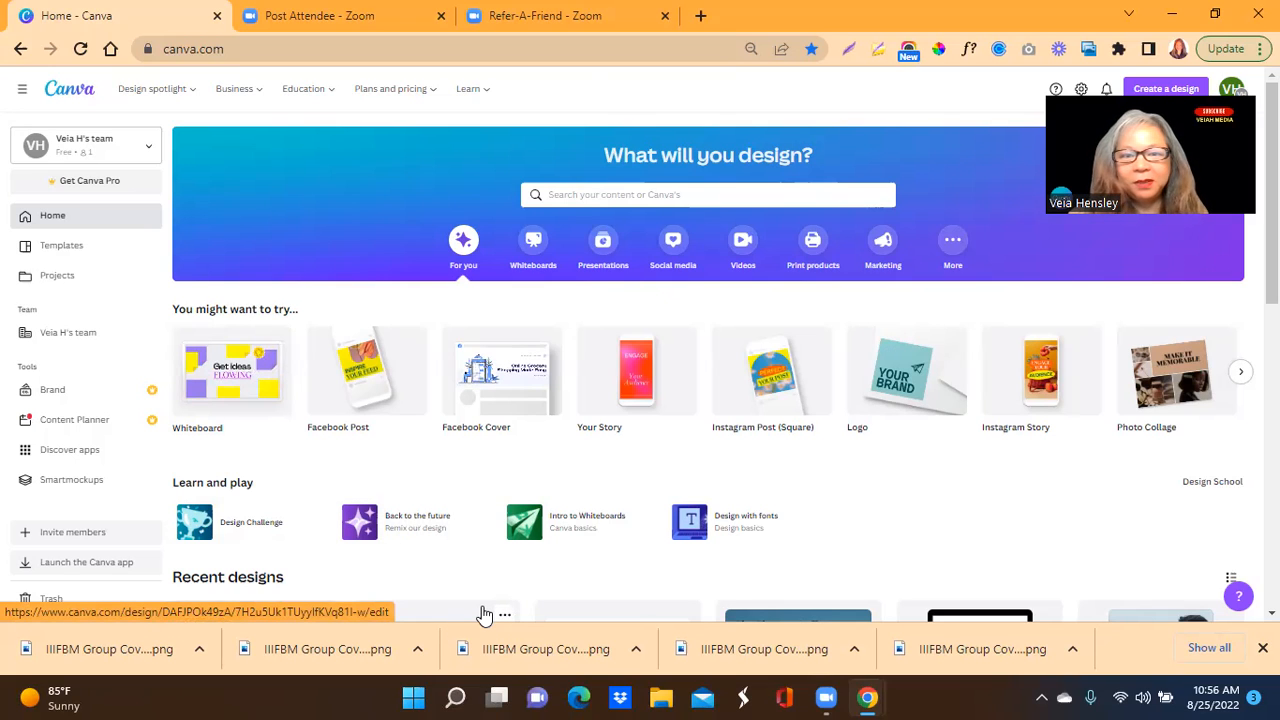
Step: Enlarge the page and open the Facebook page from the top products in Design spotlight
key(ctrl+plus)
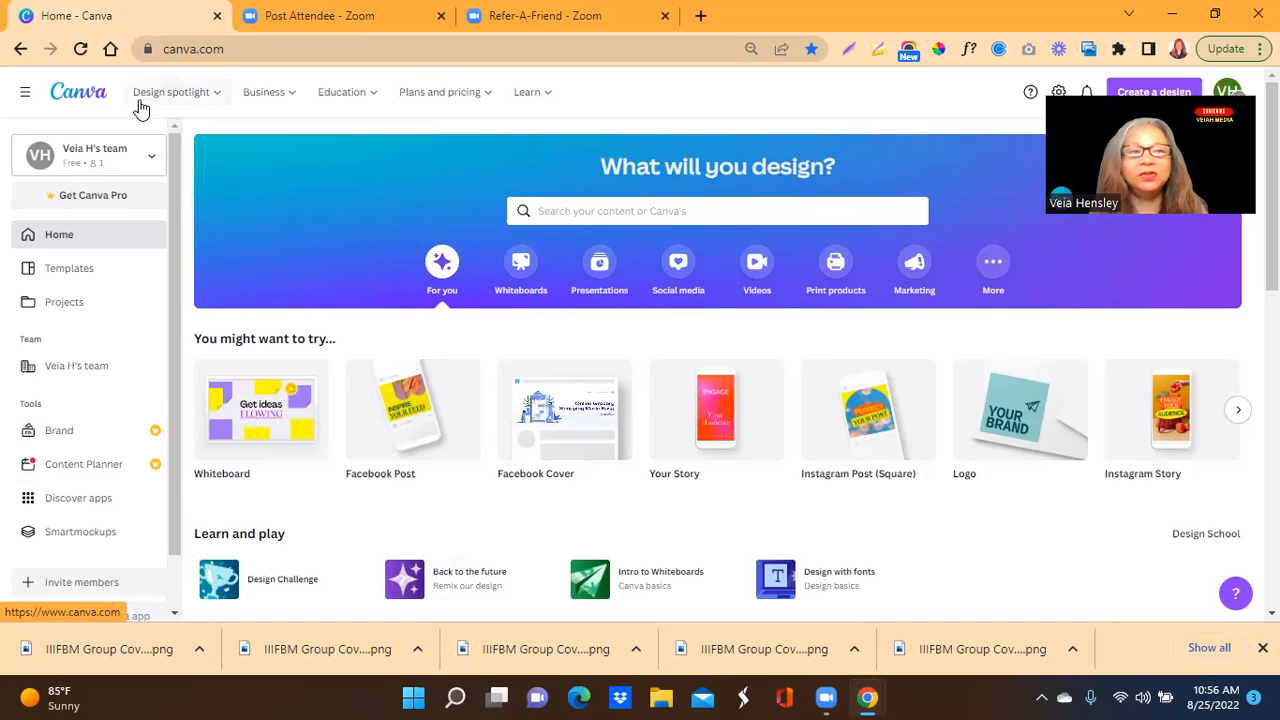
mouse_move(160, 100)
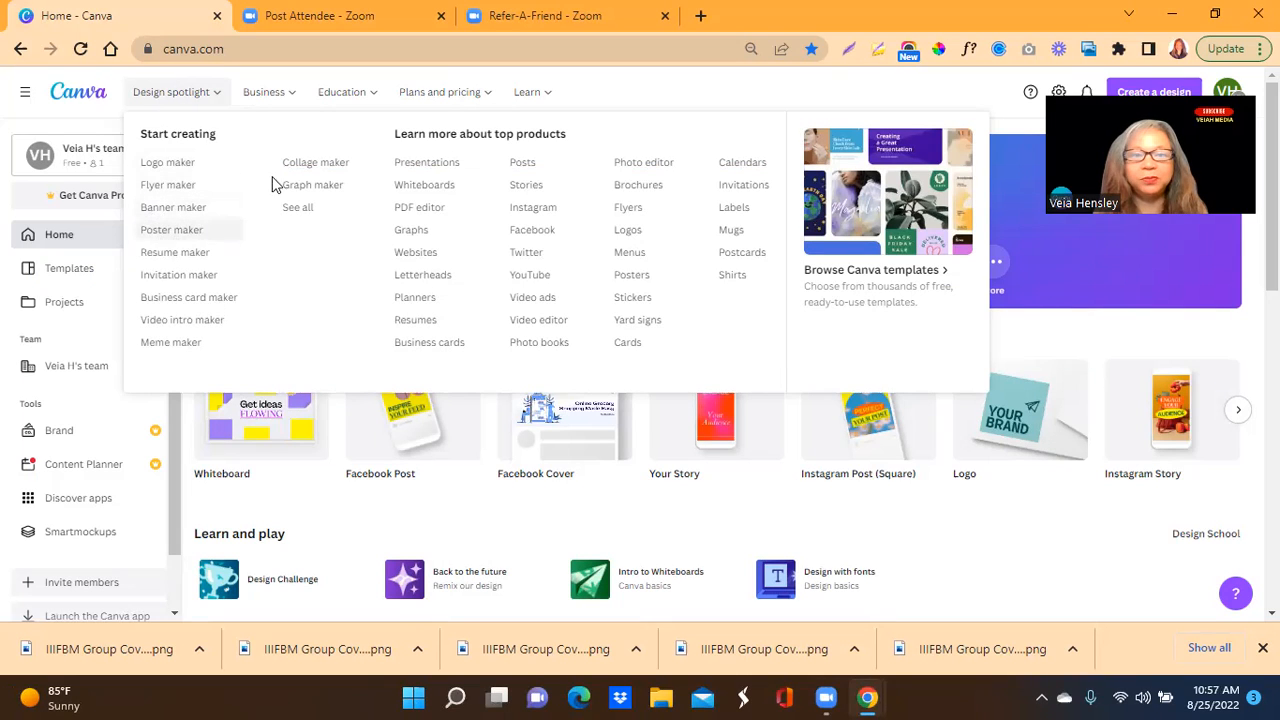
click(532, 233)
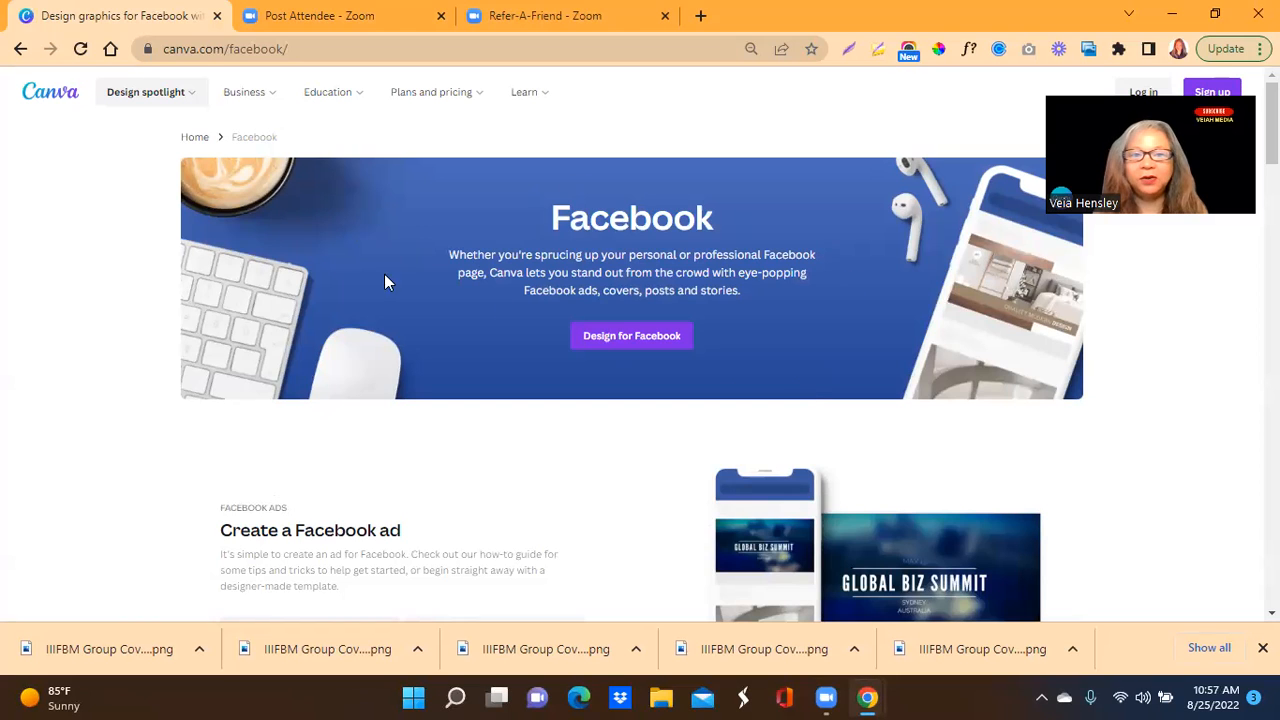
Step: Show the Design for Facebook format options and look over the page's Facebook ad and story sections
click(632, 340)
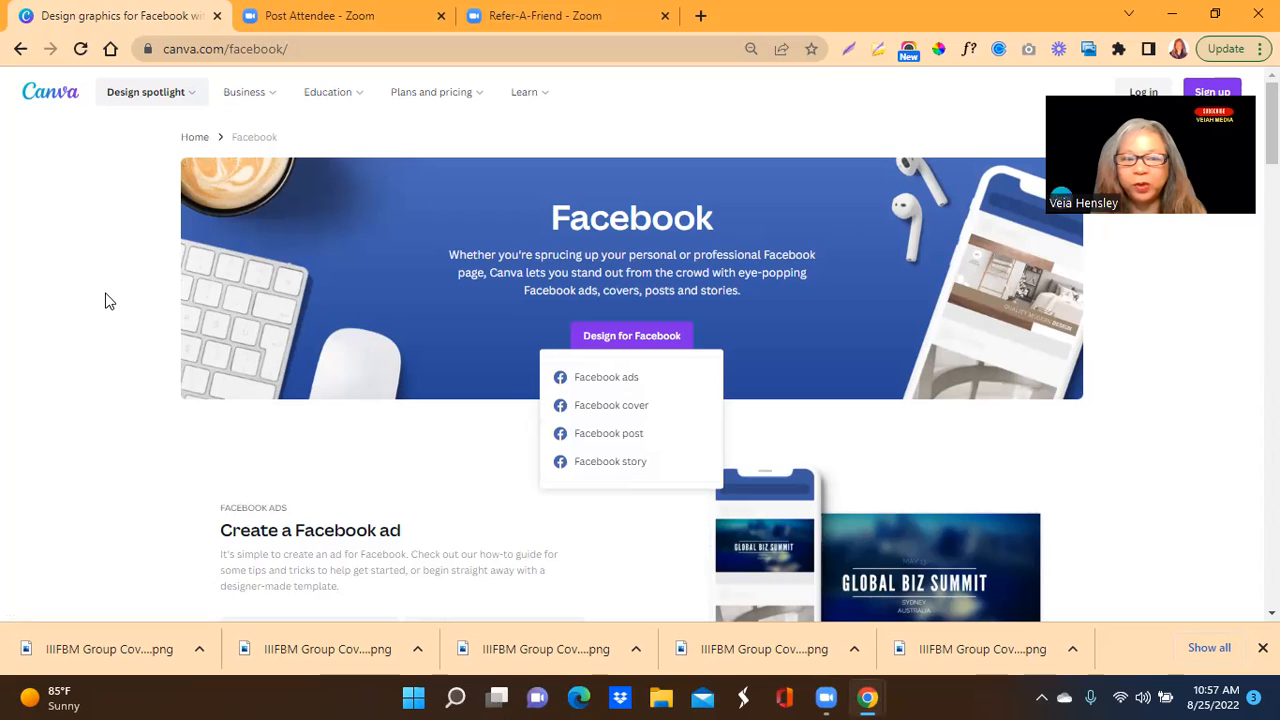
scroll(106, 300, down, 1)
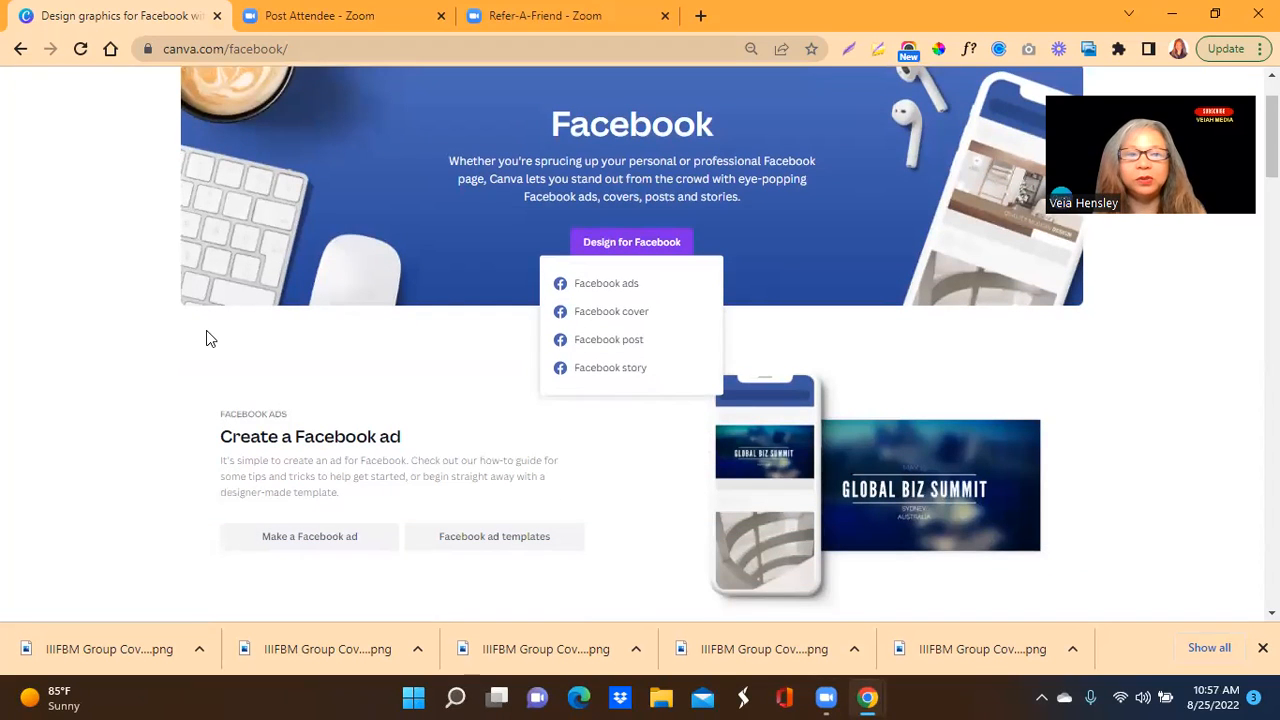
scroll(206, 339, down, 3)
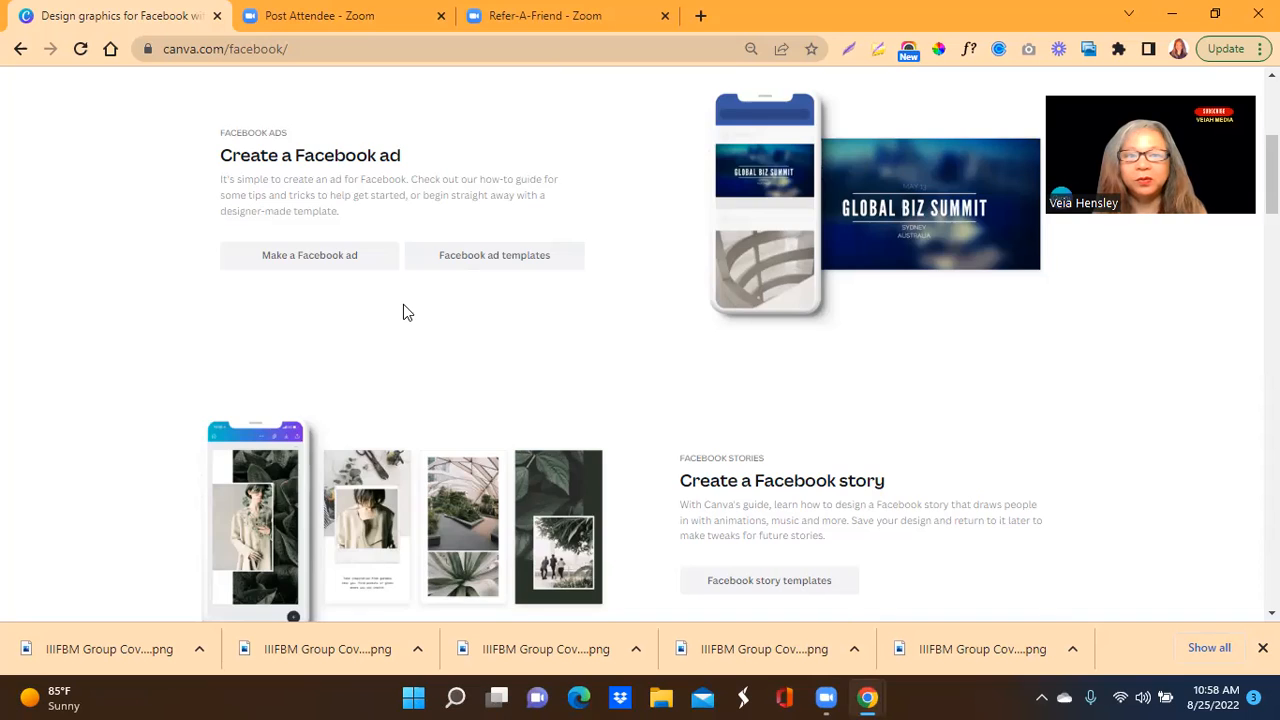
scroll(403, 304, up, 3)
click(636, 340)
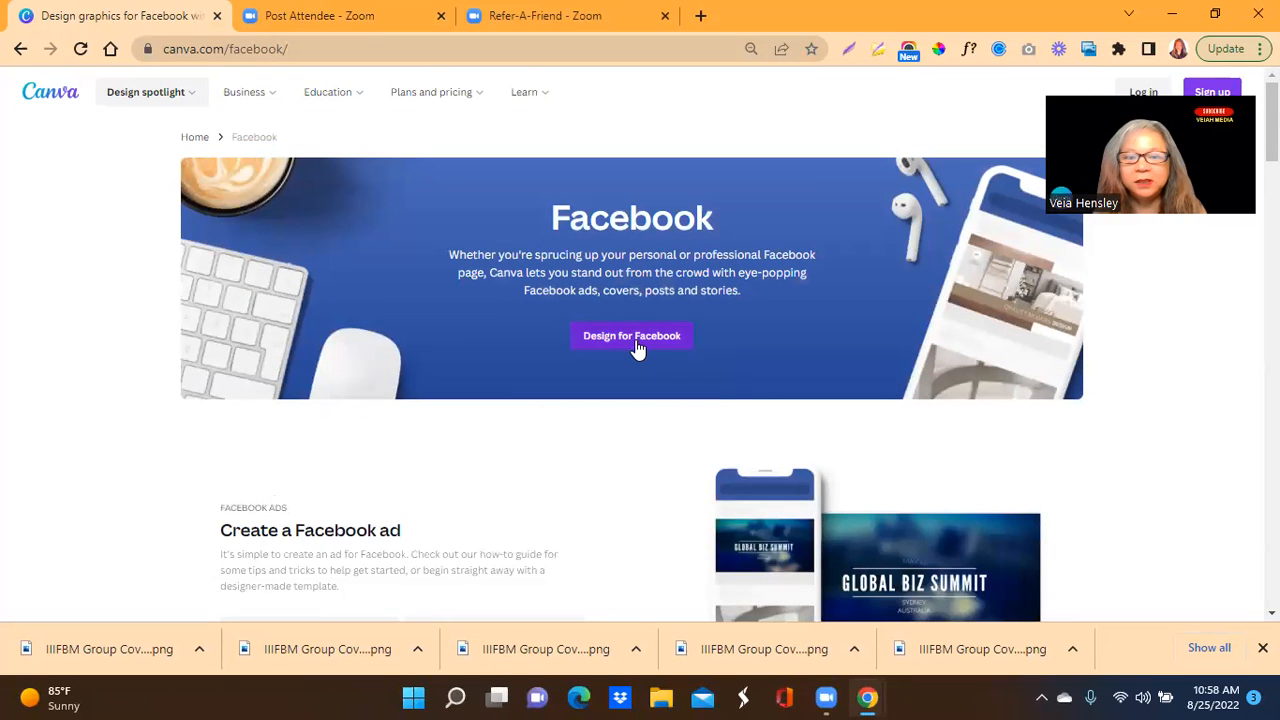
scroll(634, 344, down, 2)
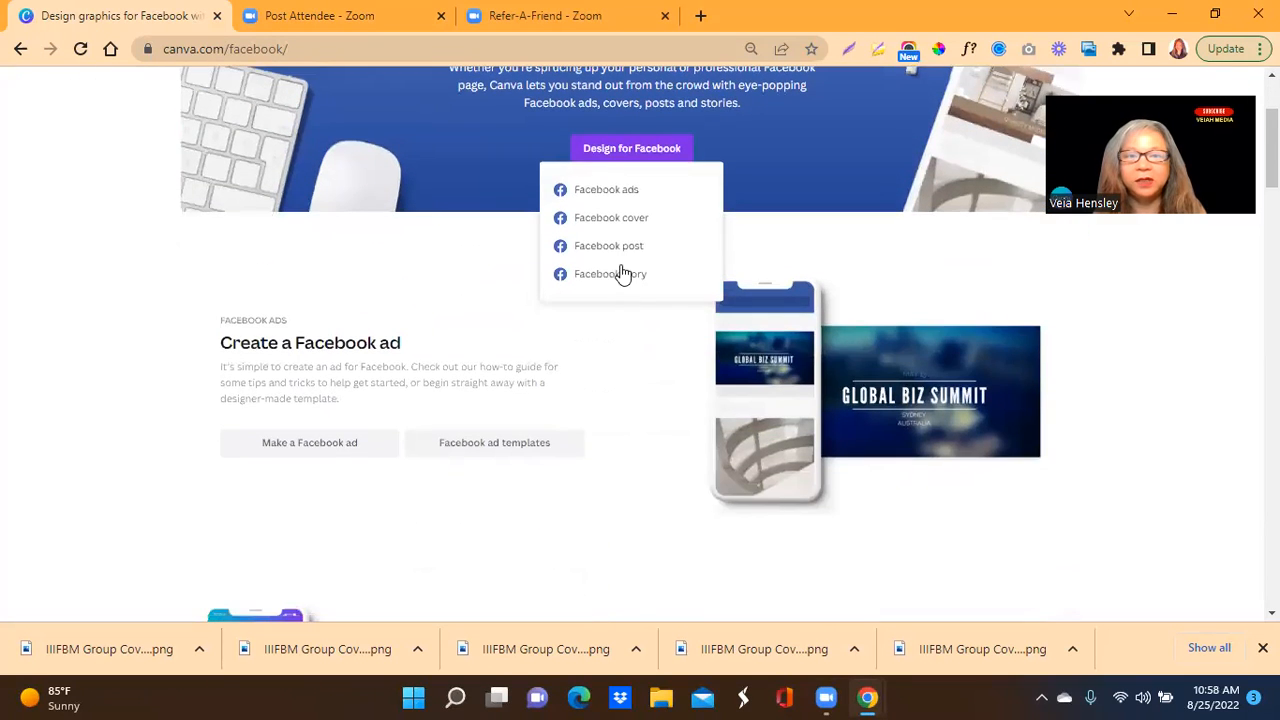
scroll(538, 486, down, 2)
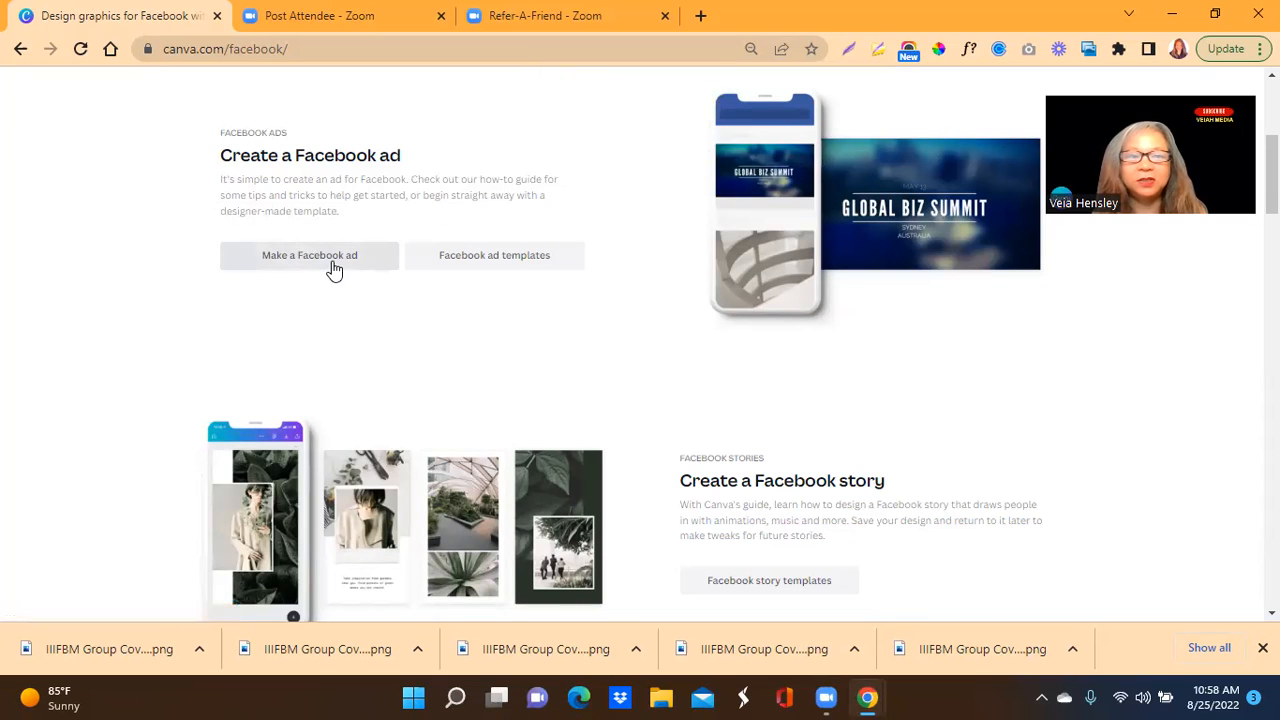
Step: Open the Make a Facebook ad page and read through its how-to steps and imagery advice
click(334, 264)
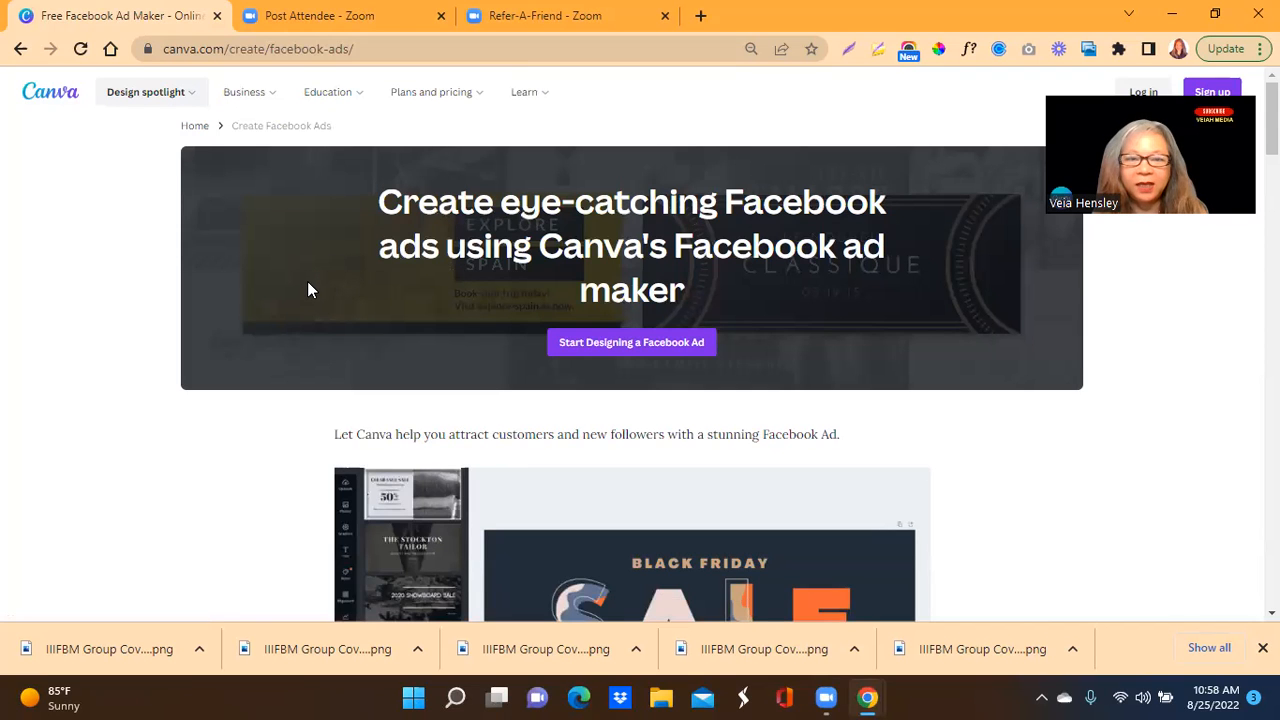
scroll(731, 463, down, 4)
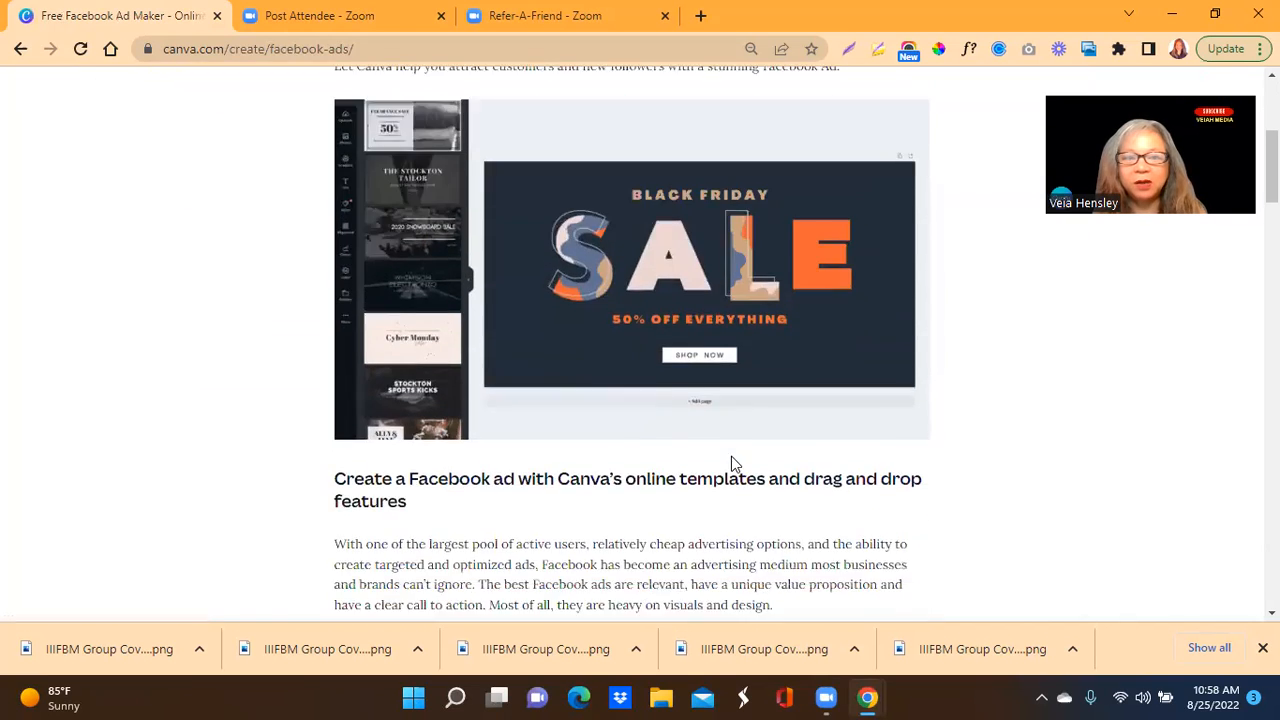
scroll(731, 456, down, 3)
scroll(731, 456, down, 3)
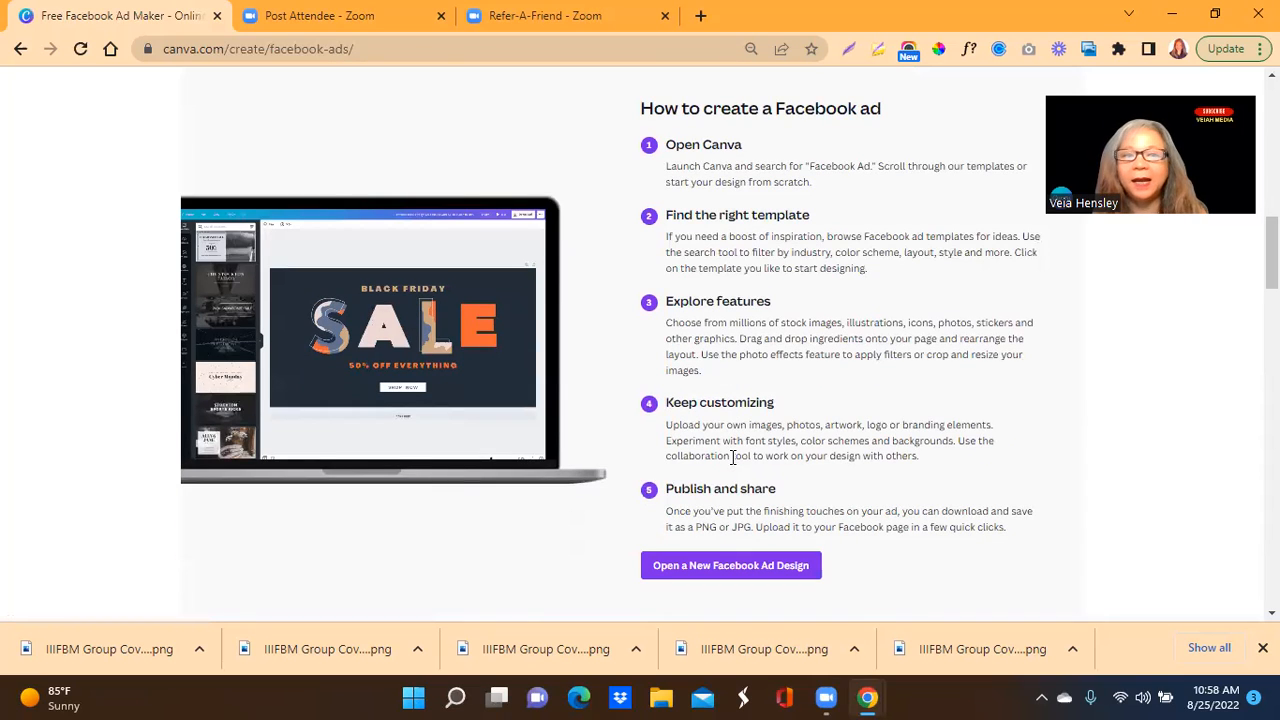
scroll(733, 456, down, 5)
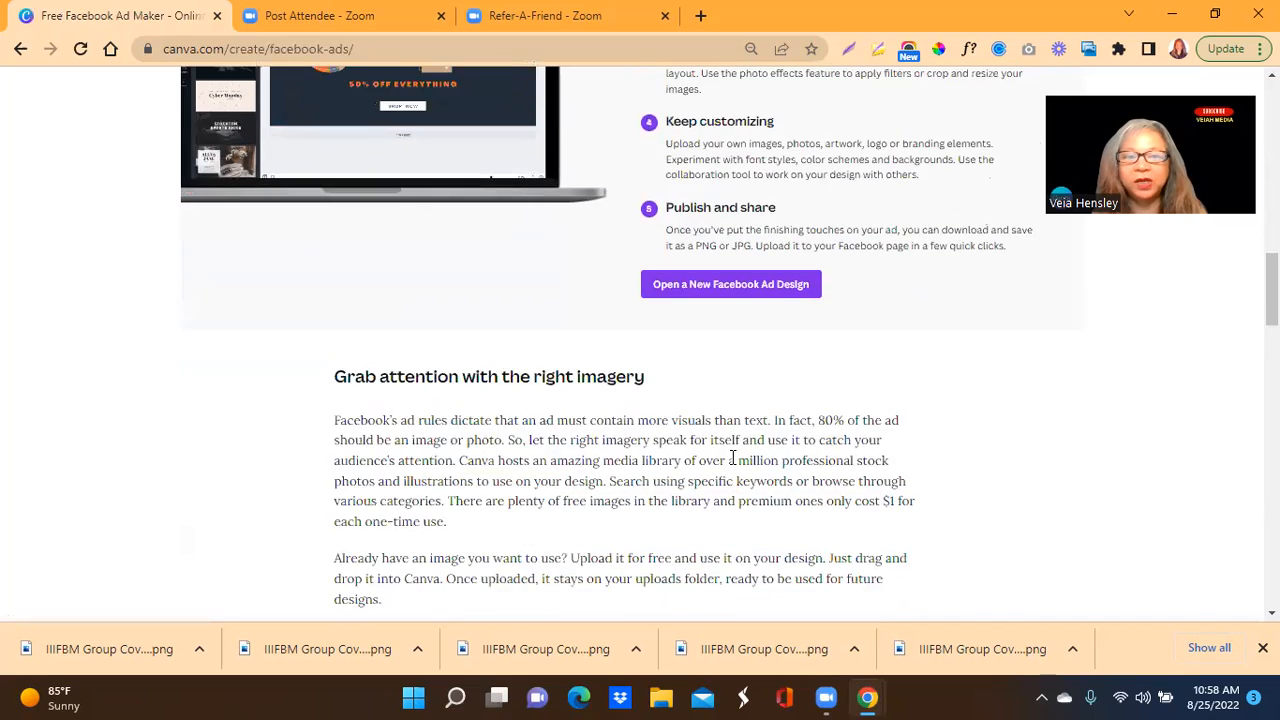
scroll(733, 456, down, 3)
scroll(733, 456, up, 3)
scroll(733, 456, up, 6)
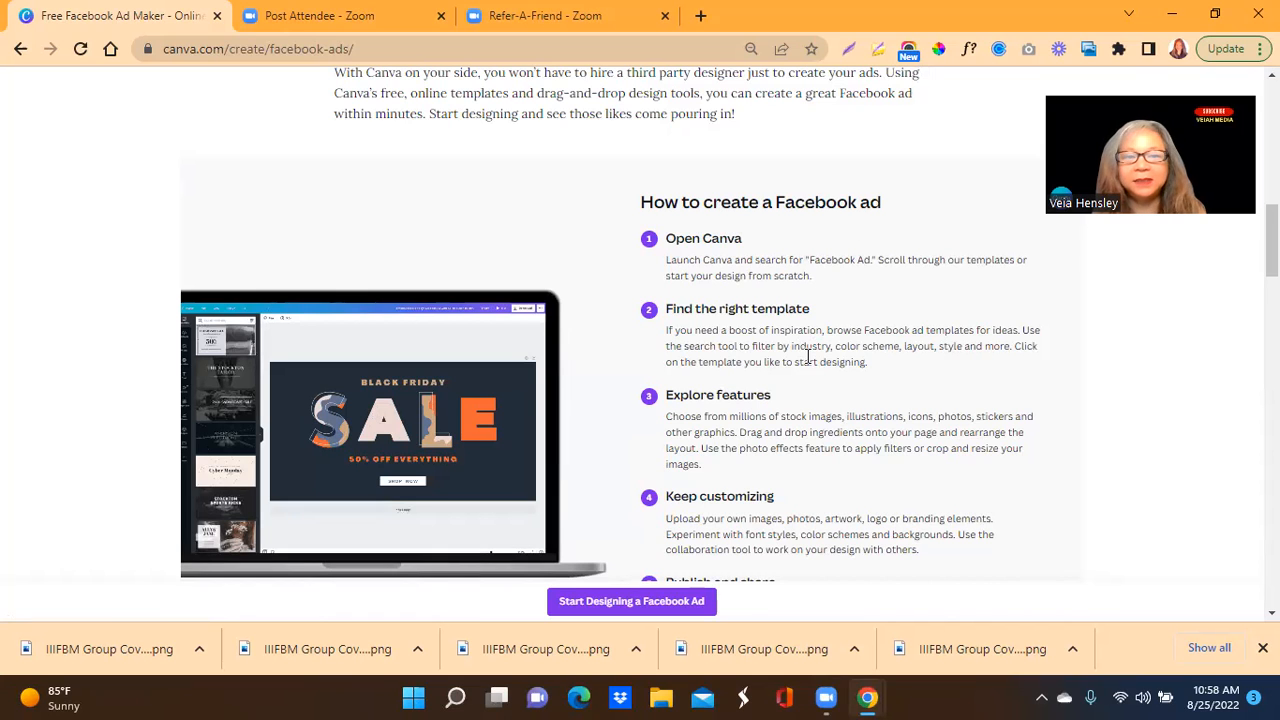
scroll(808, 357, down, 2)
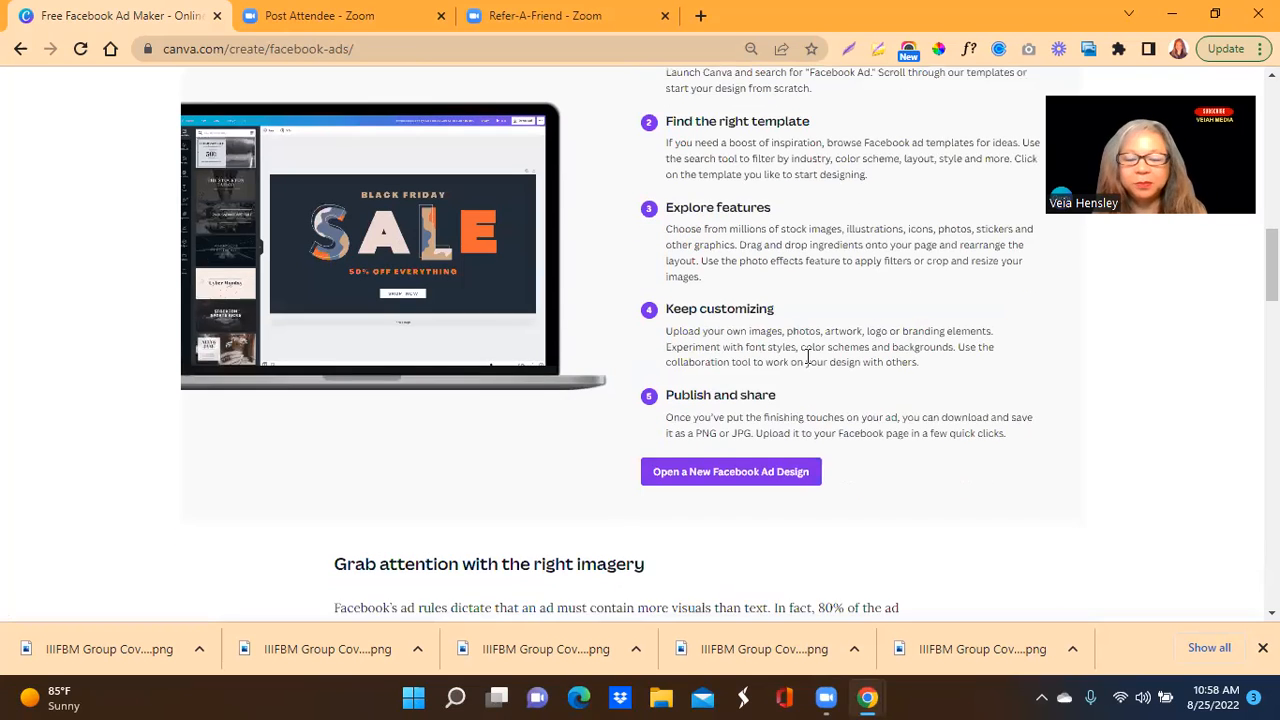
scroll(808, 357, down, 6)
scroll(808, 362, up, 12)
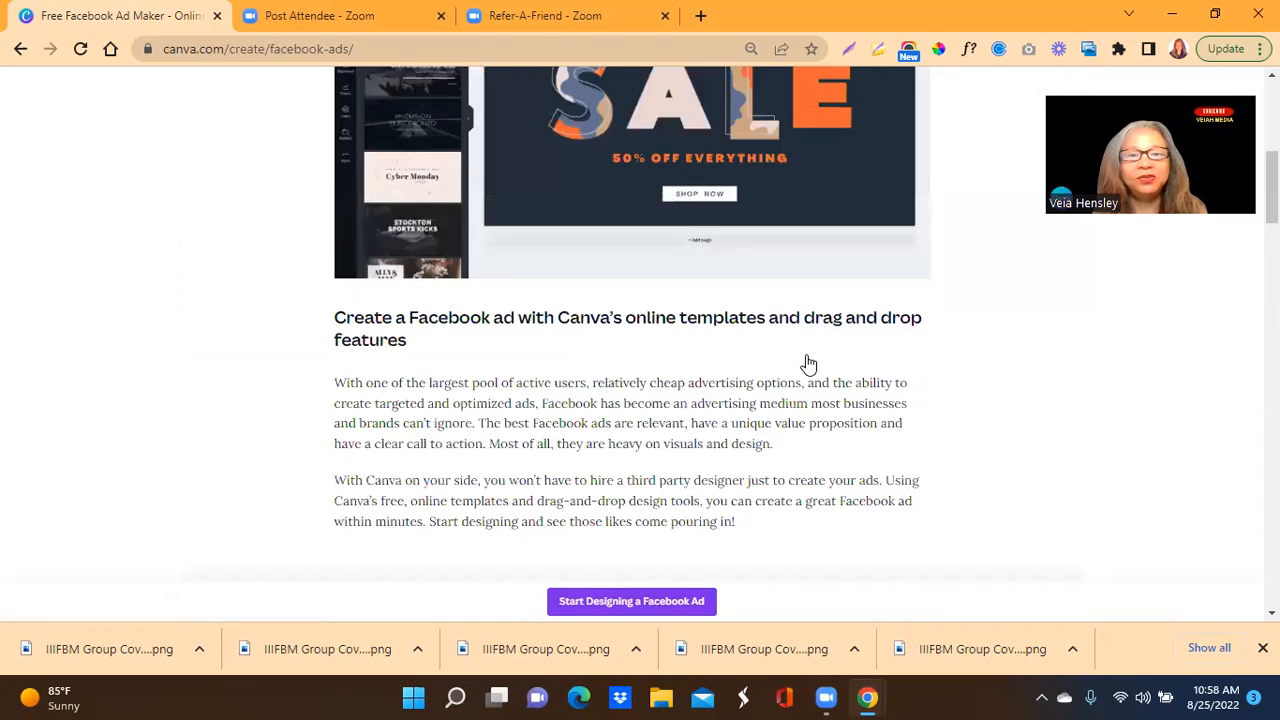
scroll(808, 362, up, 6)
Step: Return to the Facebook design page, open the Facebook ad templates and browse the available designs
click(20, 51)
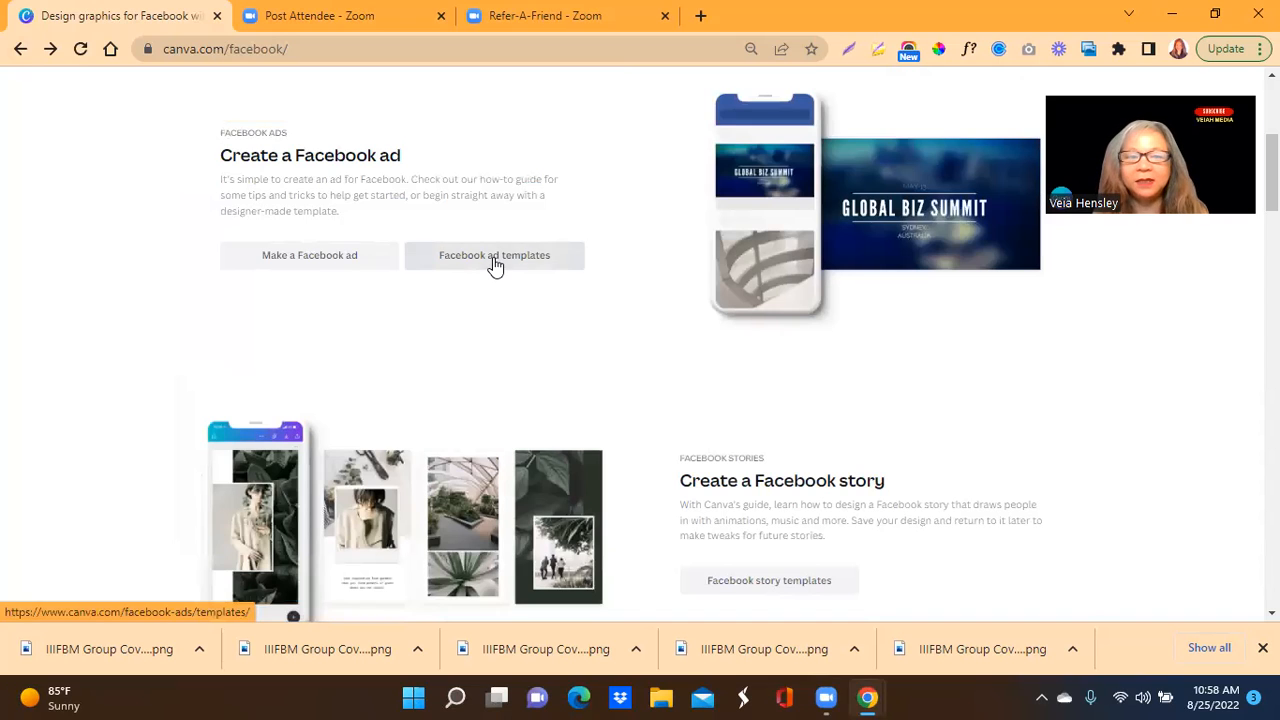
click(494, 258)
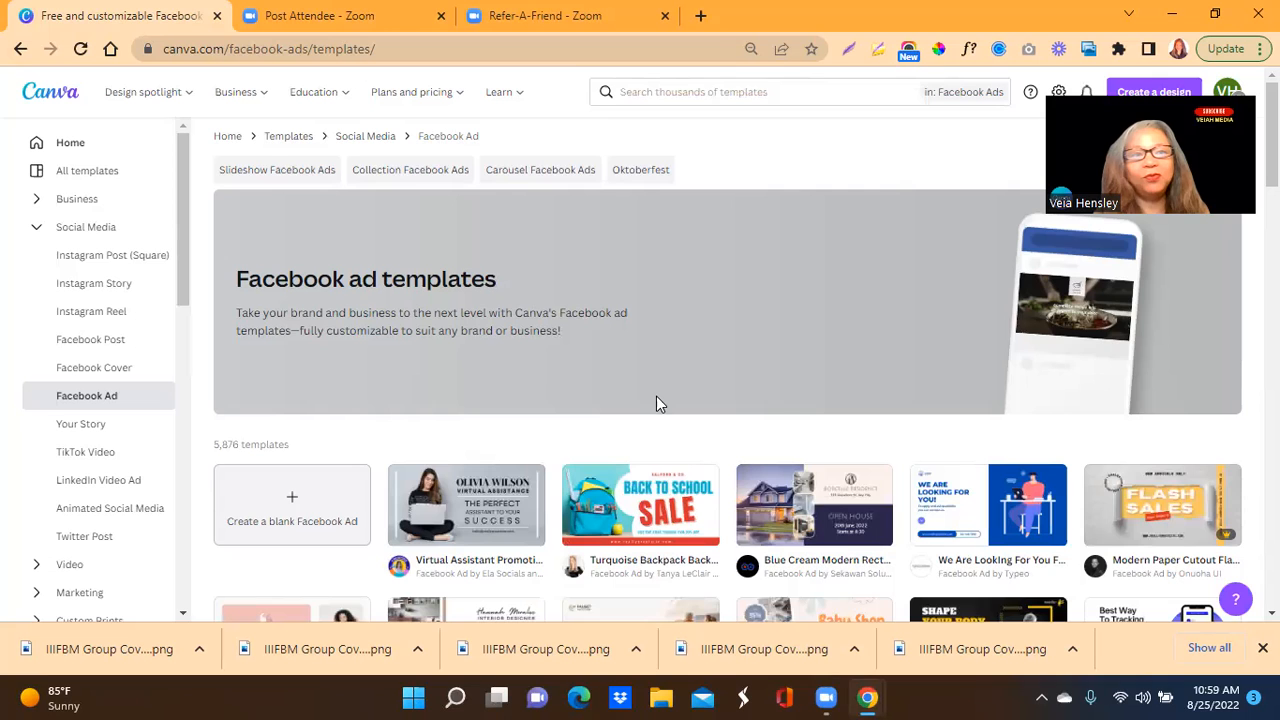
scroll(656, 396, down, 2)
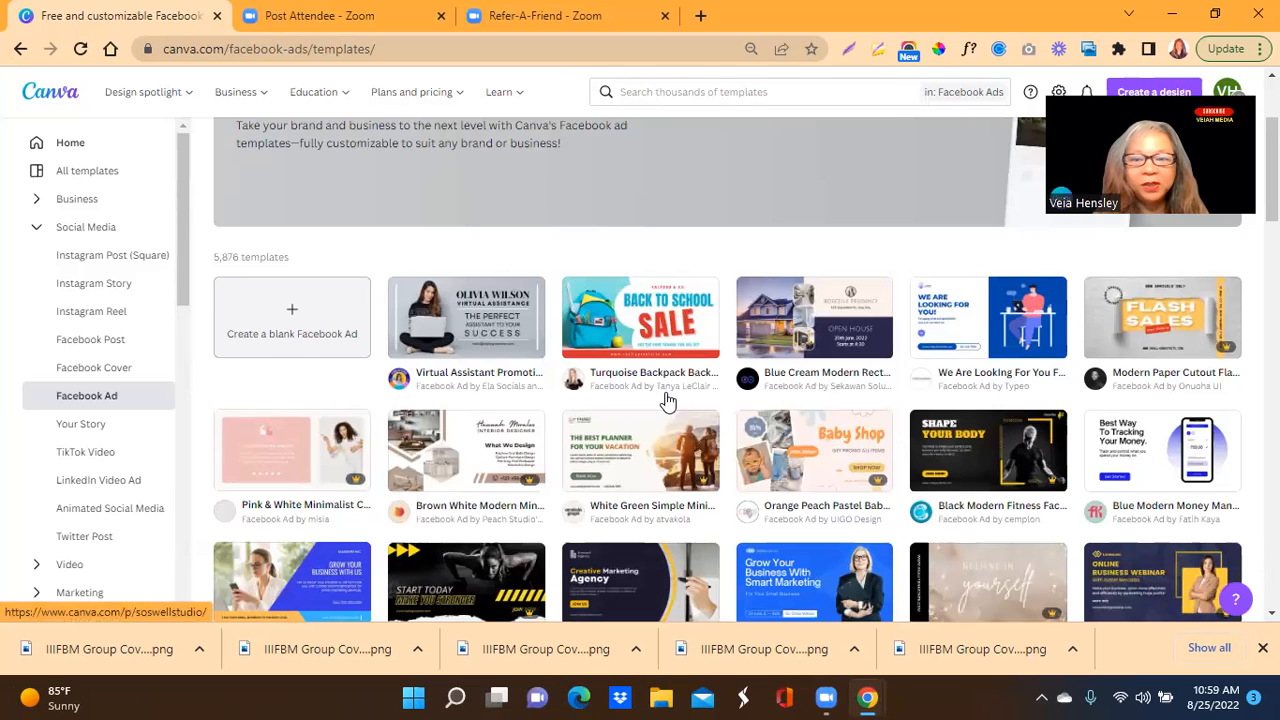
scroll(668, 400, down, 1)
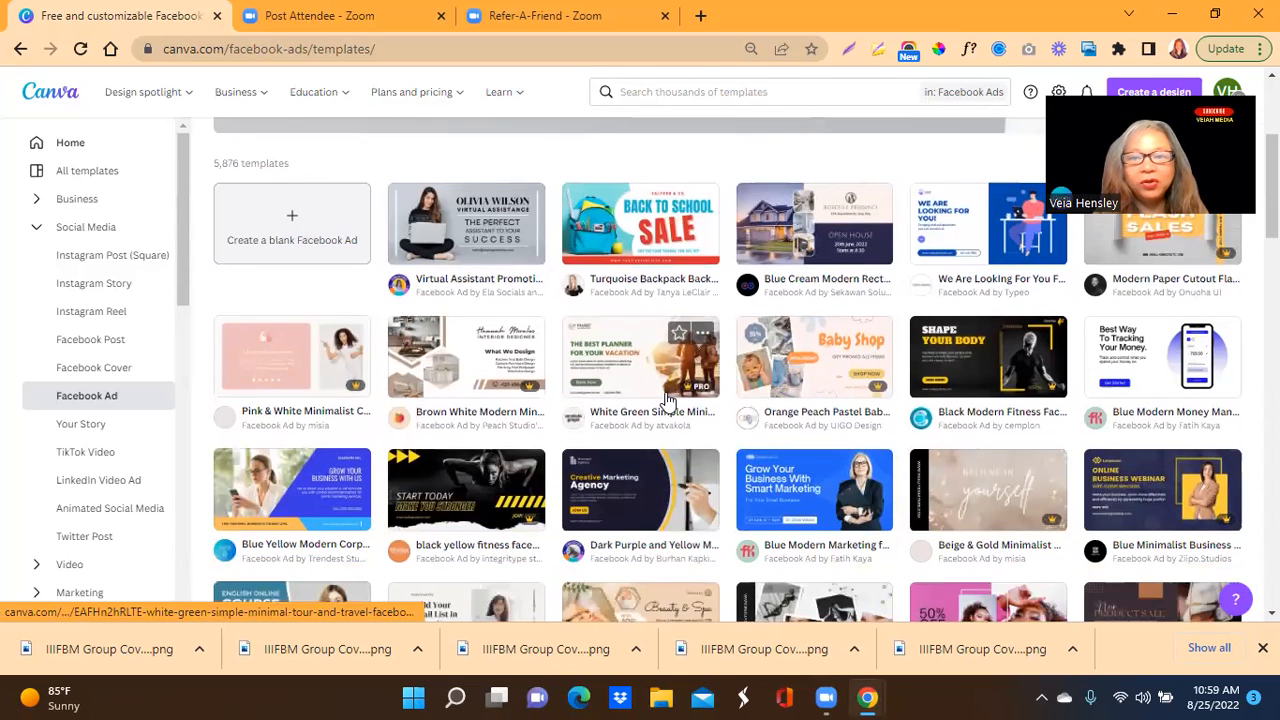
Step: Preview the Virtual Assistant Promotion of Services template with its customize option, and close the preview
click(477, 229)
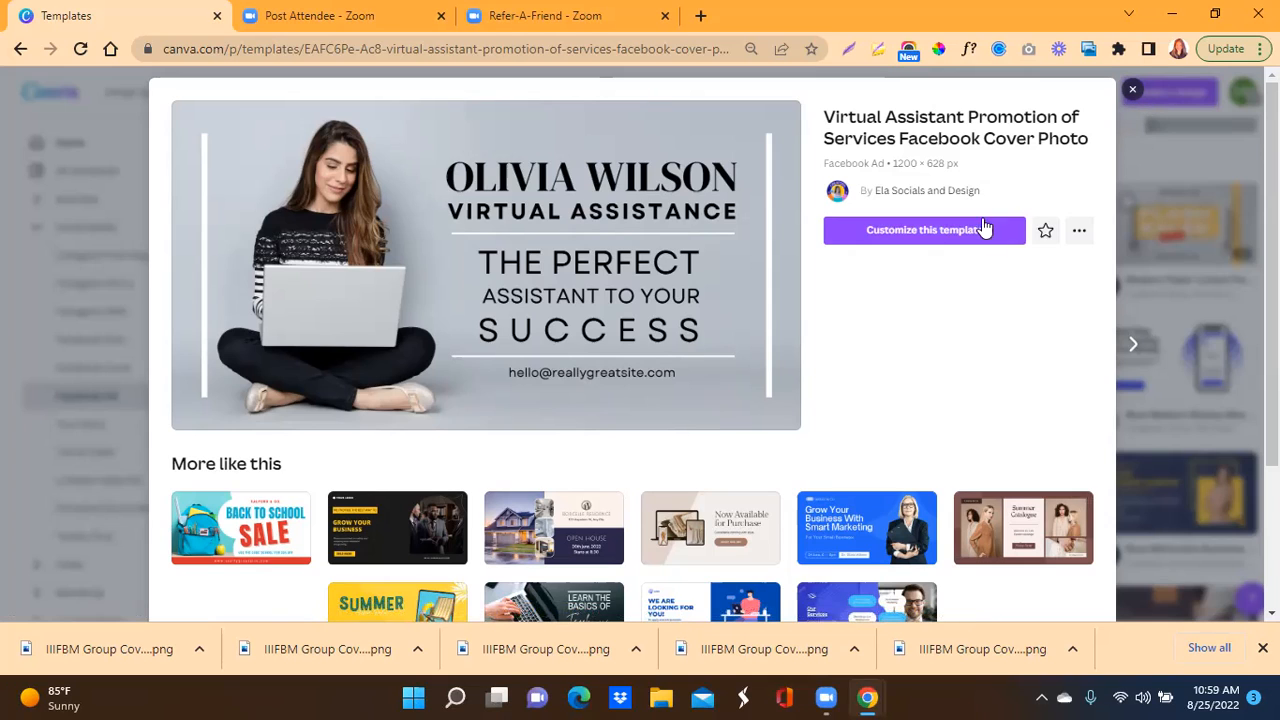
click(929, 238)
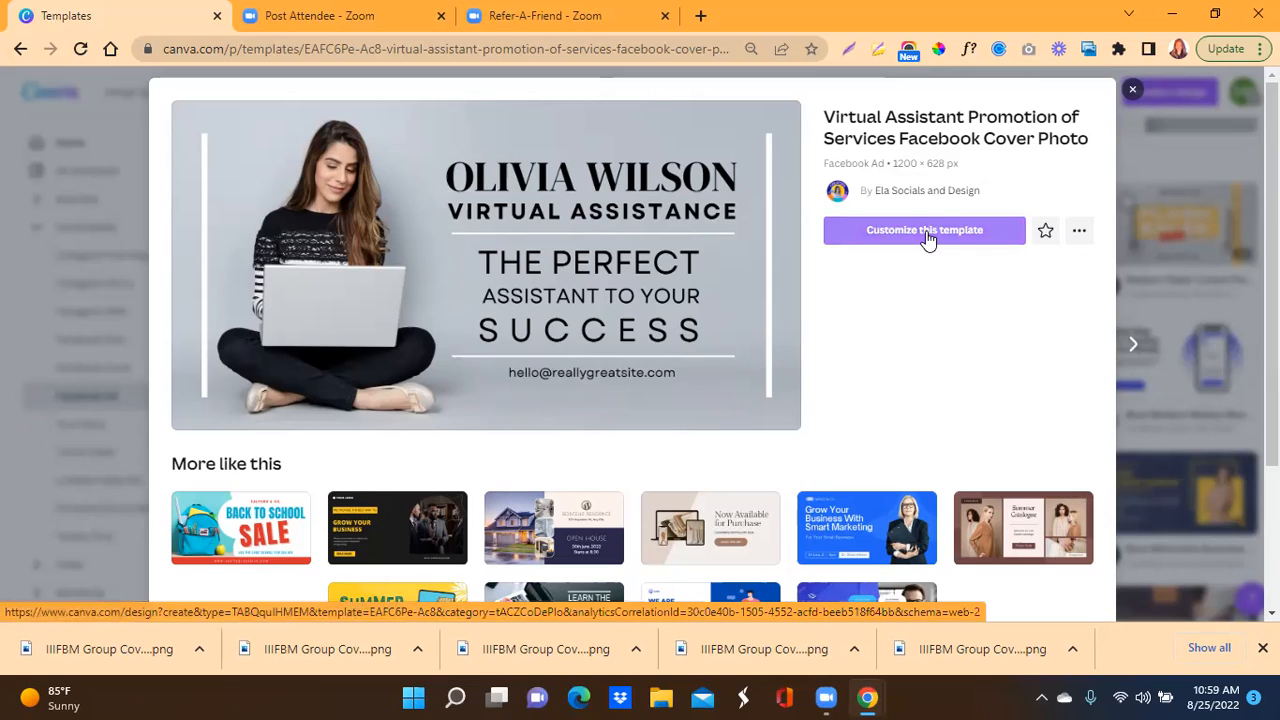
click(1133, 93)
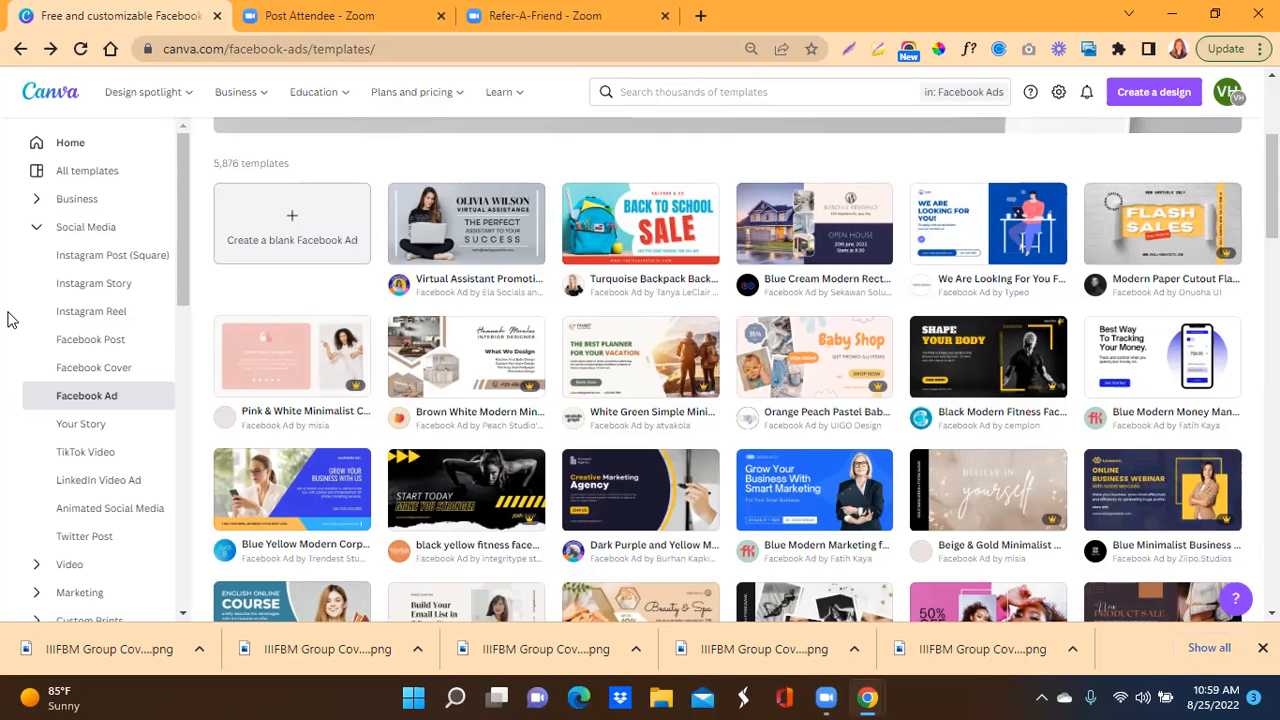
Step: Return to the Facebook design page and look through its story, event cover, cover photo and post sections
click(19, 50)
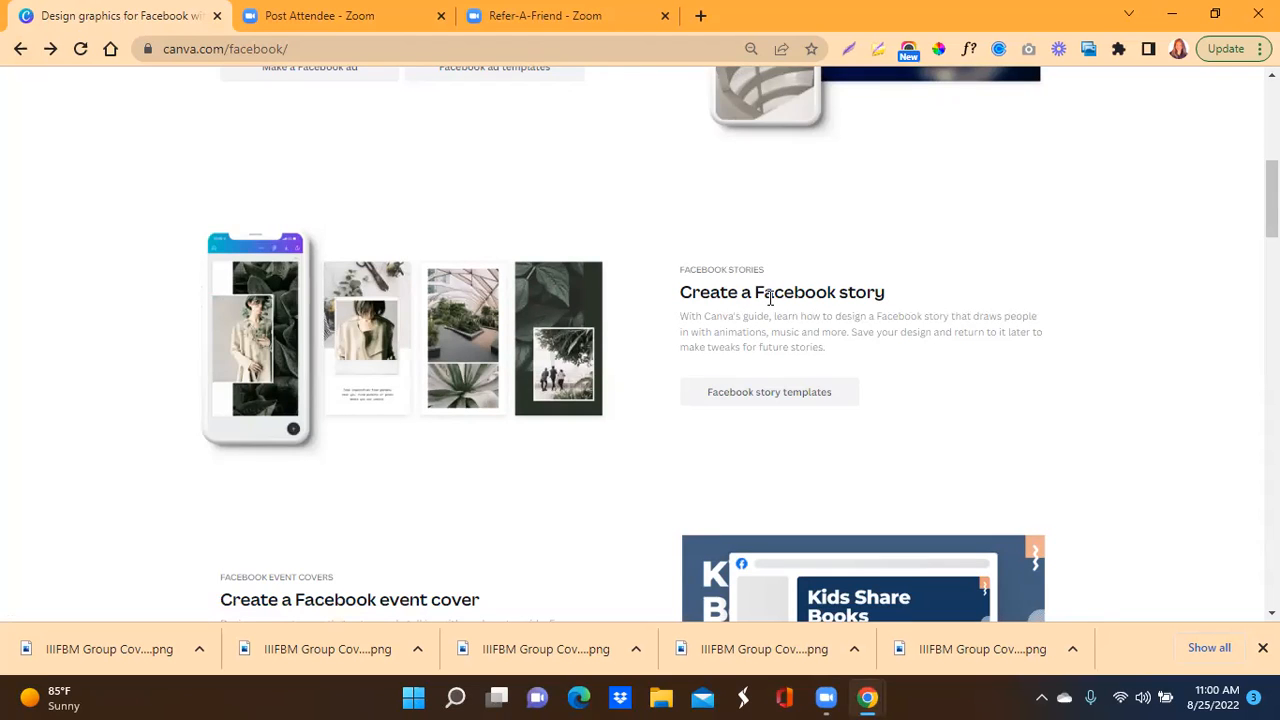
scroll(770, 300, down, 2)
scroll(770, 305, down, 2)
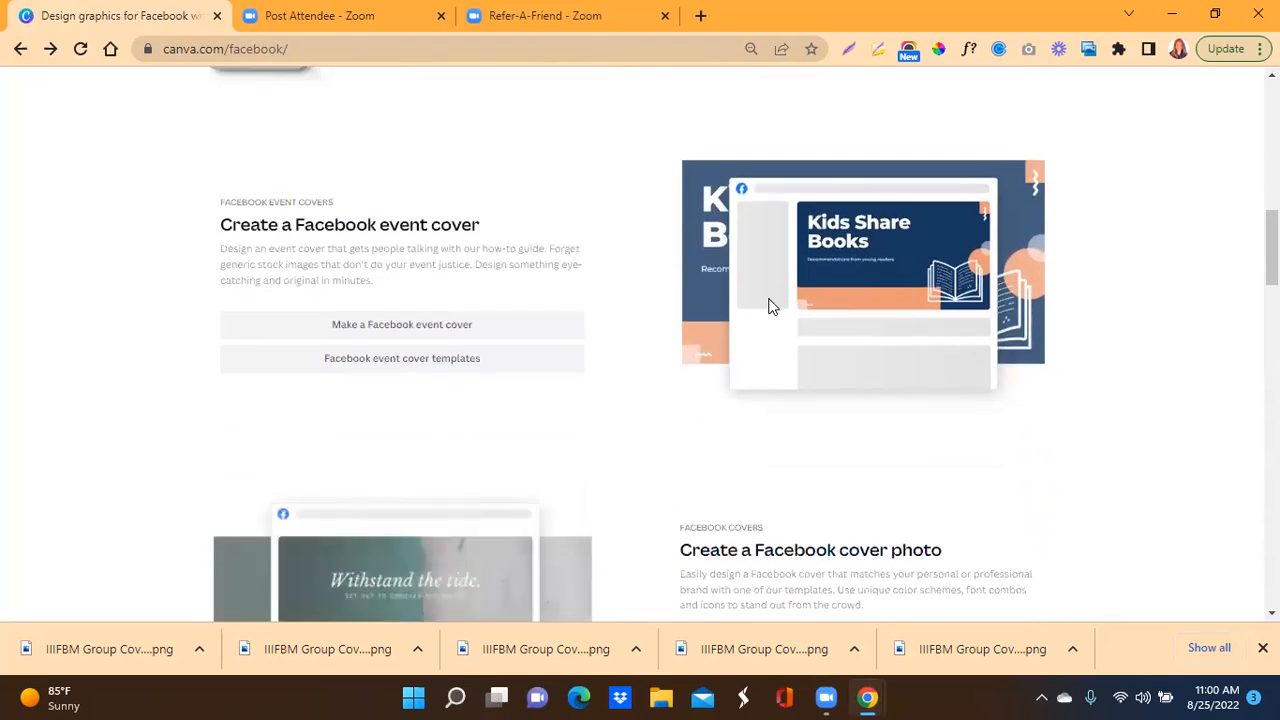
scroll(837, 480, down, 2)
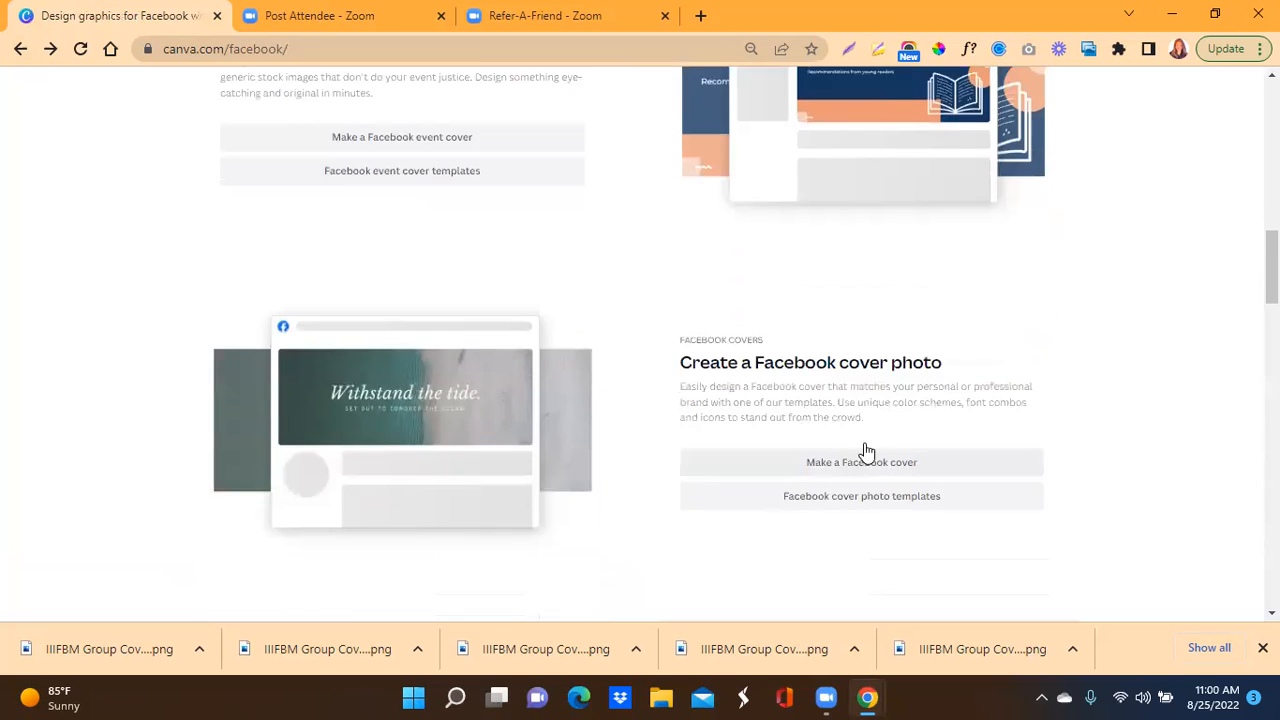
scroll(892, 367, down, 3)
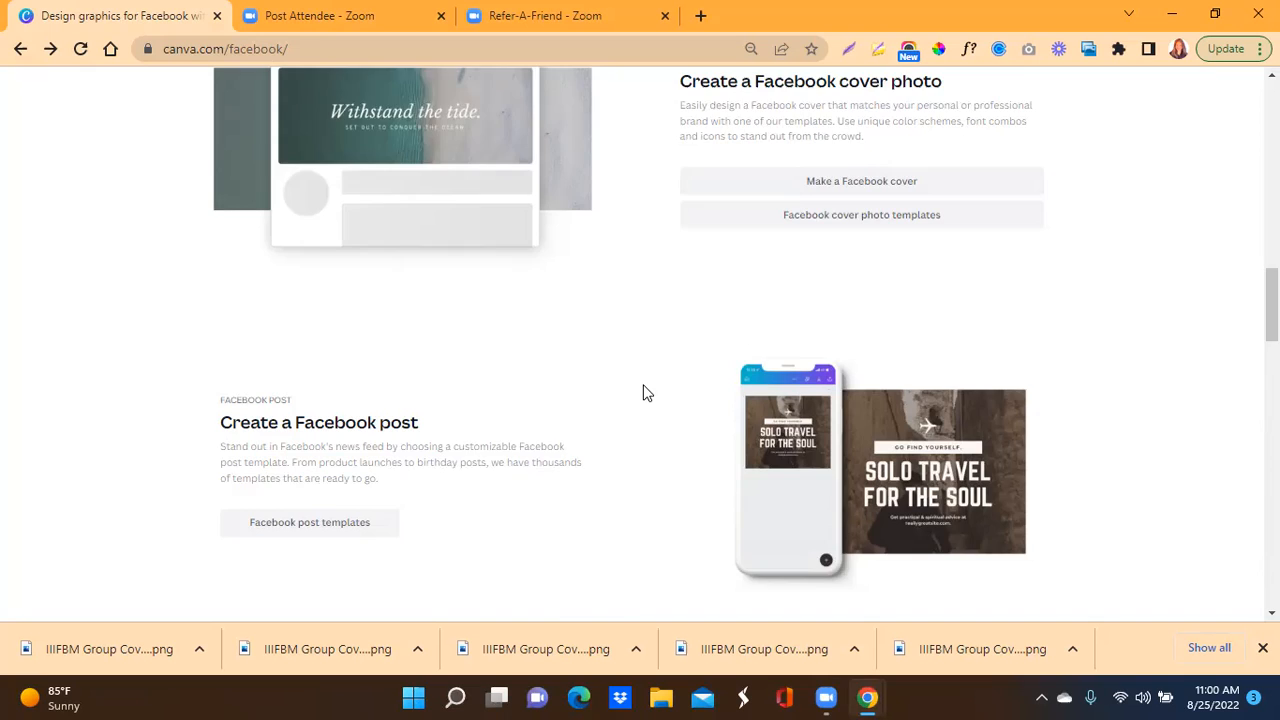
scroll(646, 393, down, 1)
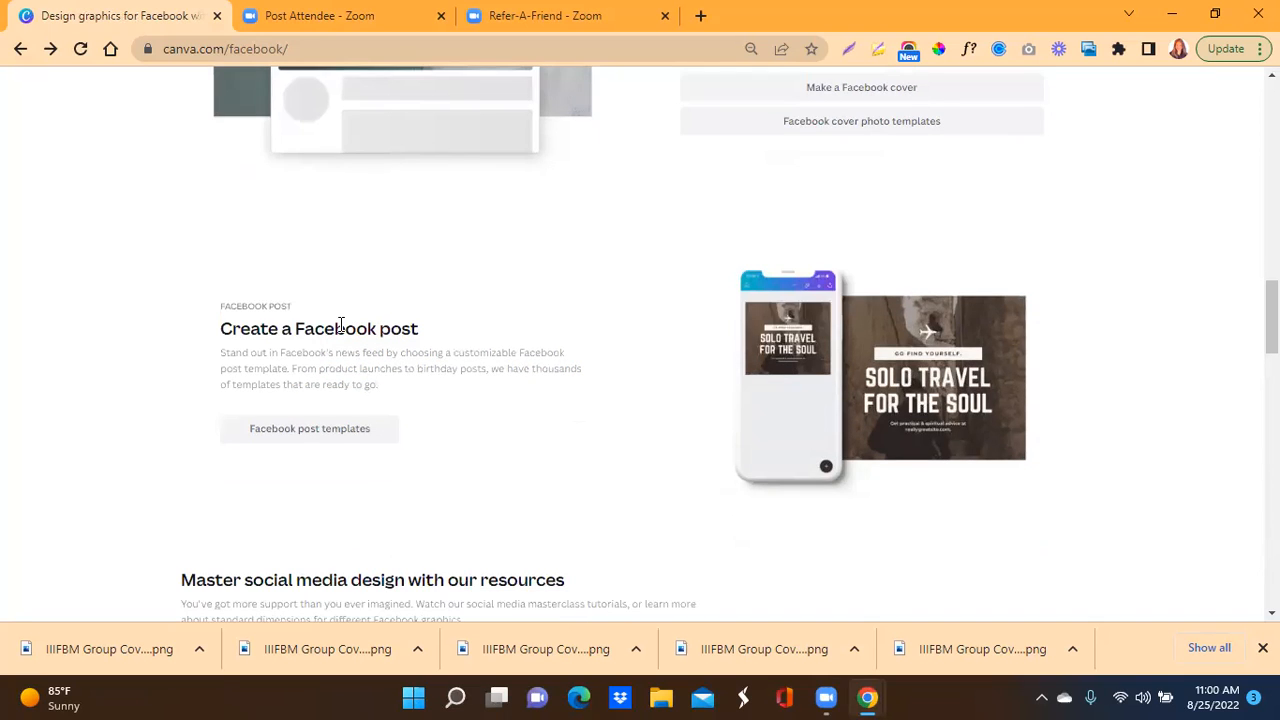
Step: Examine the size guide, masterclass, flexible design and blog article sections down to the footer of the Facebook design page
scroll(722, 379, down, 3)
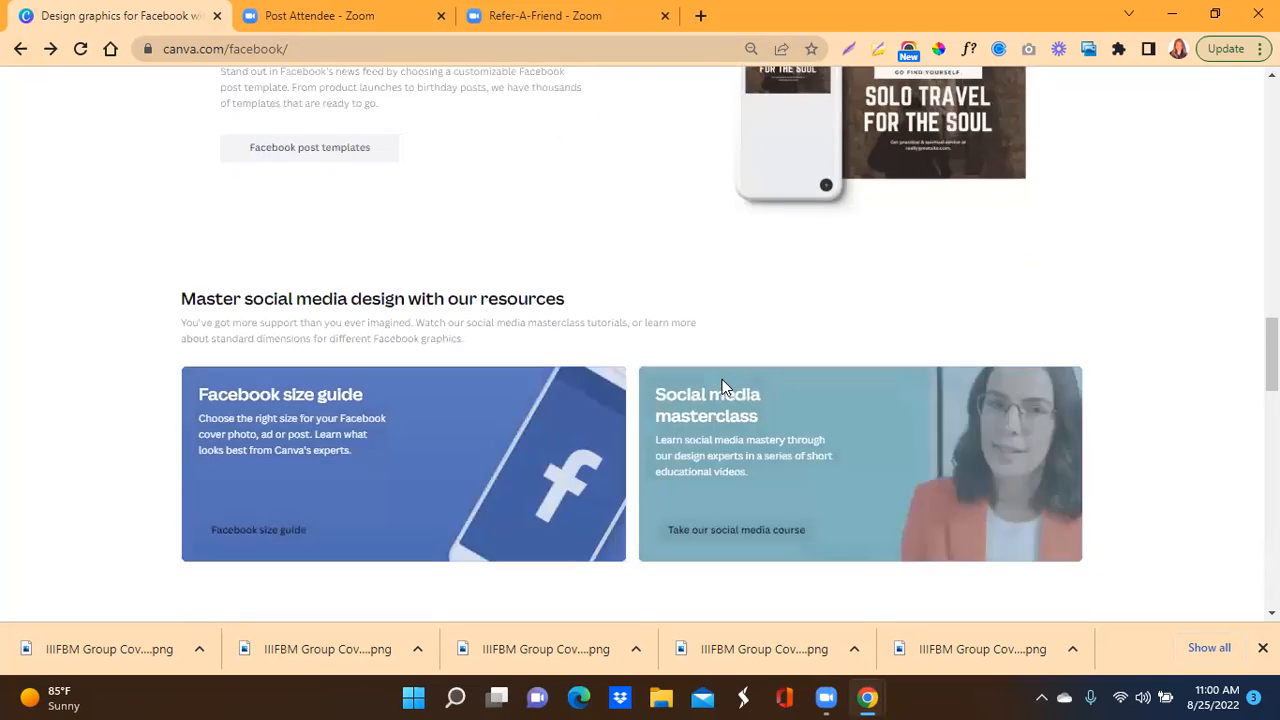
scroll(724, 384, down, 2)
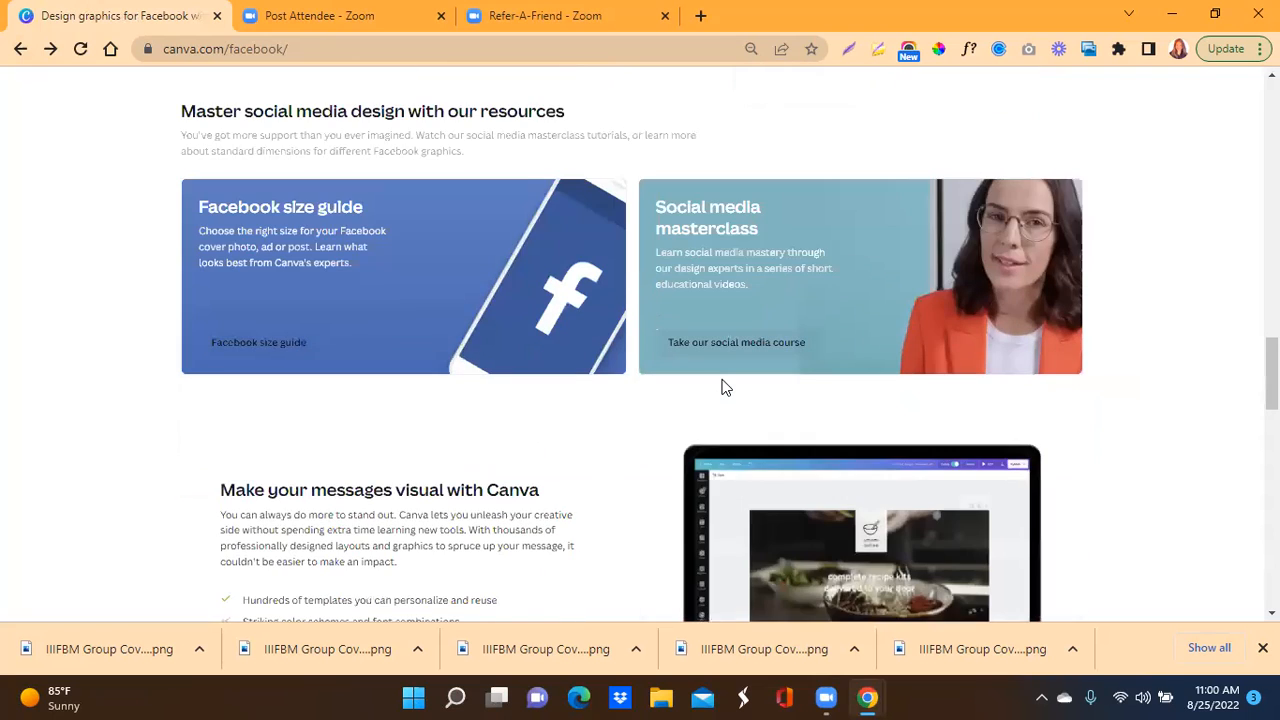
scroll(725, 387, down, 2)
scroll(725, 388, down, 5)
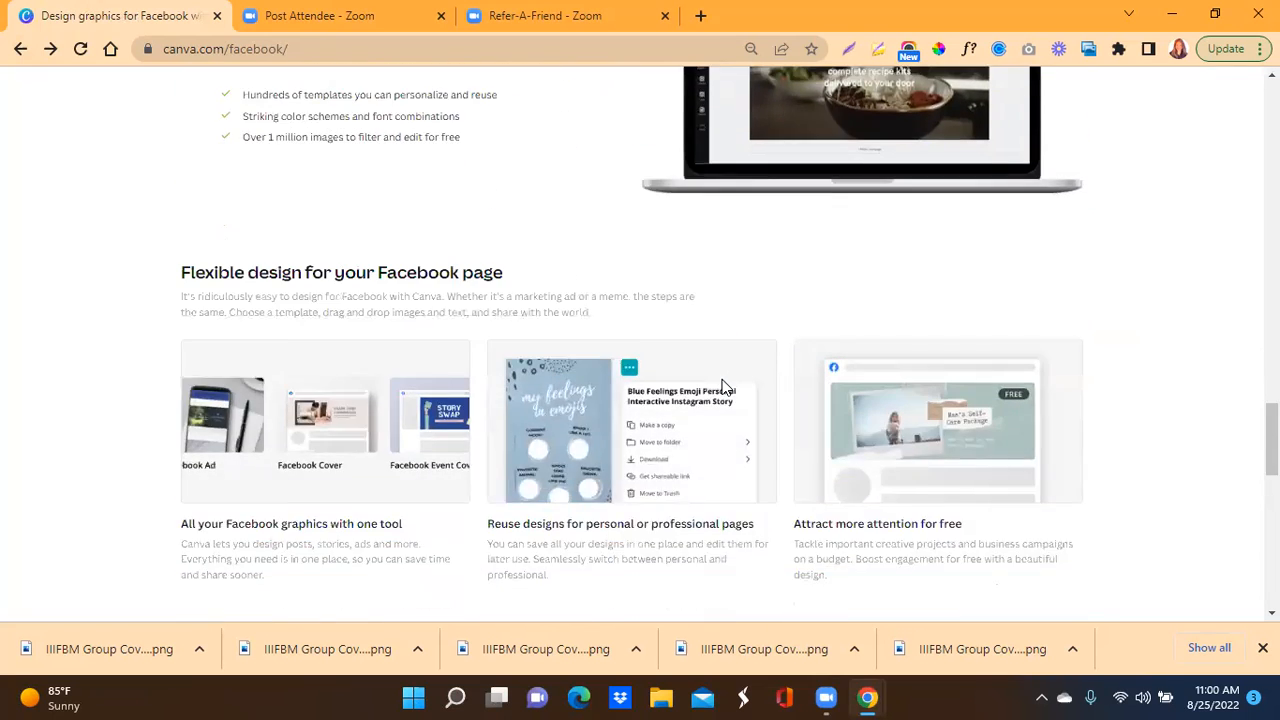
scroll(724, 384, down, 6)
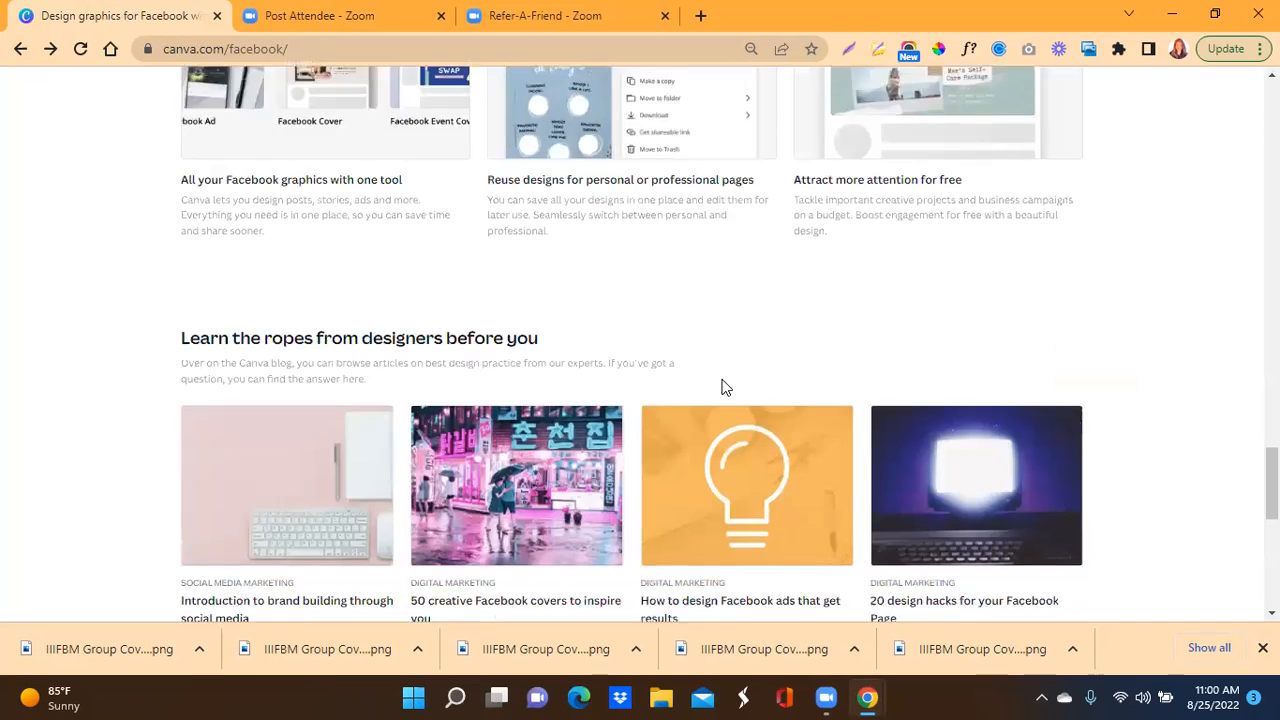
scroll(724, 387, down, 3)
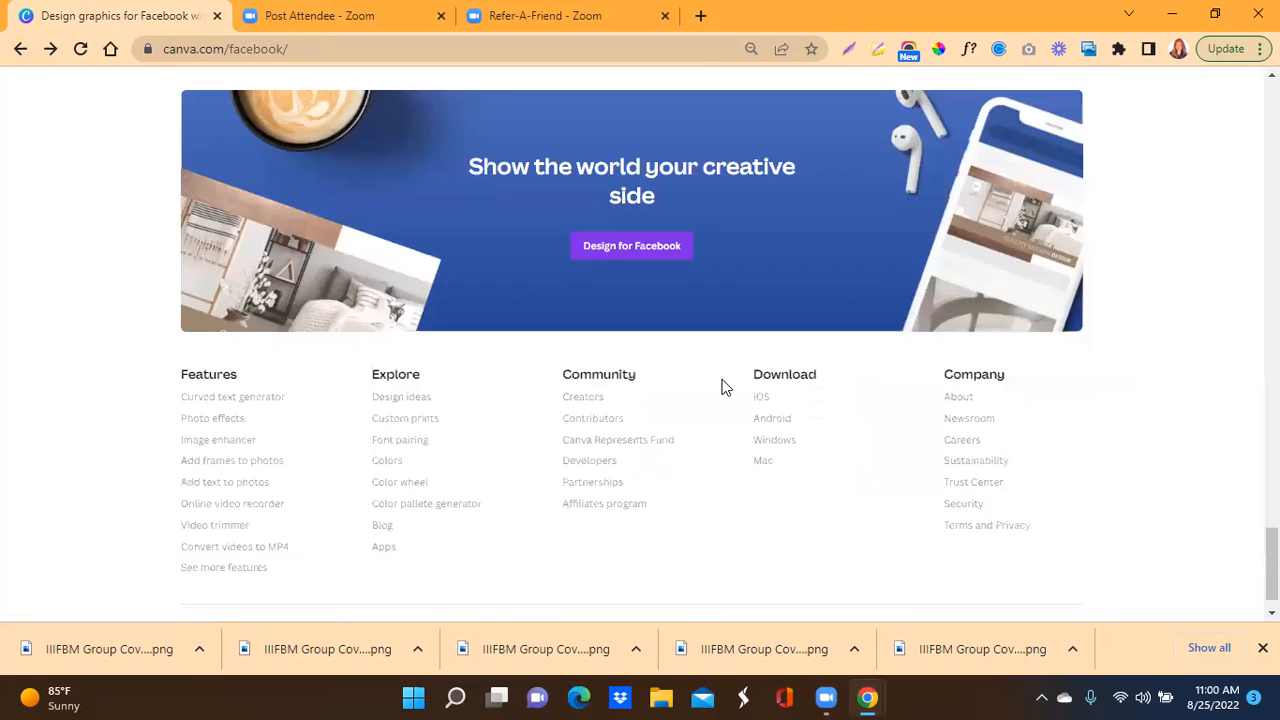
scroll(724, 387, up, 5)
scroll(724, 388, up, 12)
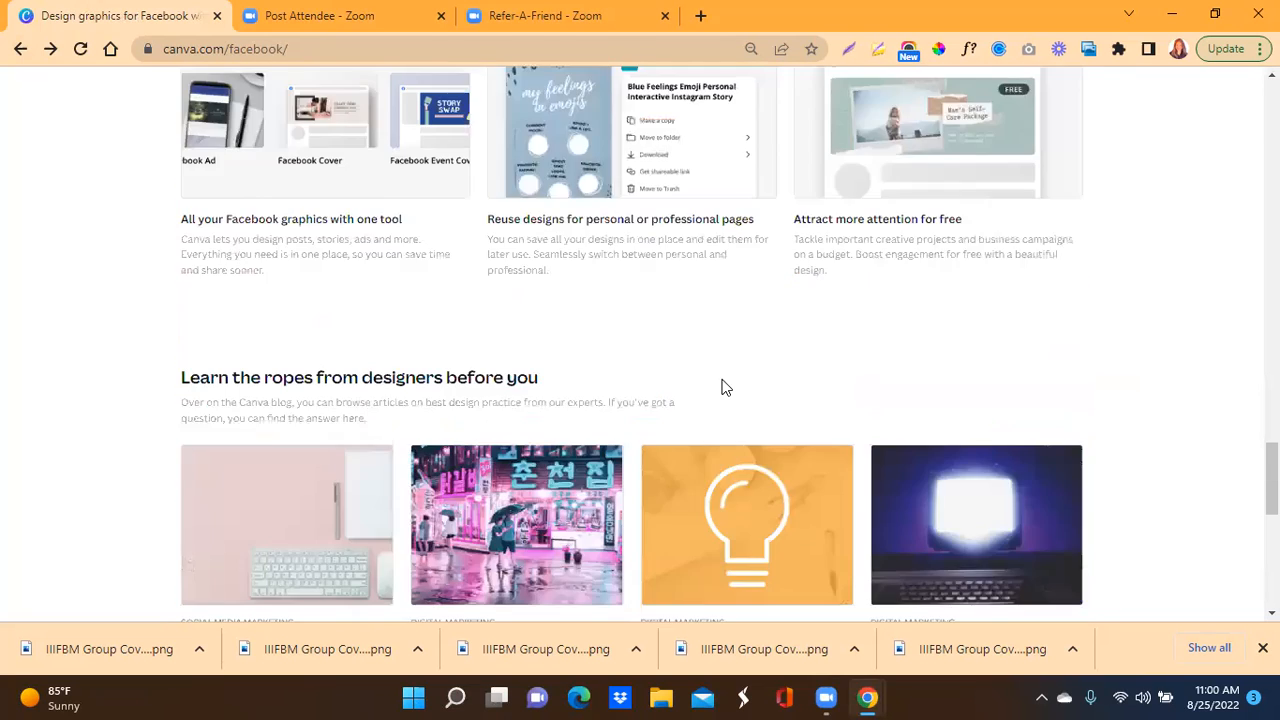
scroll(724, 377, up, 15)
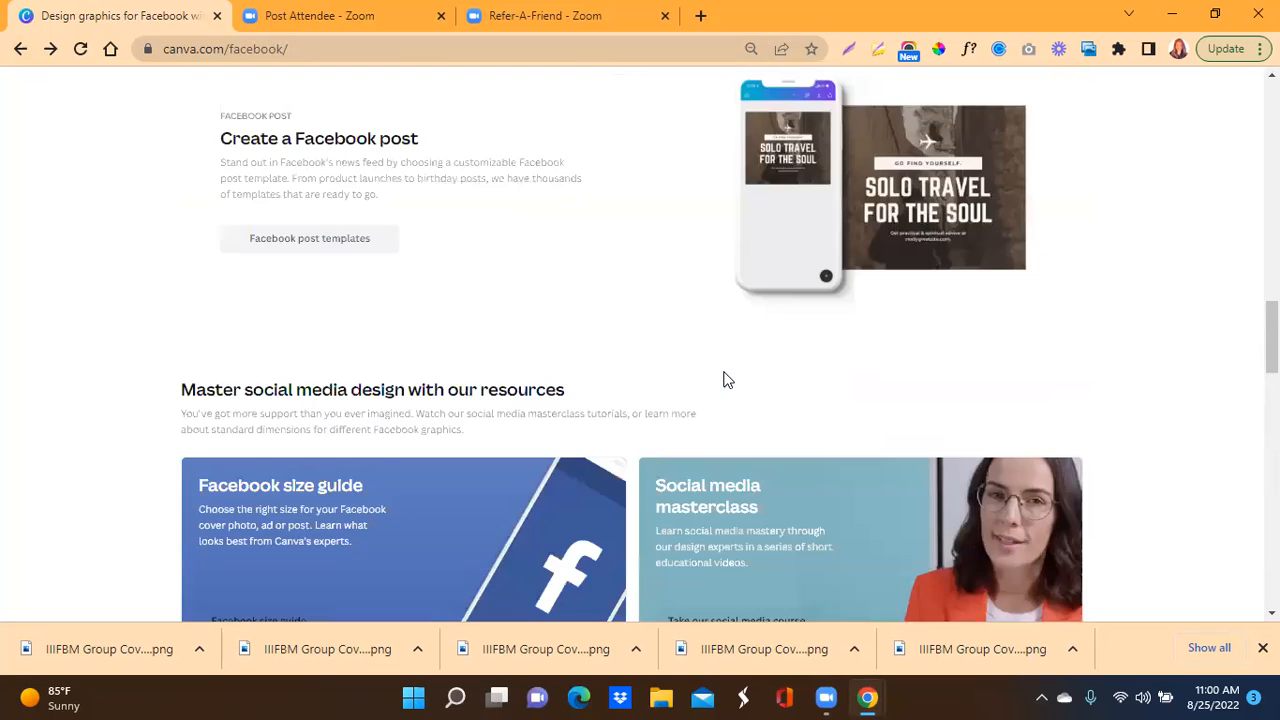
Step: Look through the site's design, business, education and learning resources, and open the Canva blog
scroll(726, 374, up, 5)
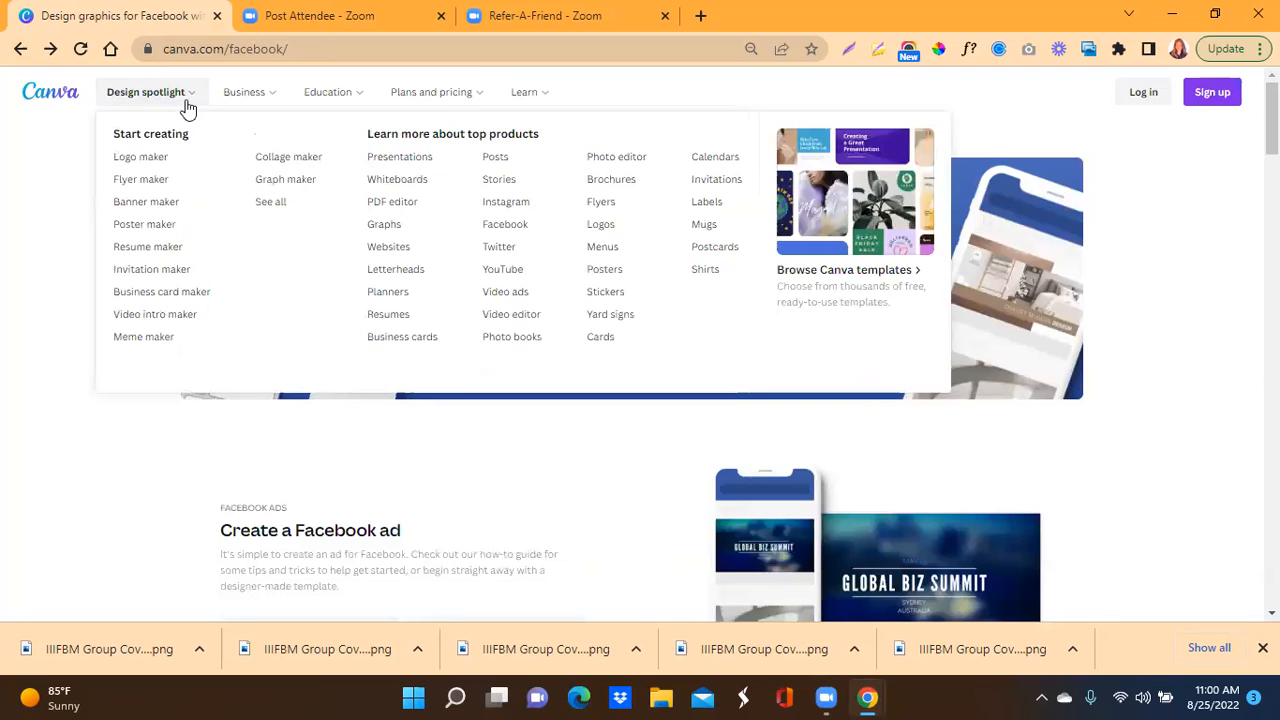
mouse_move(243, 103)
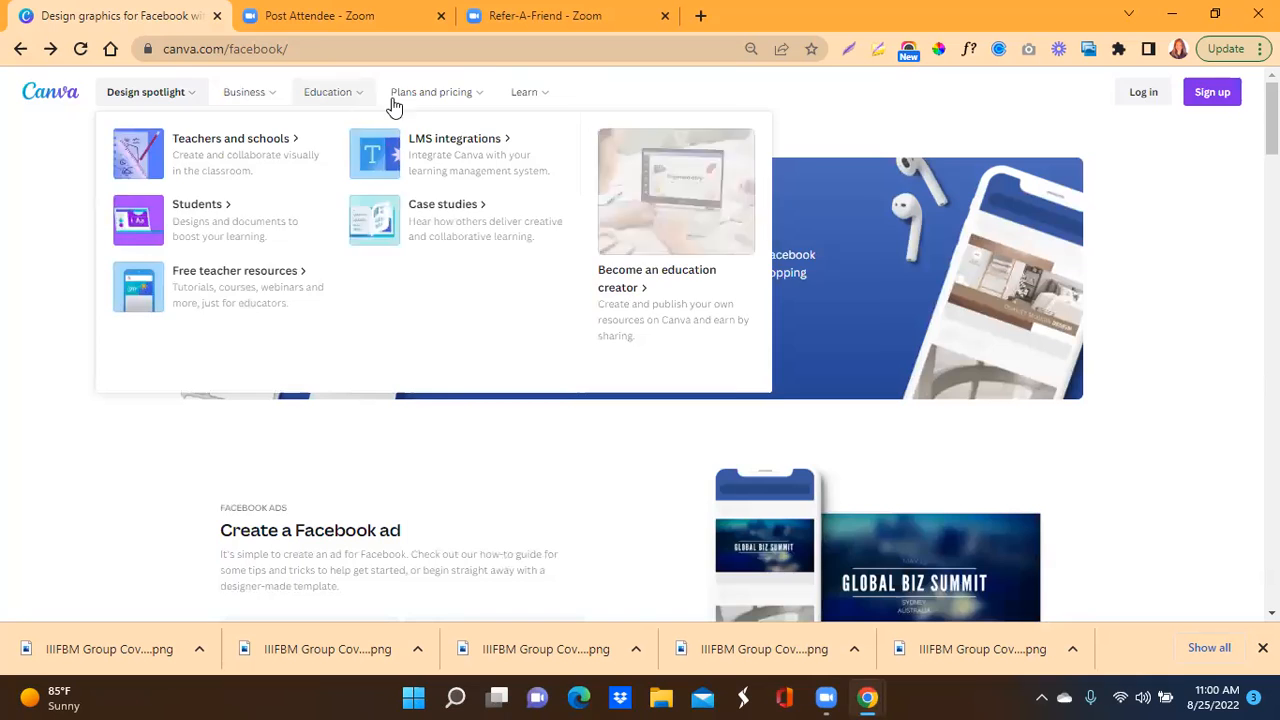
mouse_move(391, 106)
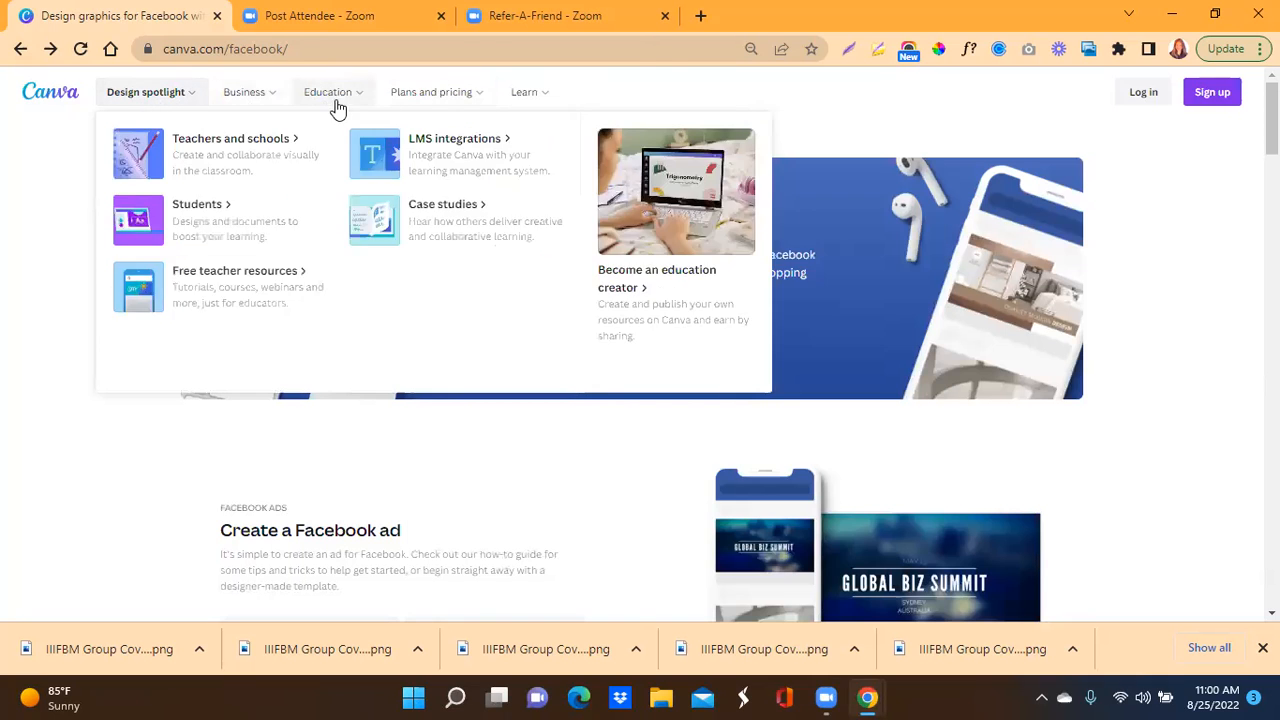
mouse_move(540, 110)
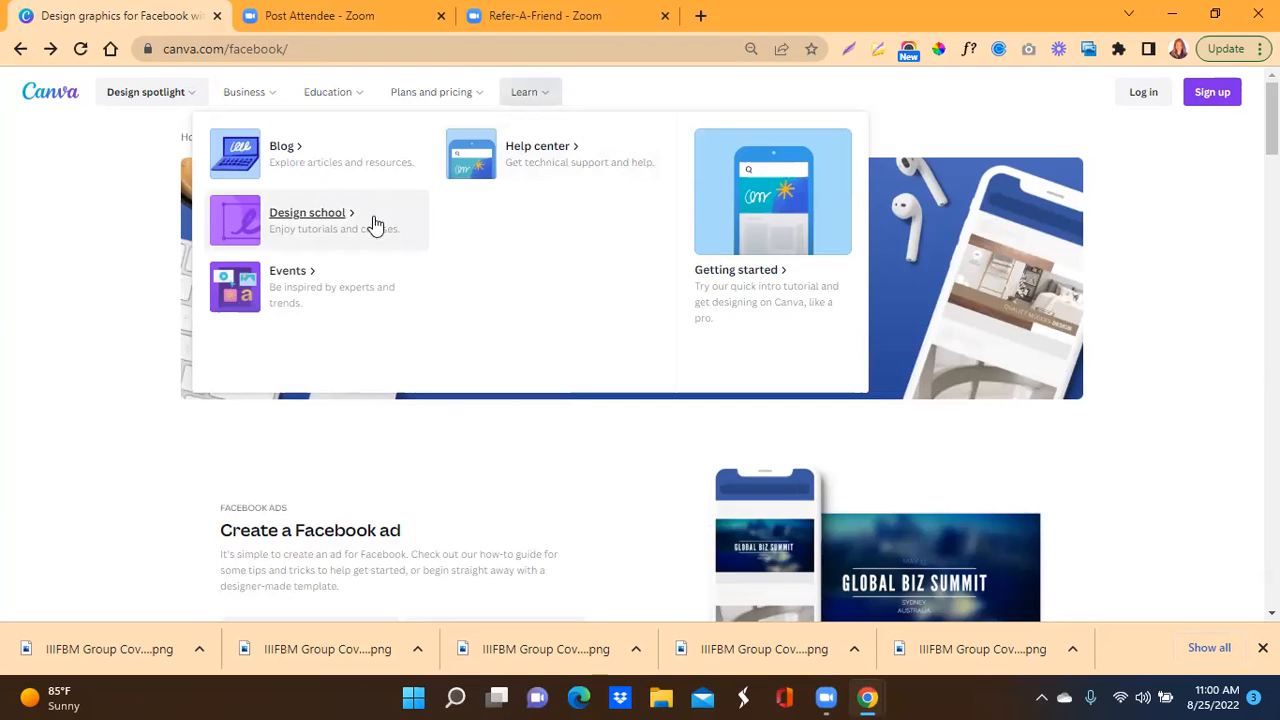
click(300, 165)
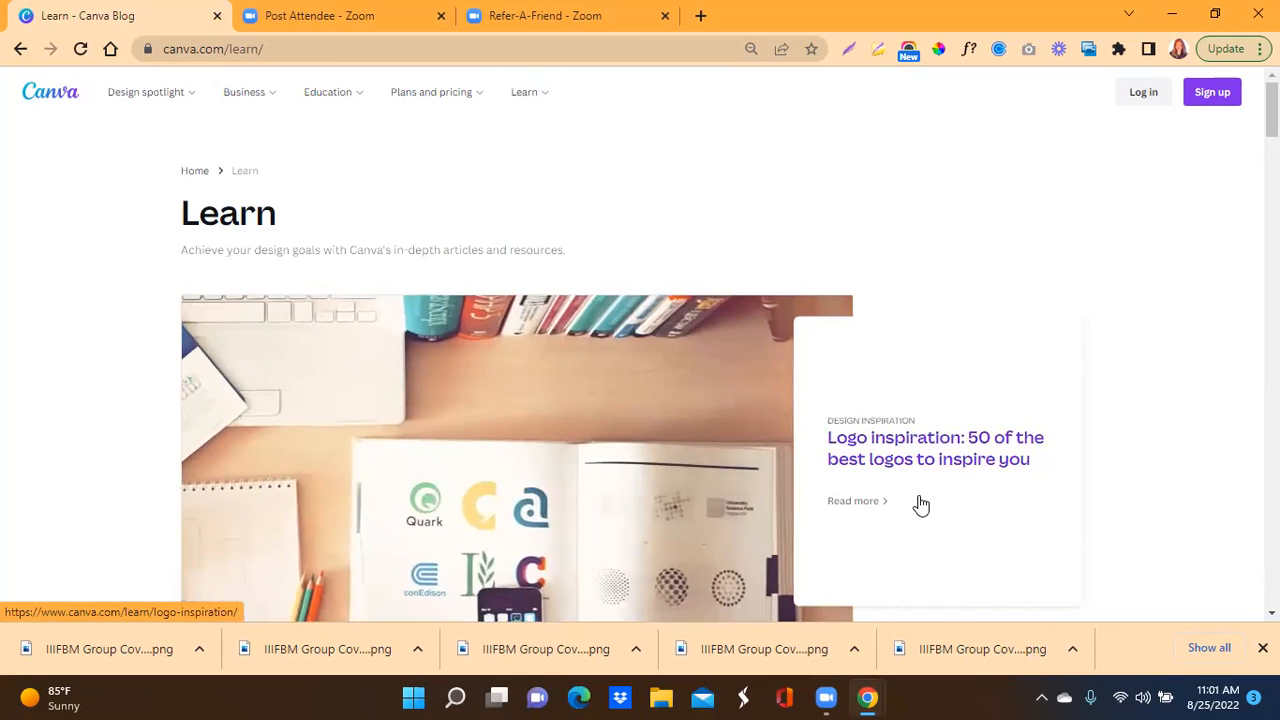
Step: Examine the featured, design and marketing articles on the Canva blog, and return to its opening article
scroll(921, 505, down, 1)
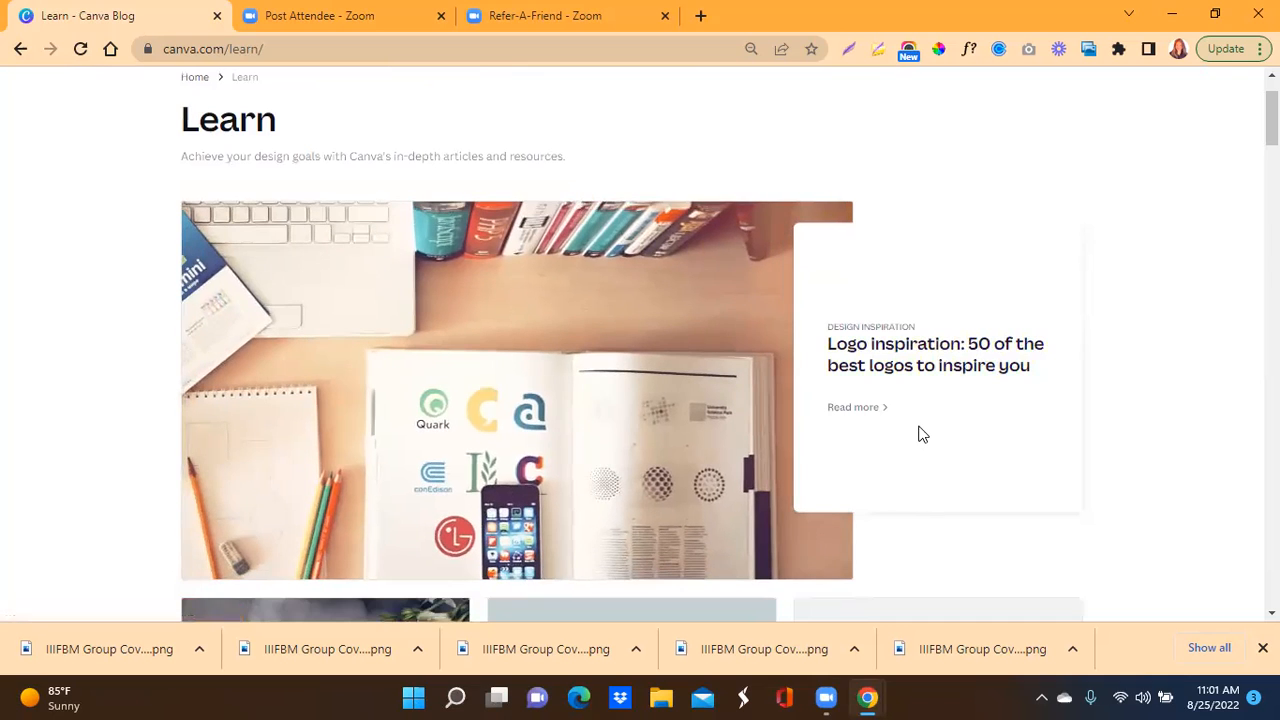
scroll(921, 435, down, 5)
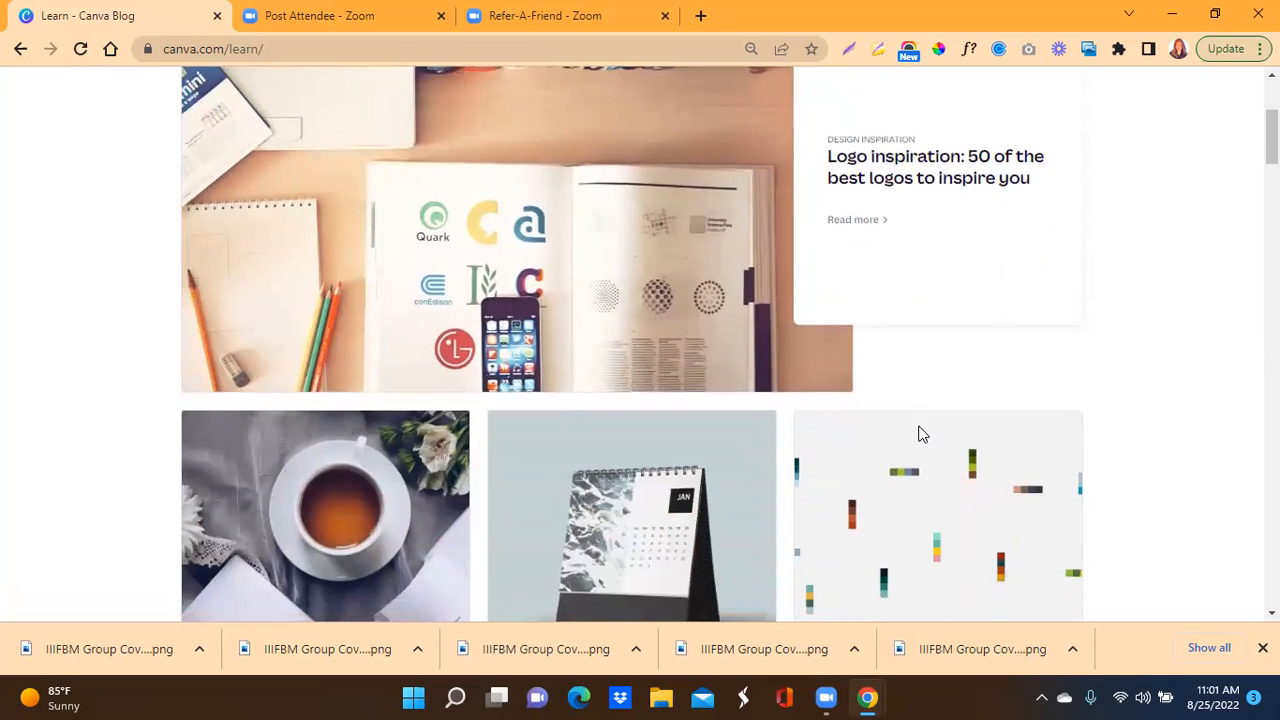
scroll(917, 425, down, 6)
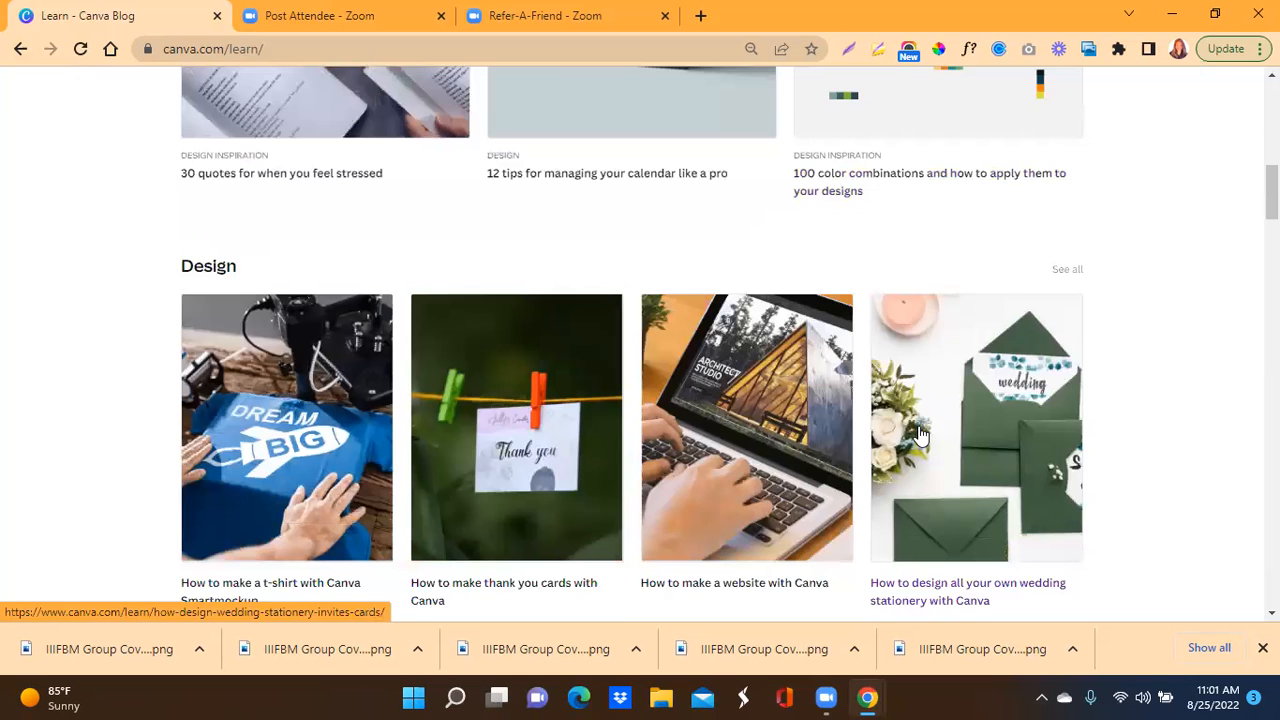
scroll(921, 435, down, 1)
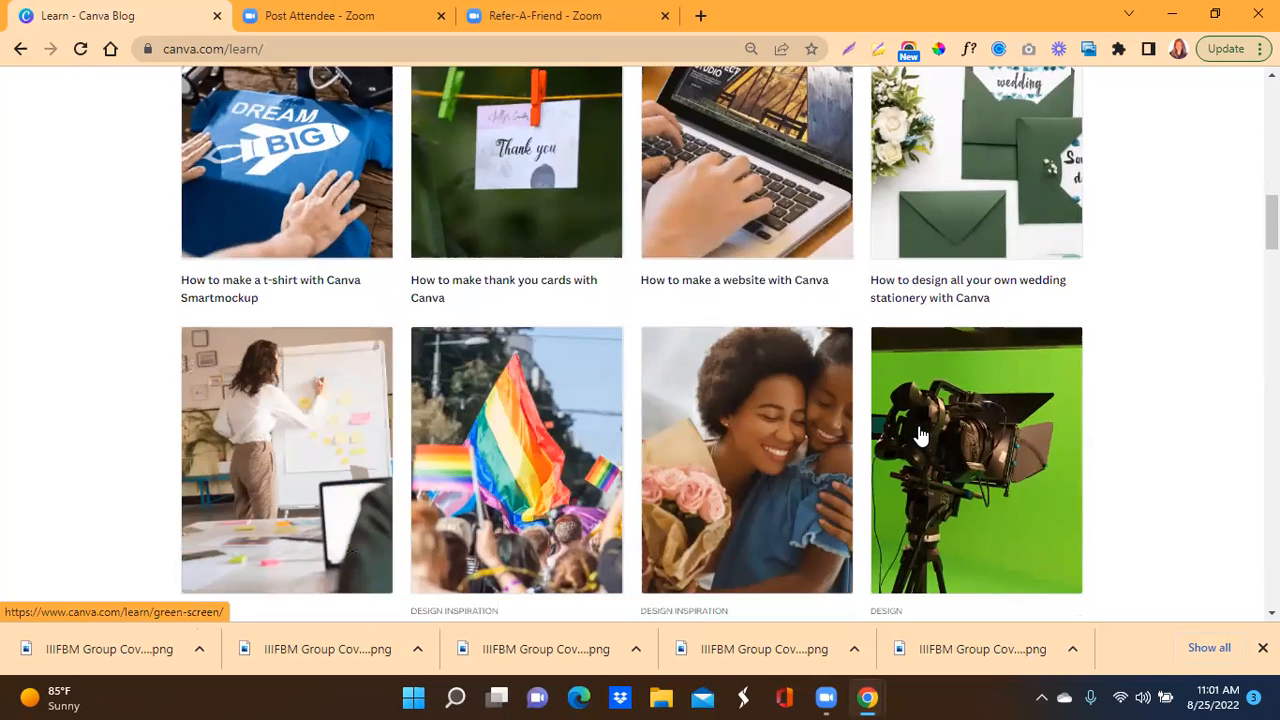
scroll(921, 435, down, 6)
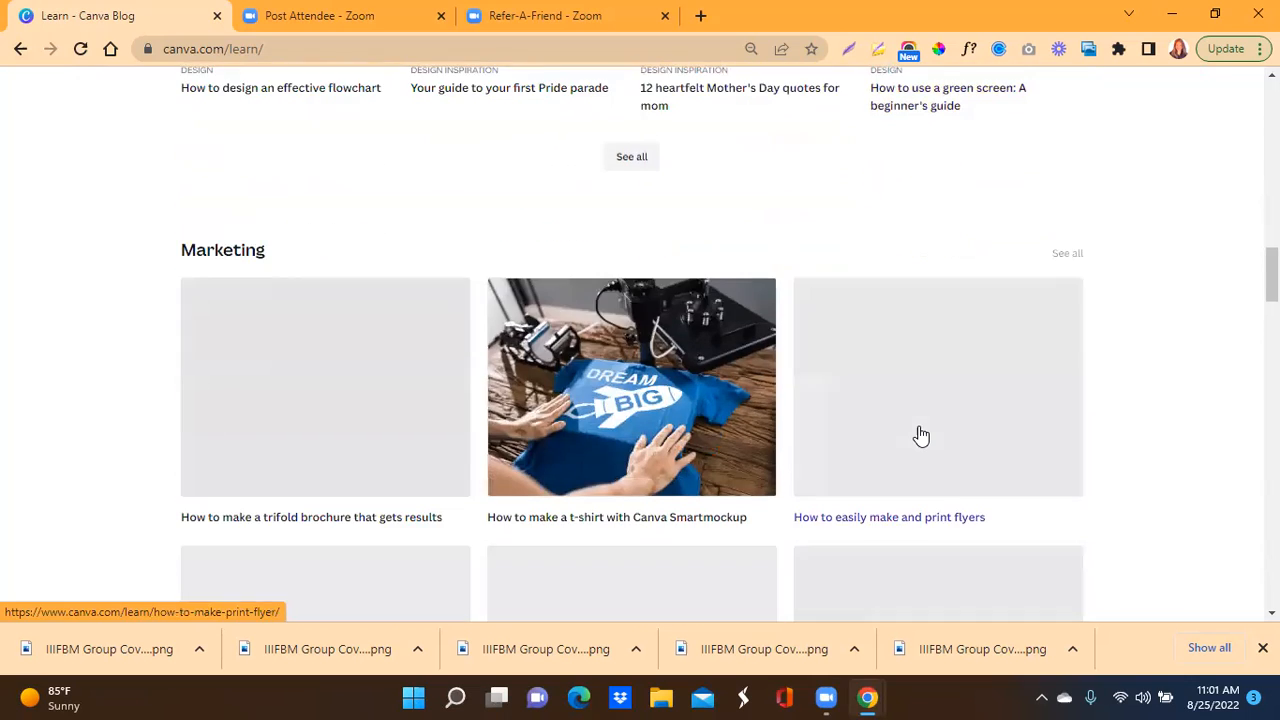
scroll(921, 435, down, 5)
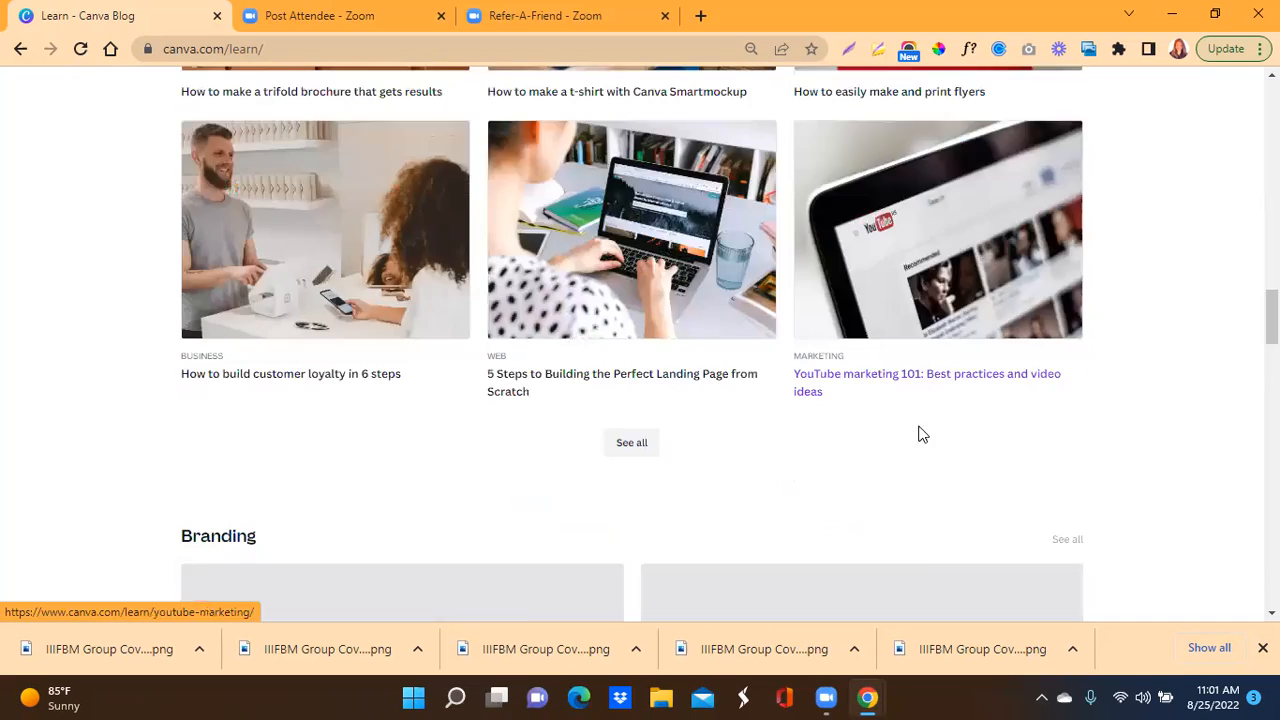
scroll(921, 435, up, 12)
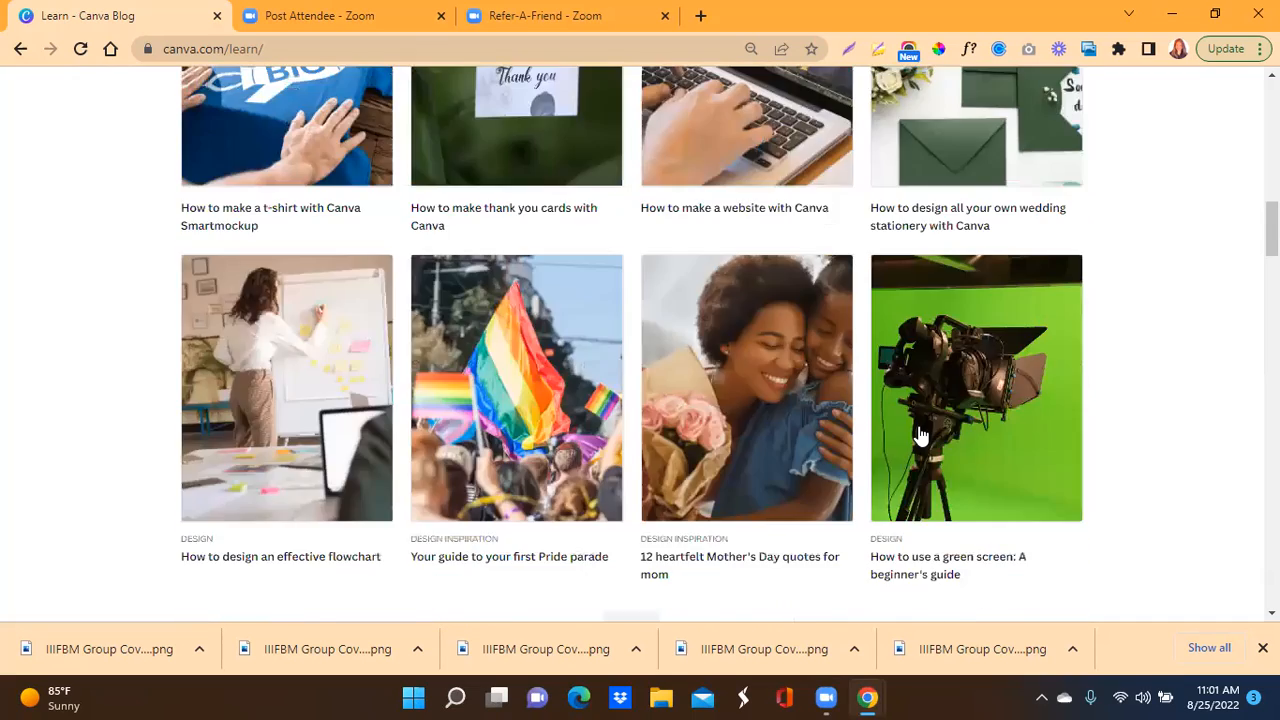
scroll(921, 435, up, 5)
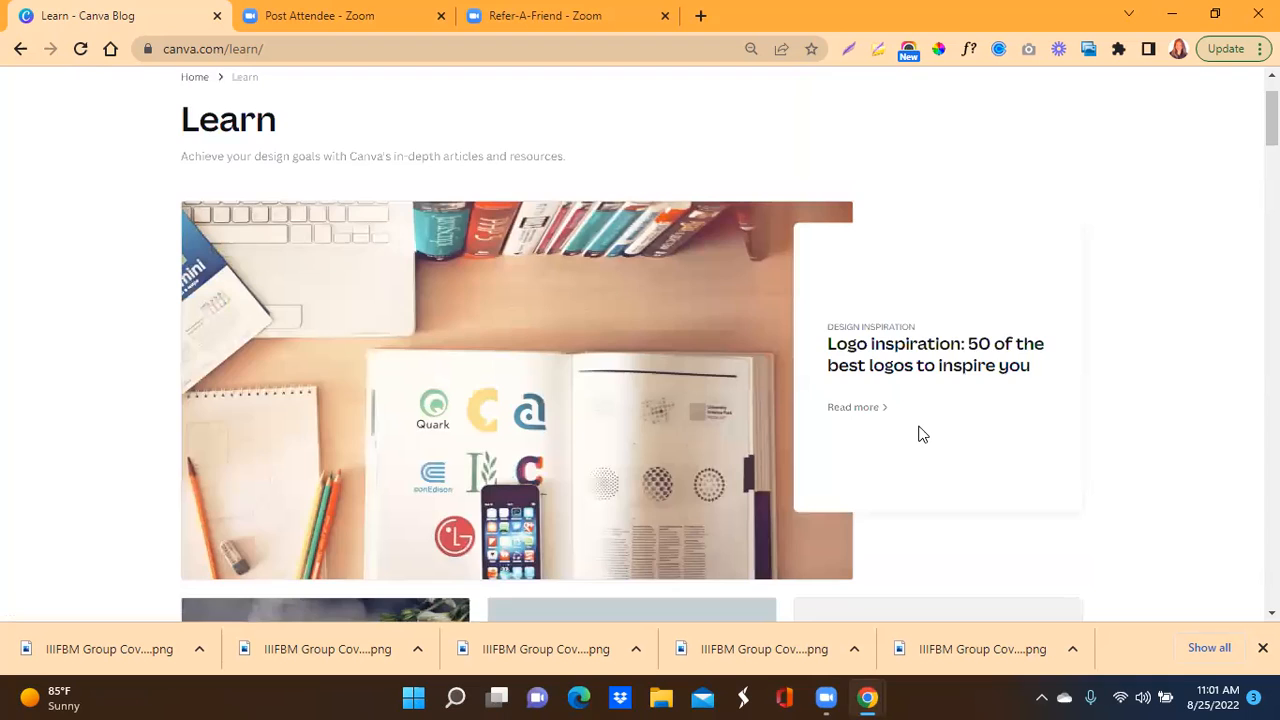
scroll(921, 435, up, 1)
scroll(469, 443, down, 1)
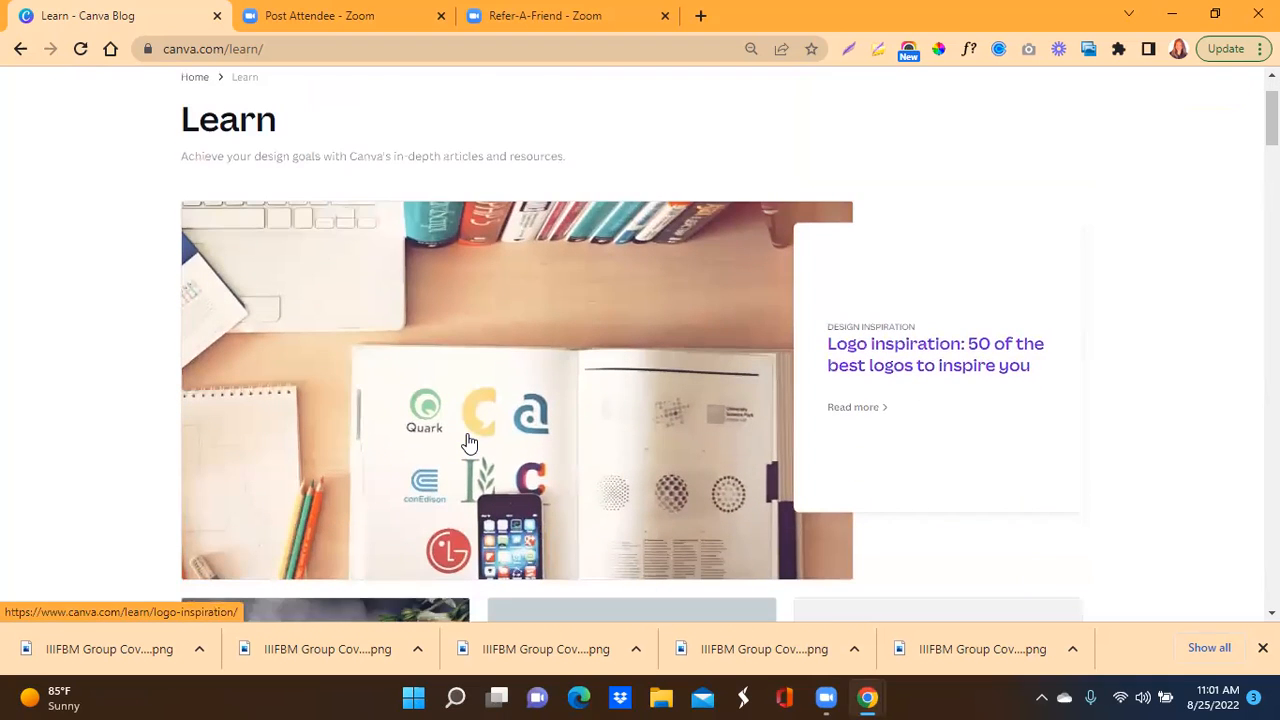
Step: Open the article "Logo inspiration: 50 of the best logos to inspire you" and look through its contents and logo templates
click(469, 443)
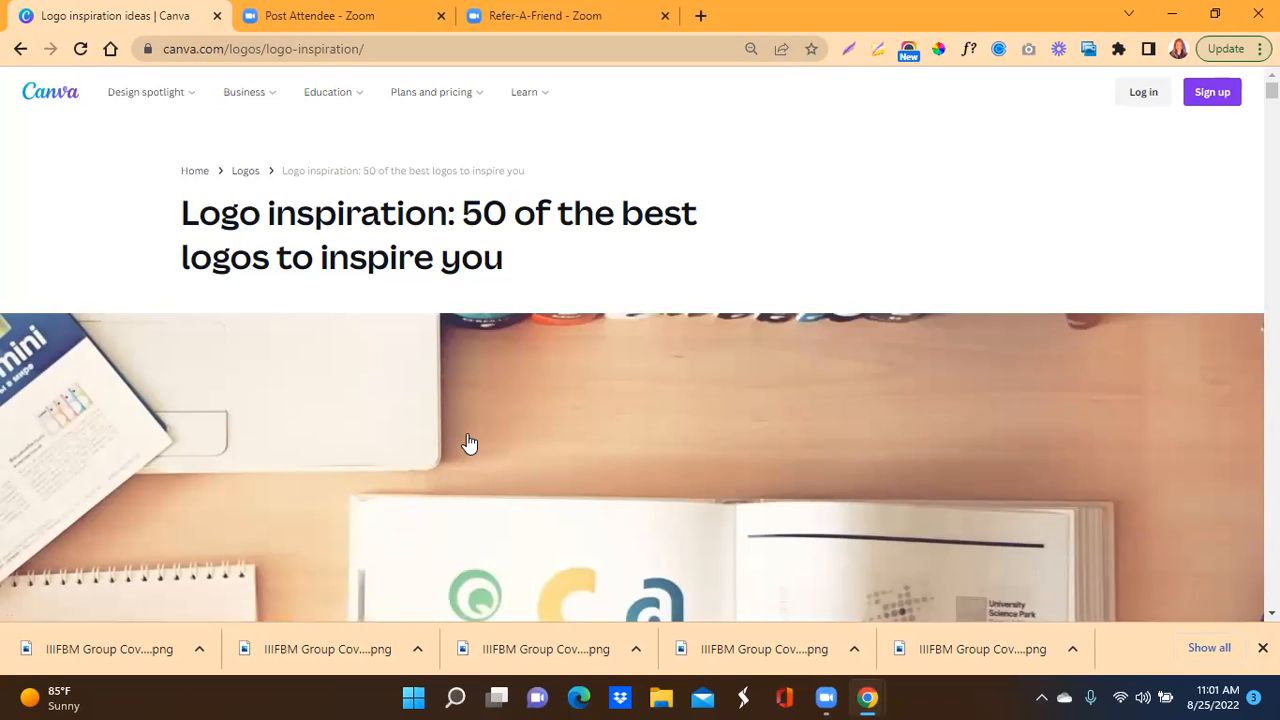
scroll(469, 443, down, 5)
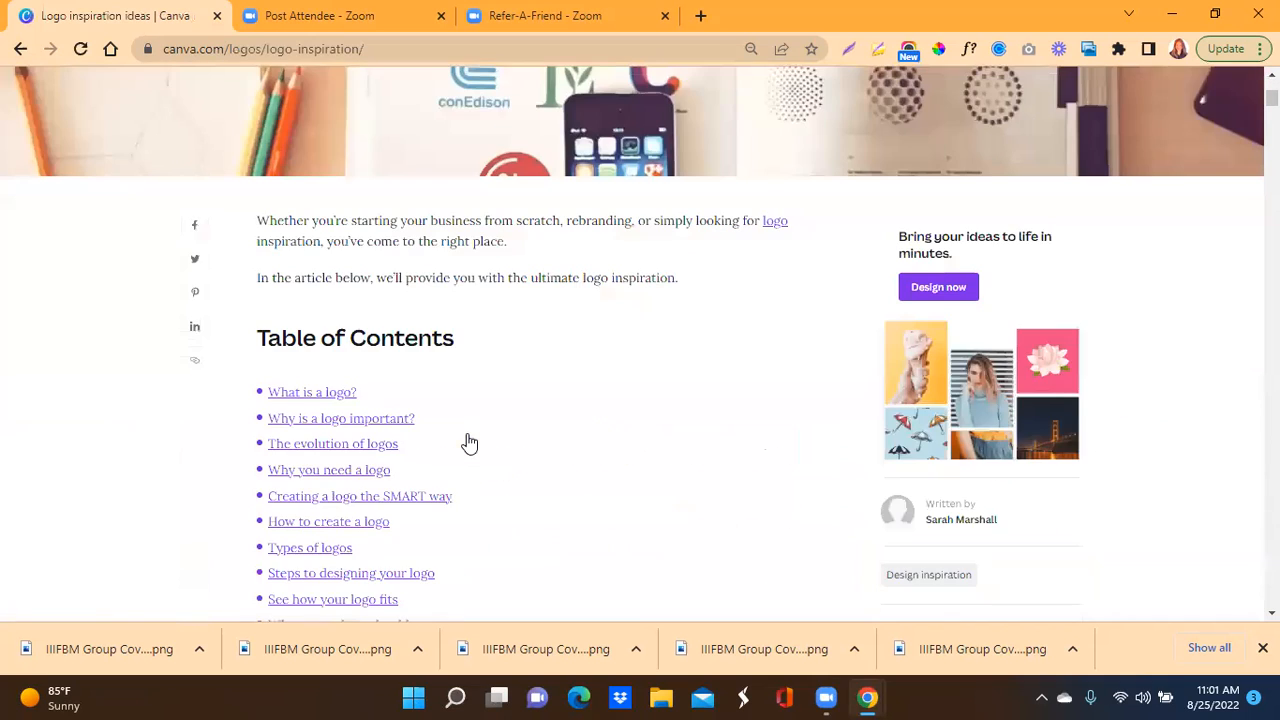
scroll(469, 443, down, 1)
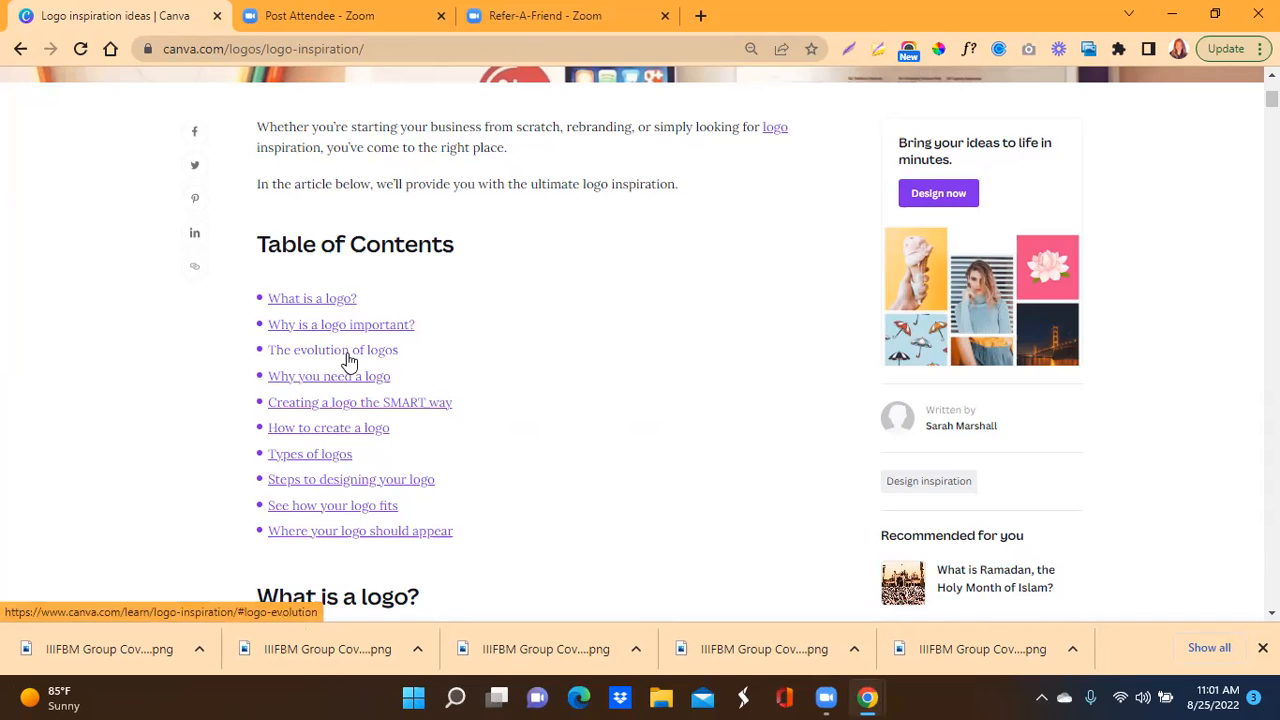
scroll(380, 470, down, 4)
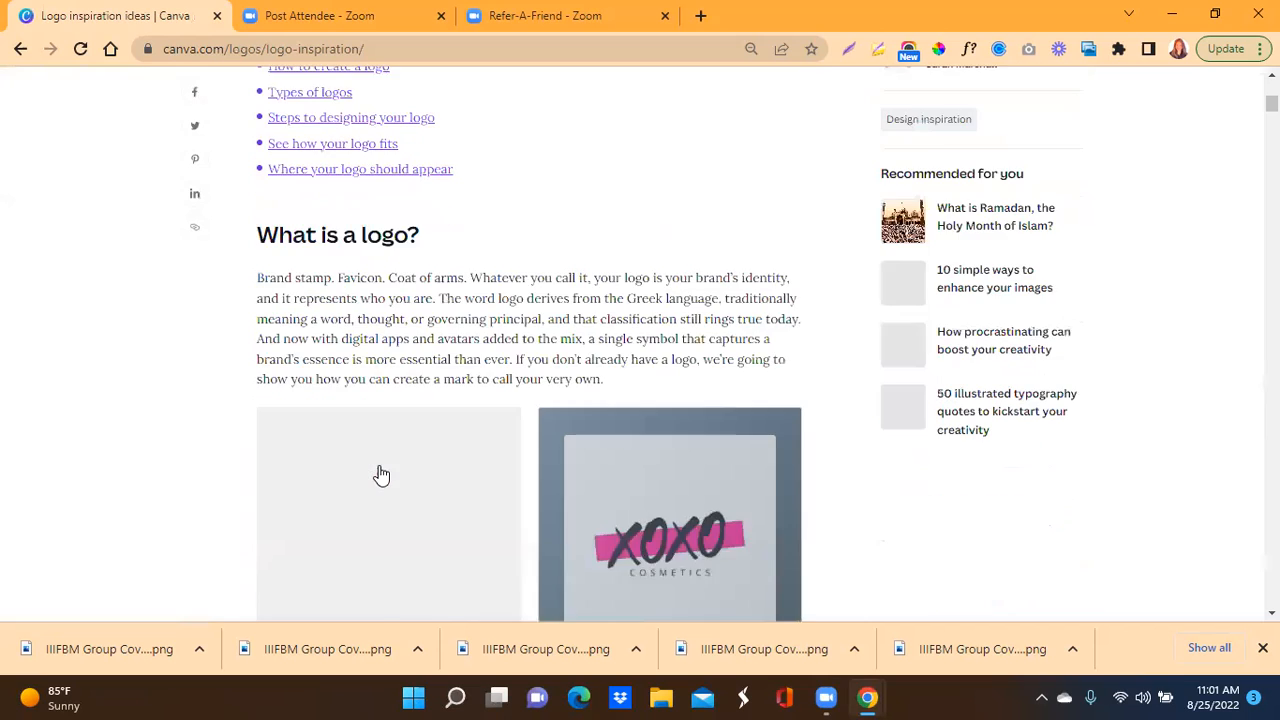
scroll(380, 474, down, 2)
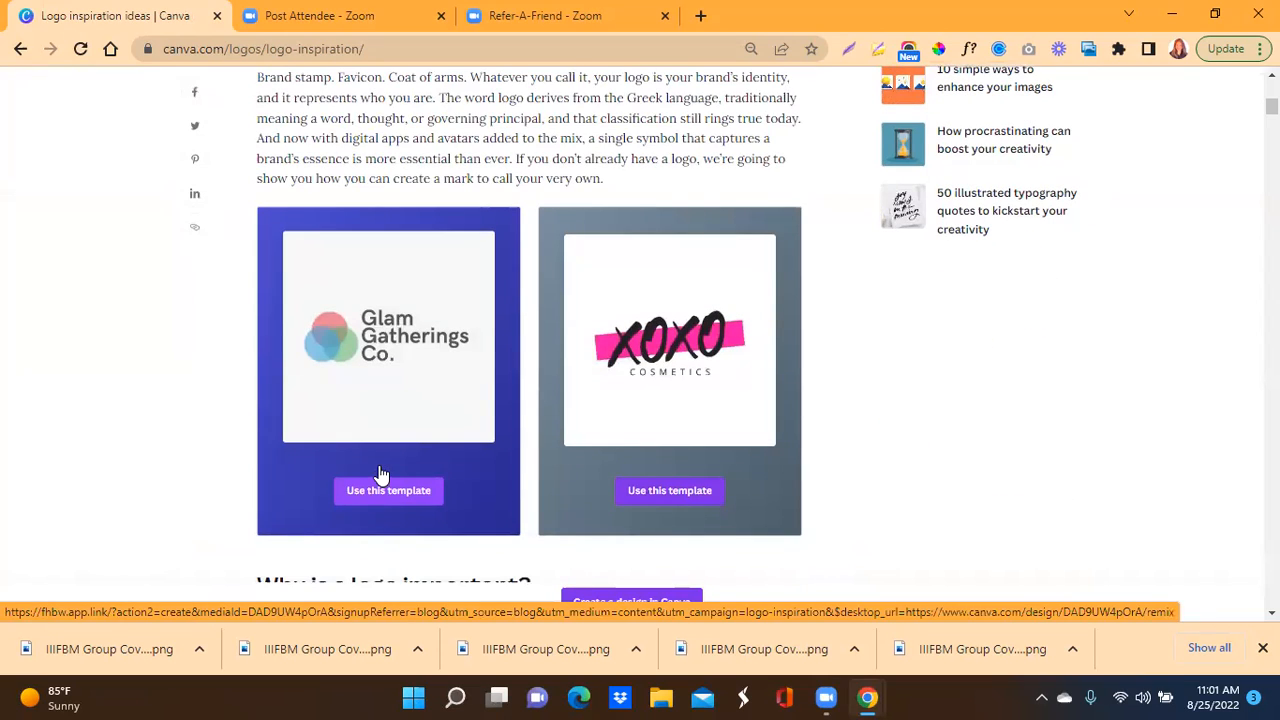
scroll(380, 474, down, 4)
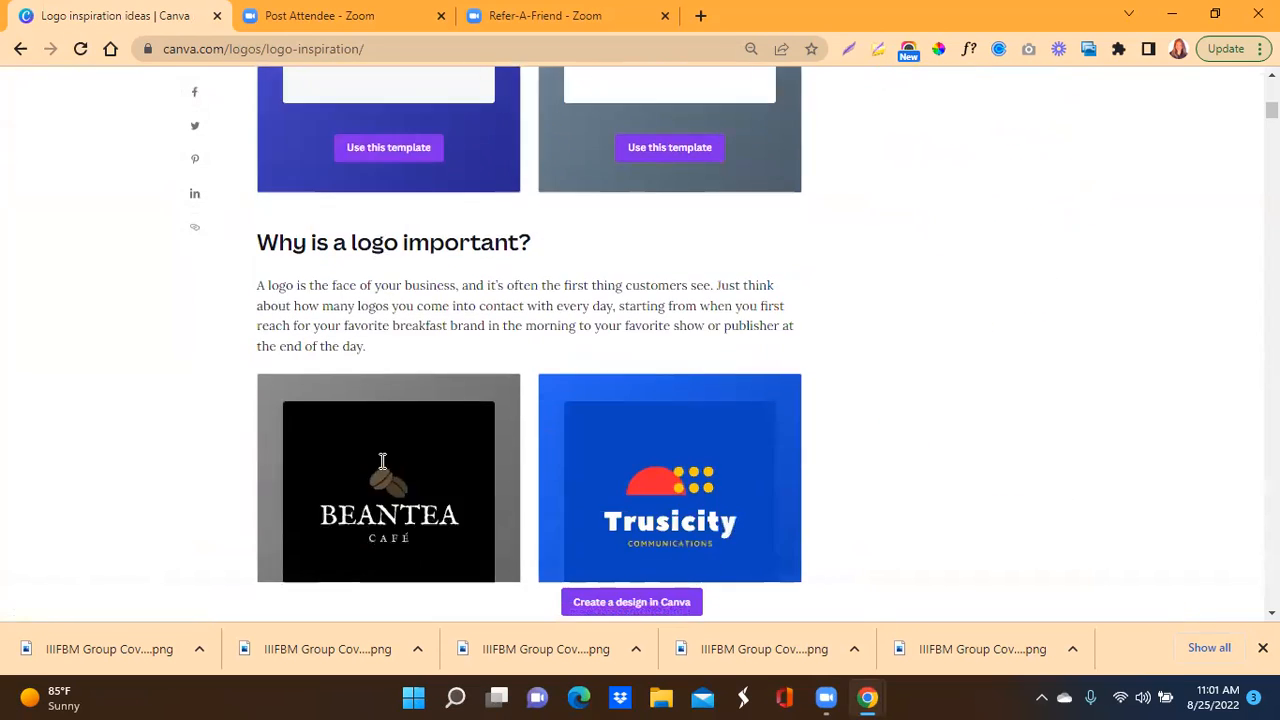
scroll(381, 471, down, 4)
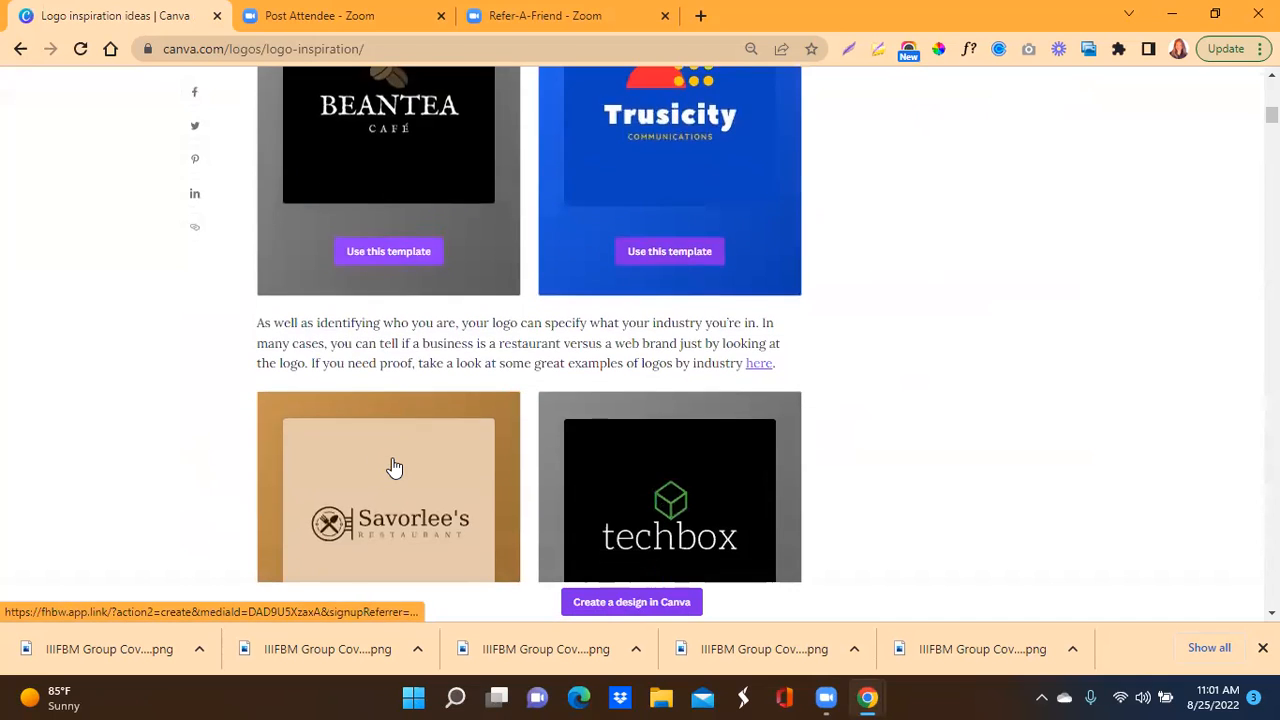
scroll(392, 455, up, 6)
scroll(394, 441, up, 15)
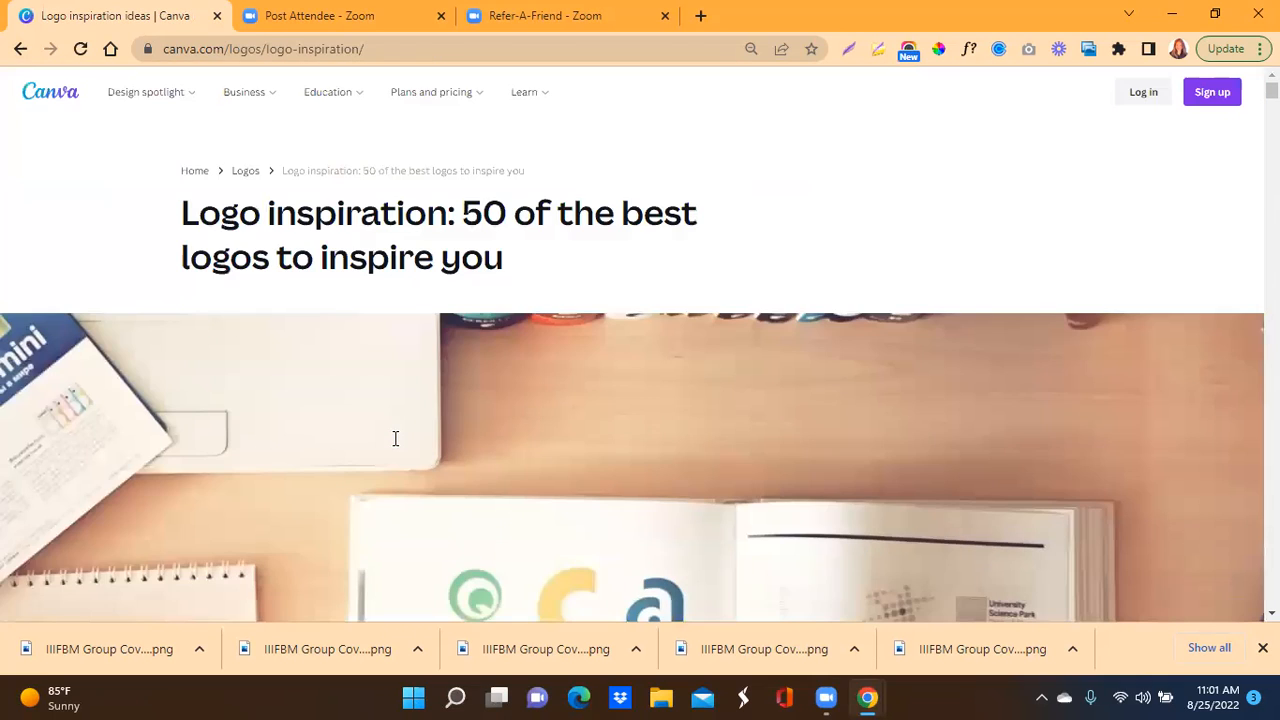
Step: Return to the Facebook design page and start a new blank Facebook cover design
mouse_move(526, 104)
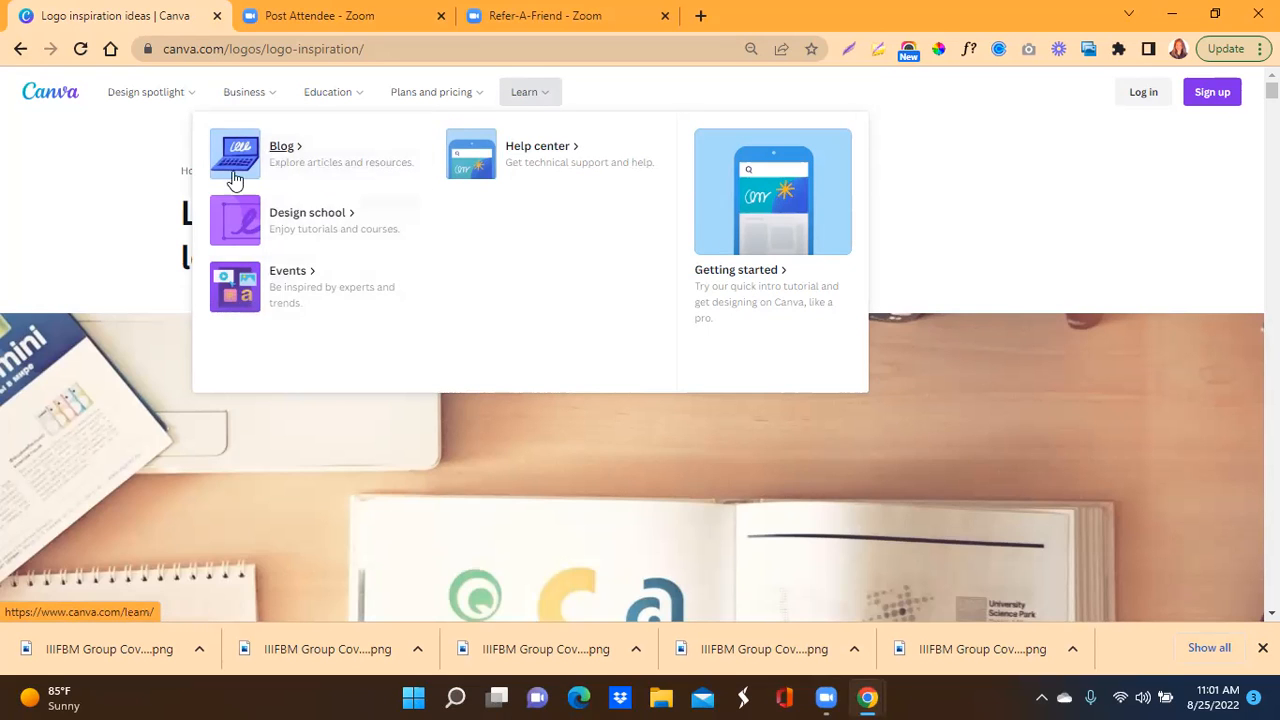
mouse_move(148, 98)
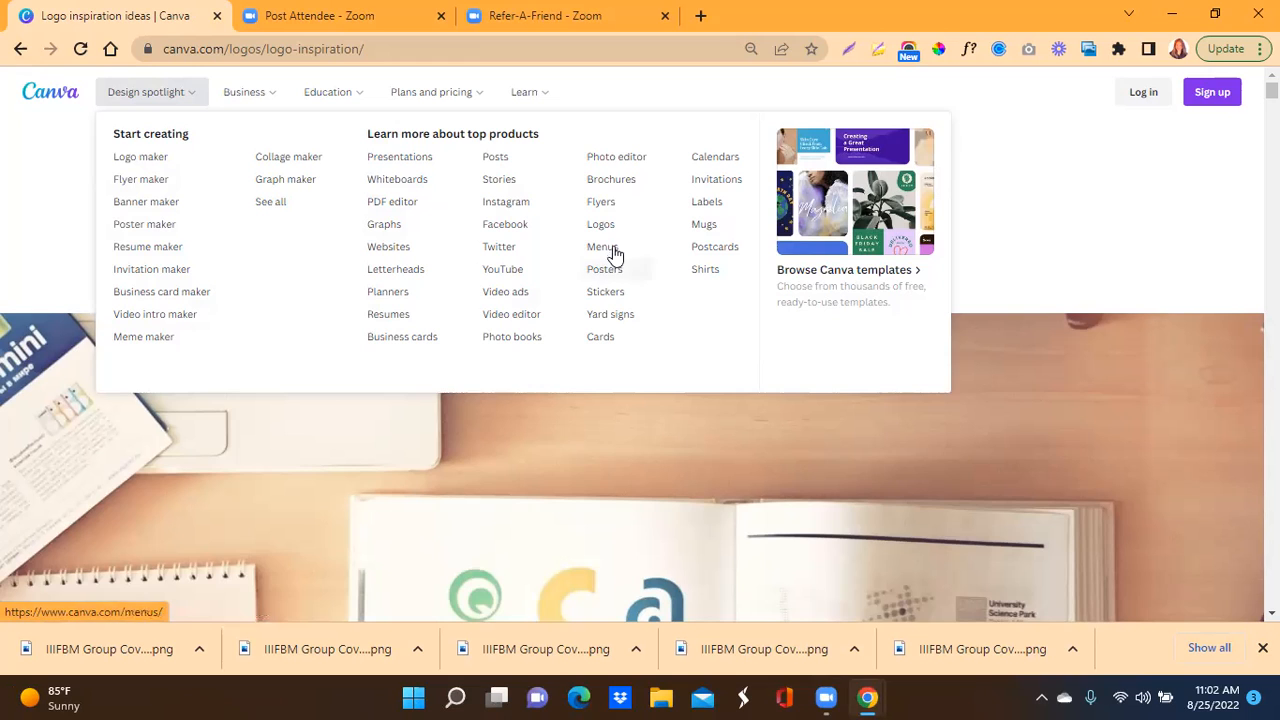
mouse_move(285, 107)
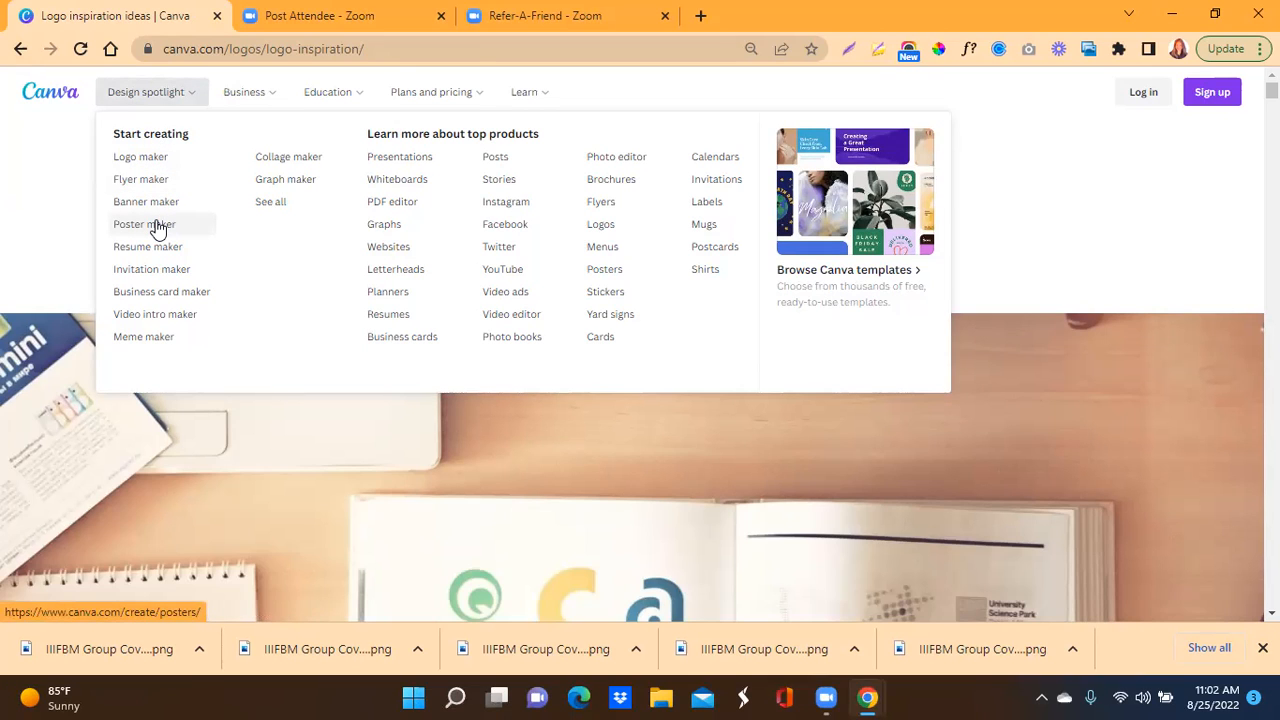
click(513, 235)
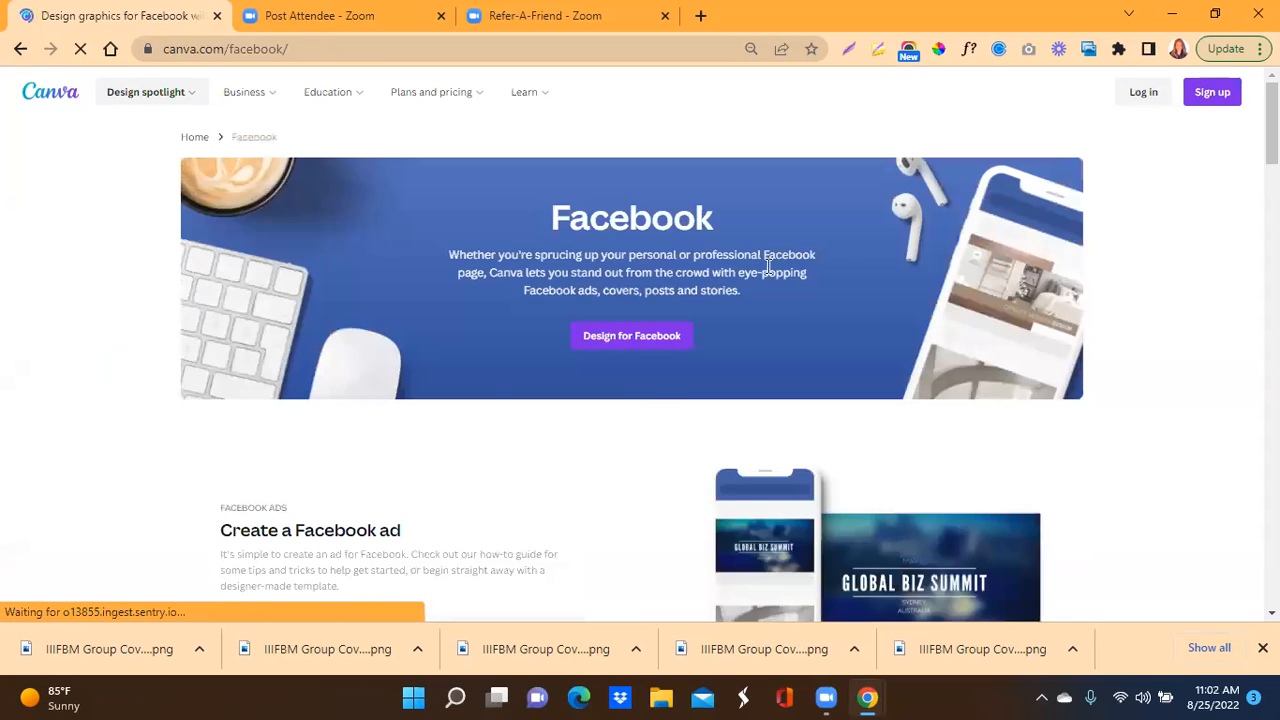
click(634, 340)
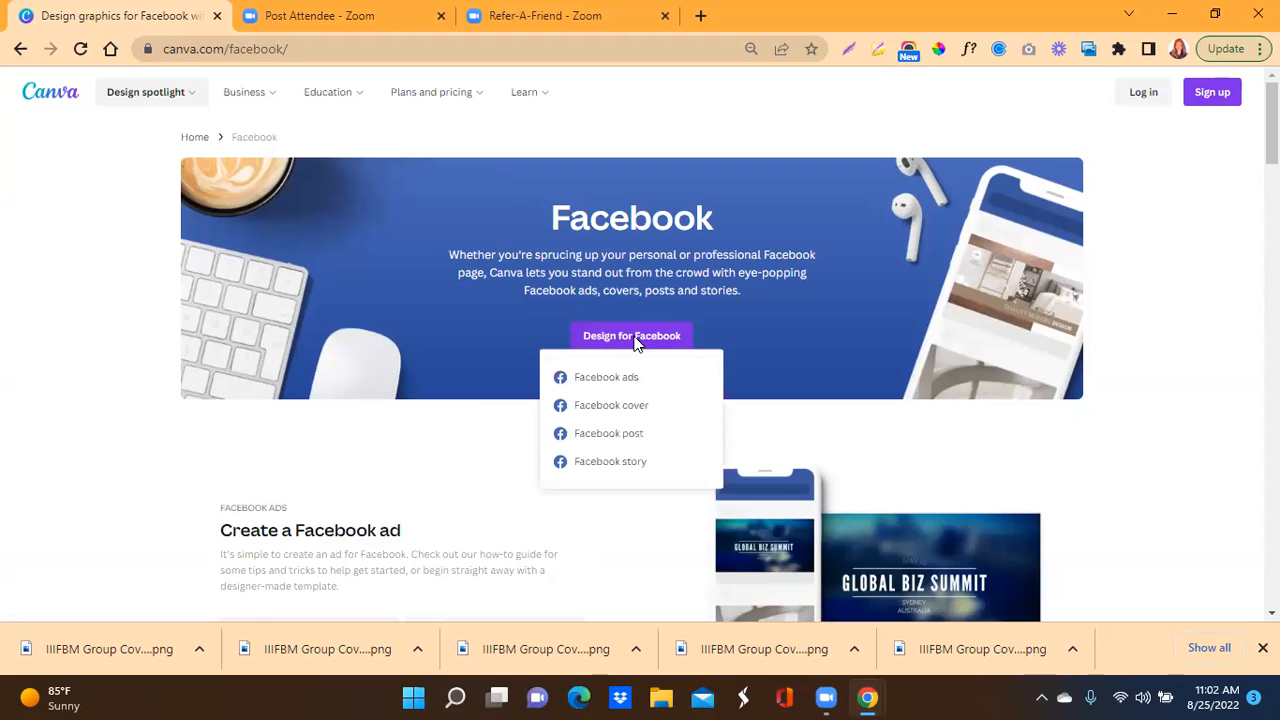
click(617, 413)
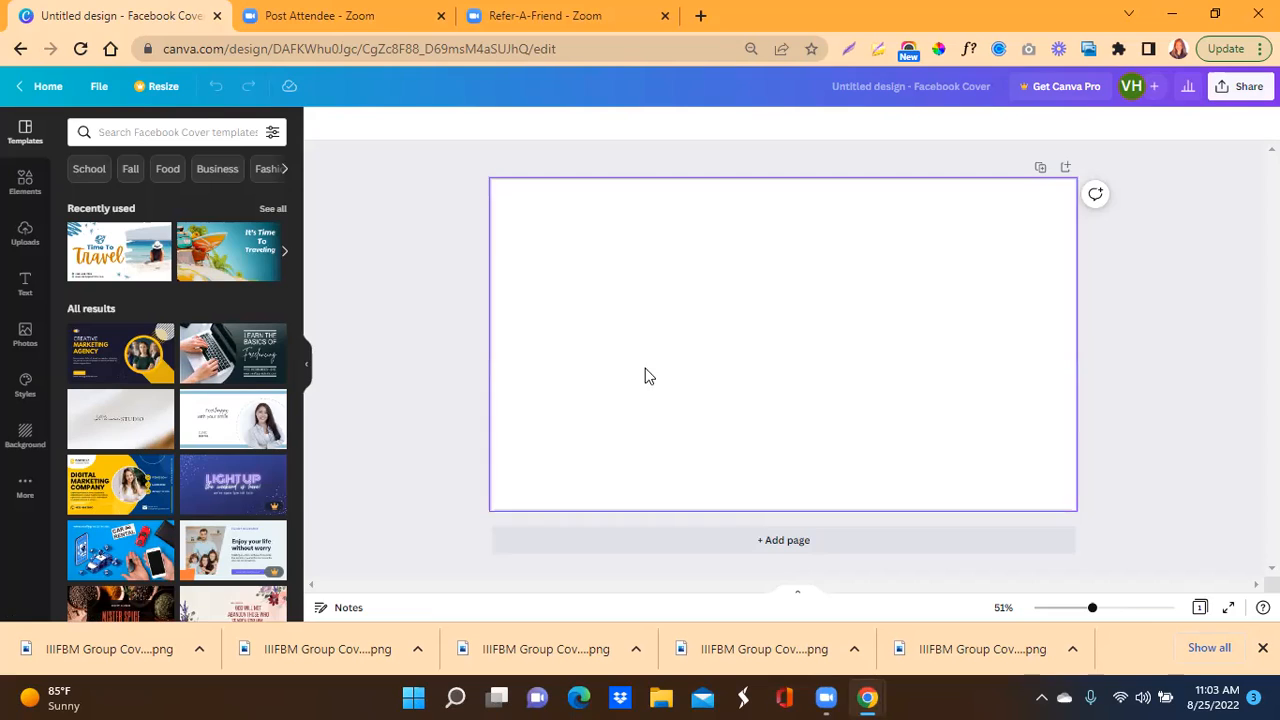
Step: Rename the untitled design as Facebook Cover
click(942, 83)
key(BackSpace)
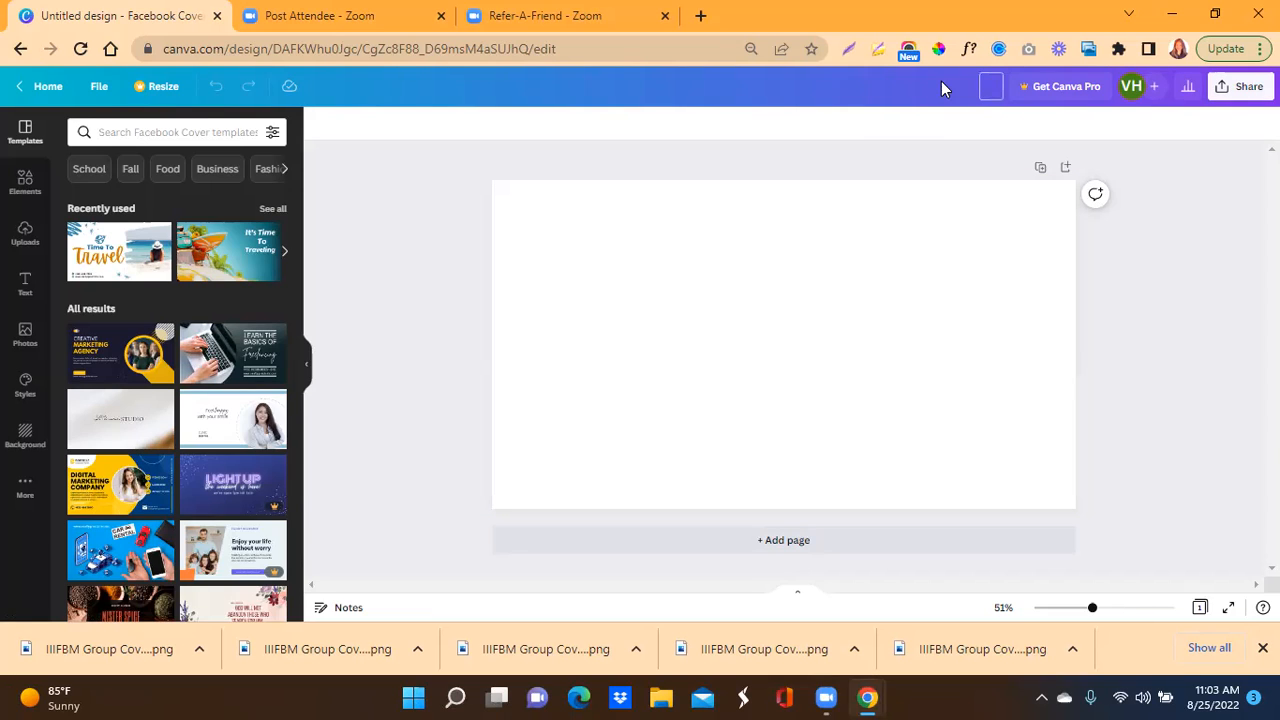
text(Facebook Cover)
click(812, 290)
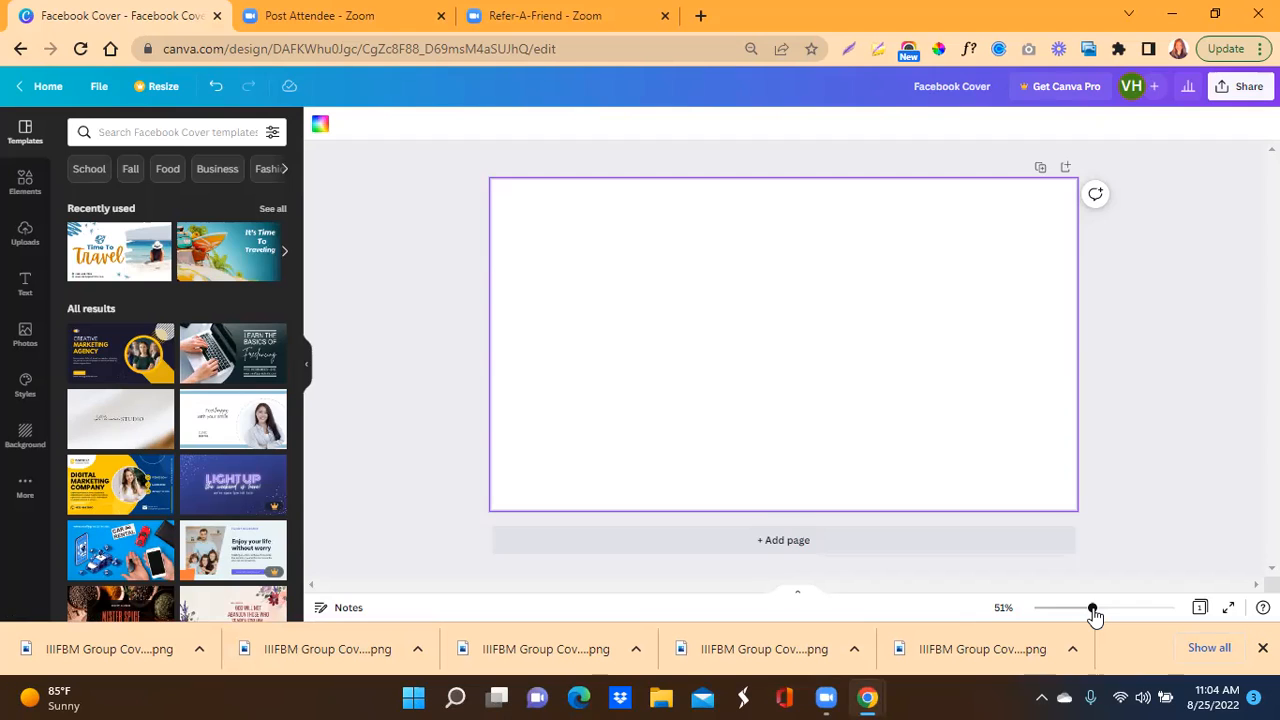
Step: Browse the text styles and font combinations, try to add the premium "Hello darling" one, and dismiss the upgrade offer
mouse_move(1093, 614)
mouse_down()
mouse_move(1117, 614)
mouse_move(1049, 617)
mouse_move(1103, 623)
mouse_up()
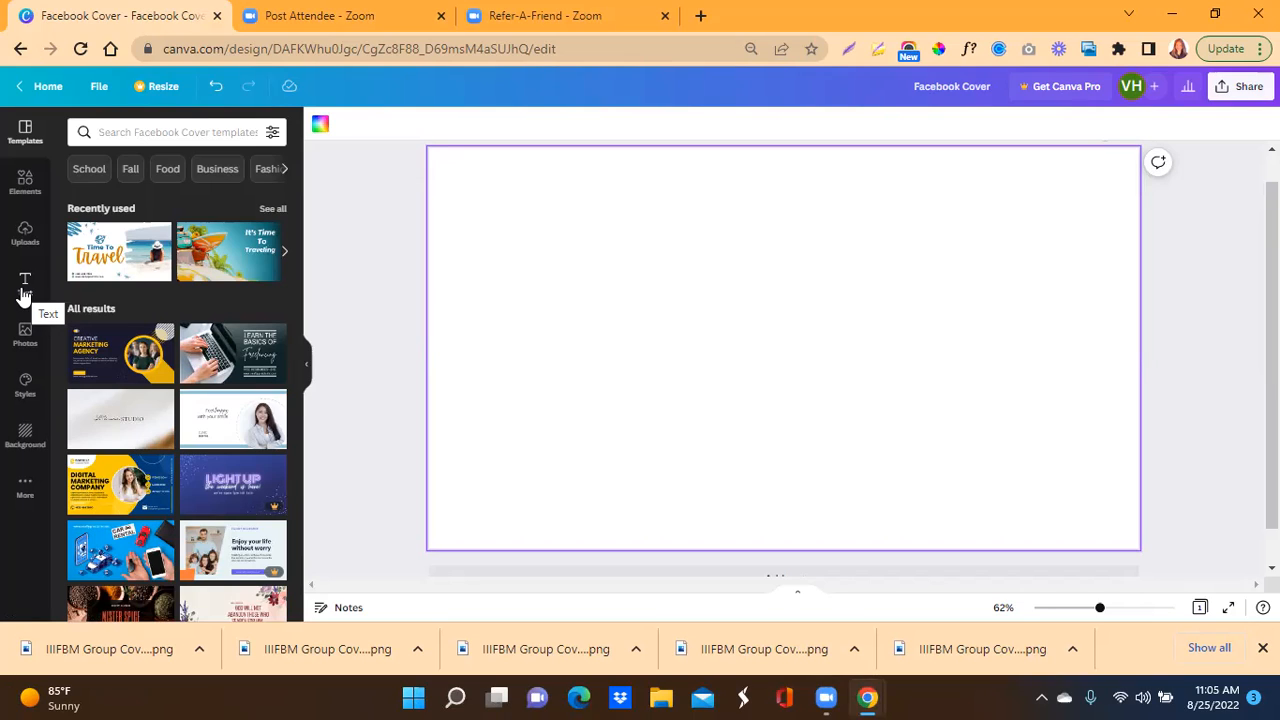
click(24, 290)
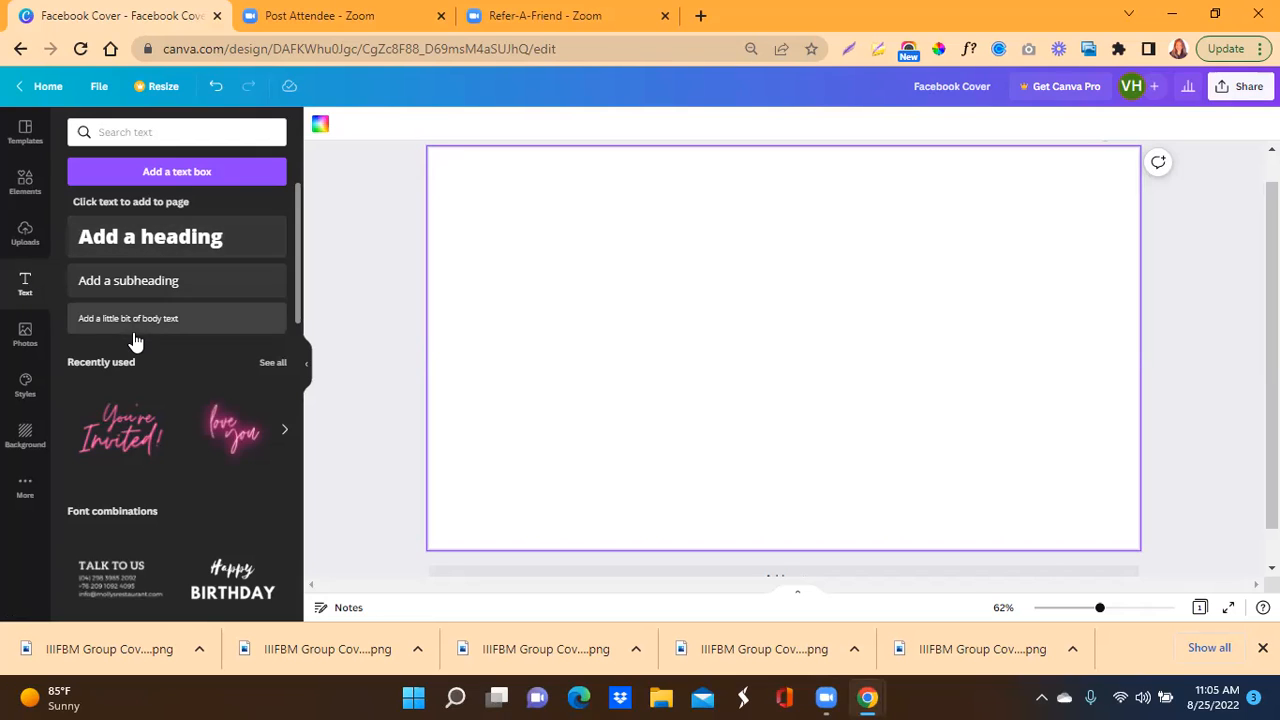
drag(298, 214, 309, 563)
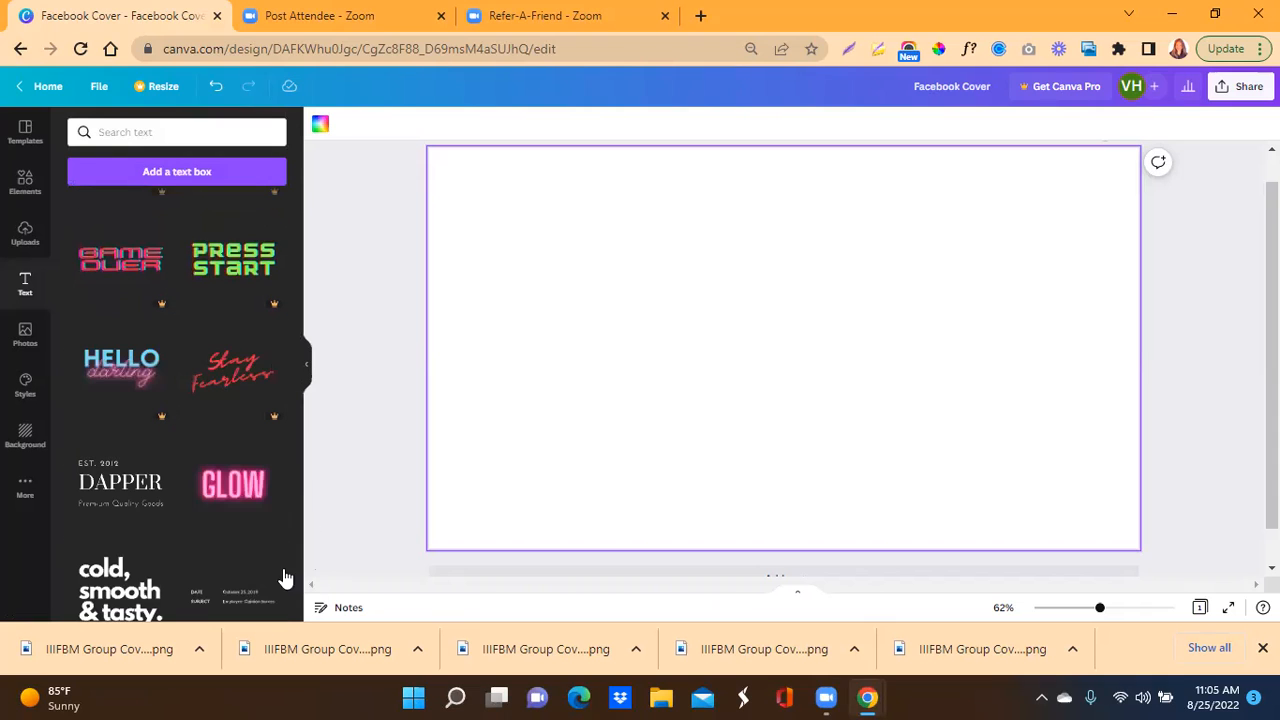
click(118, 381)
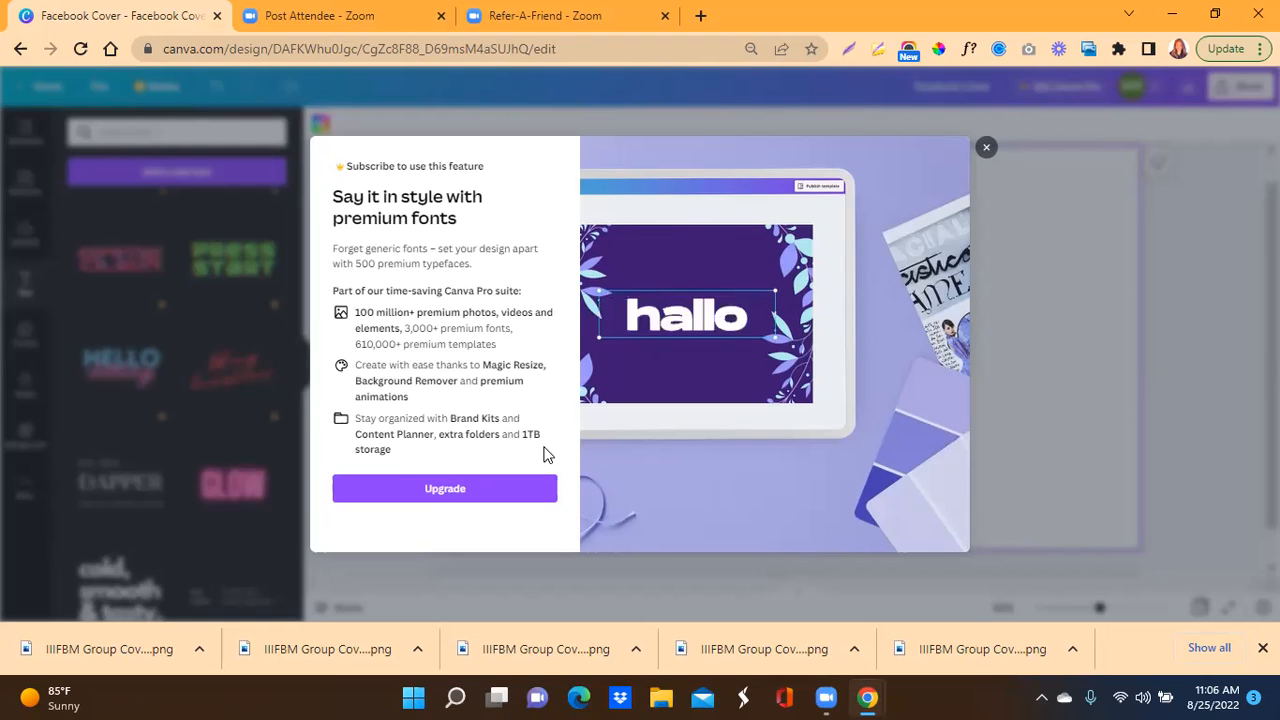
click(987, 150)
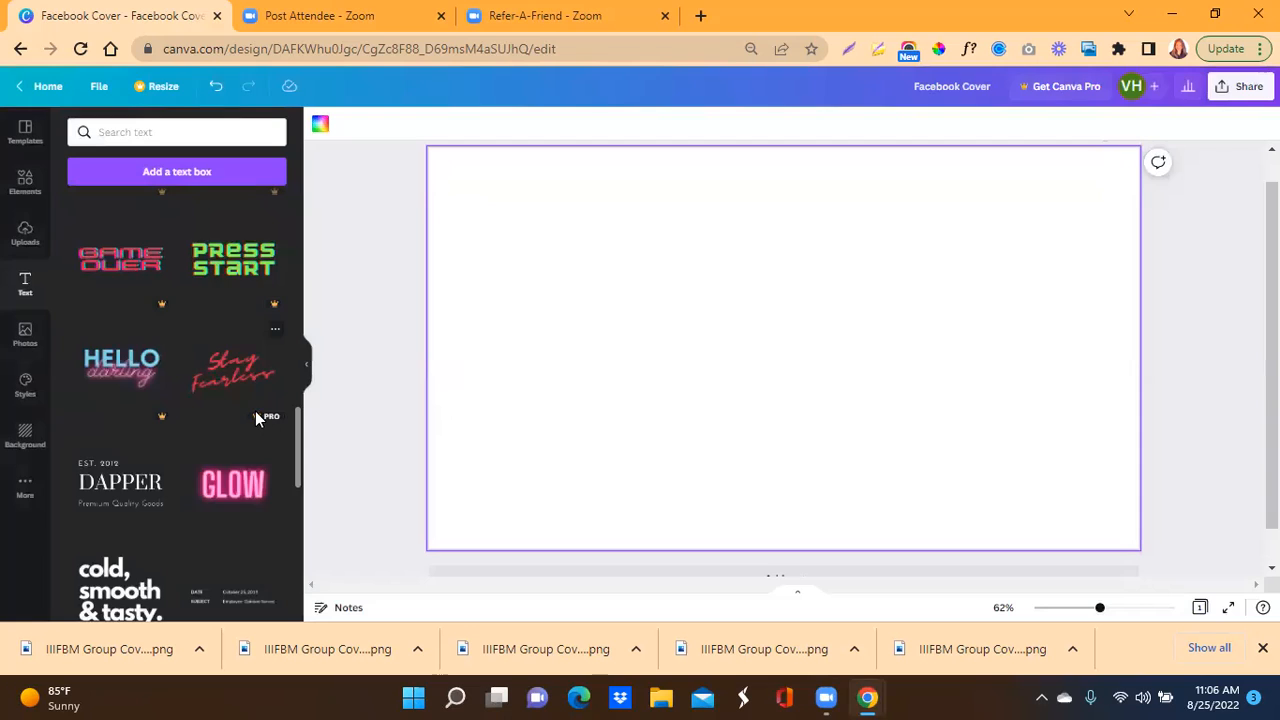
Step: Find the "DAPPER" font combination with the "EST. 2012" and "Premium Quality Goods" lines and add it to the cover
scroll(255, 413, down, 2)
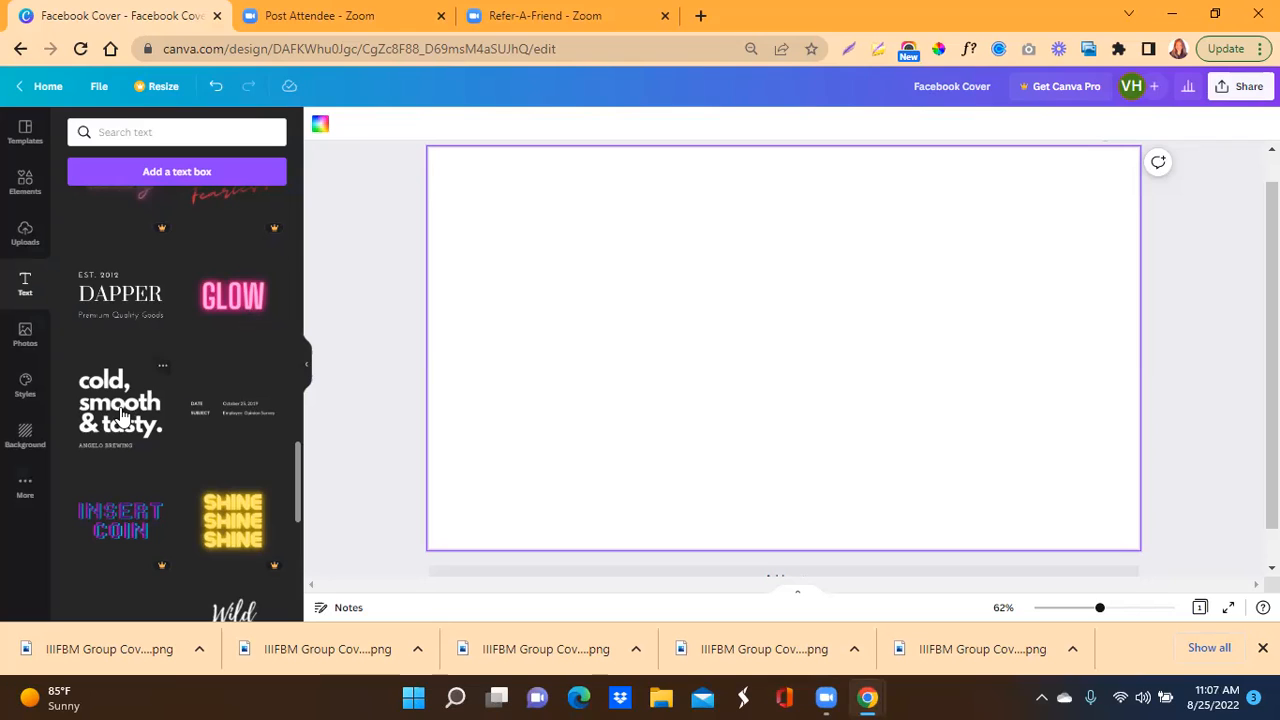
scroll(226, 425, down, 2)
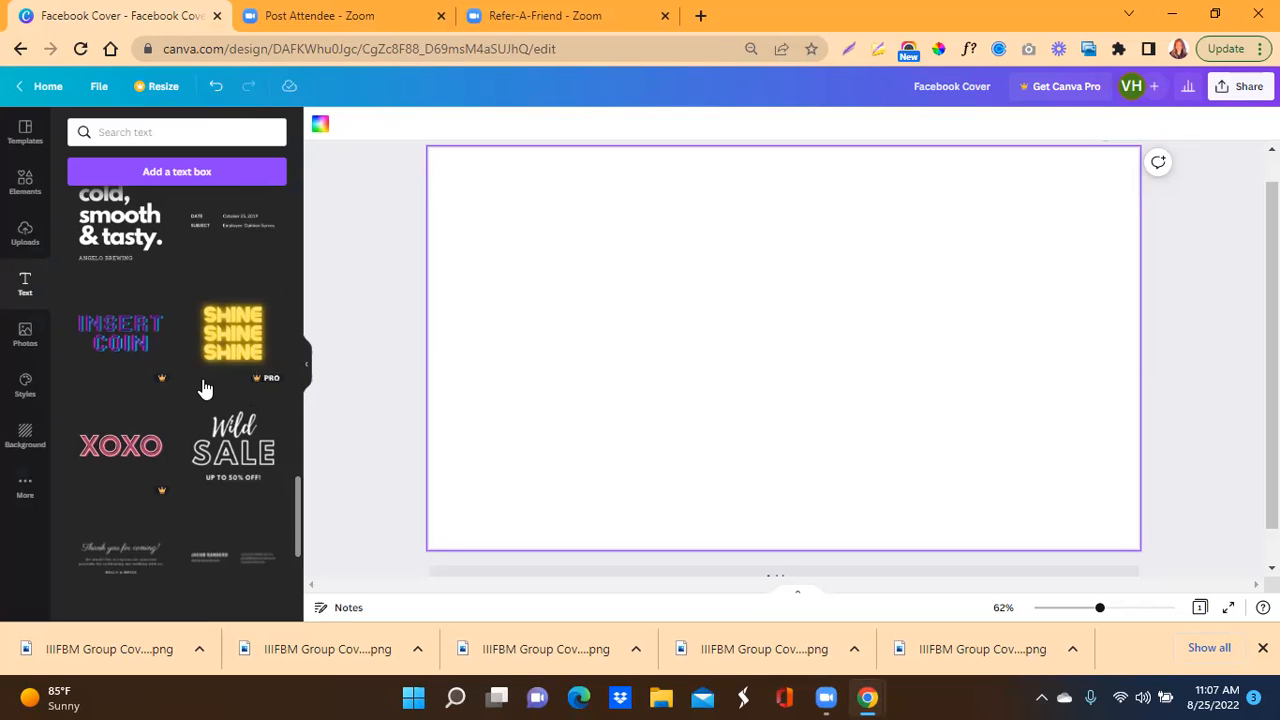
scroll(207, 387, up, 2)
scroll(207, 387, up, 2)
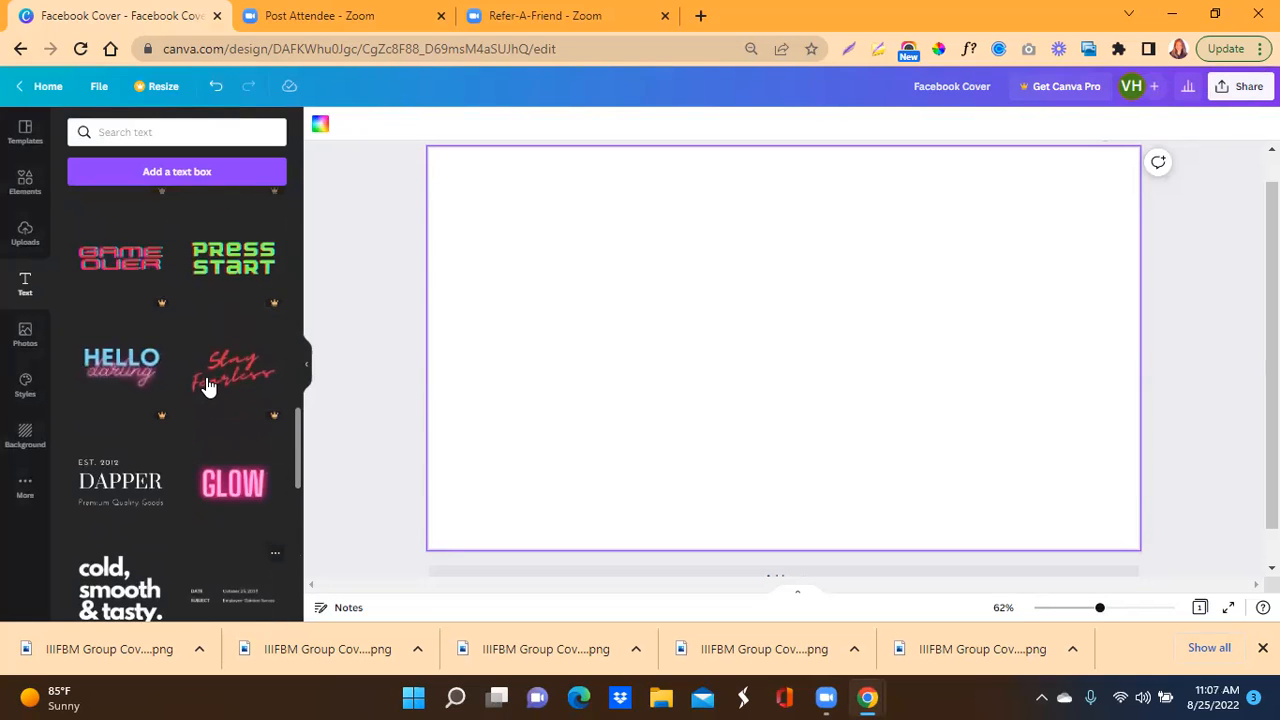
scroll(207, 387, up, 2)
scroll(207, 387, down, 2)
scroll(207, 387, down, 2)
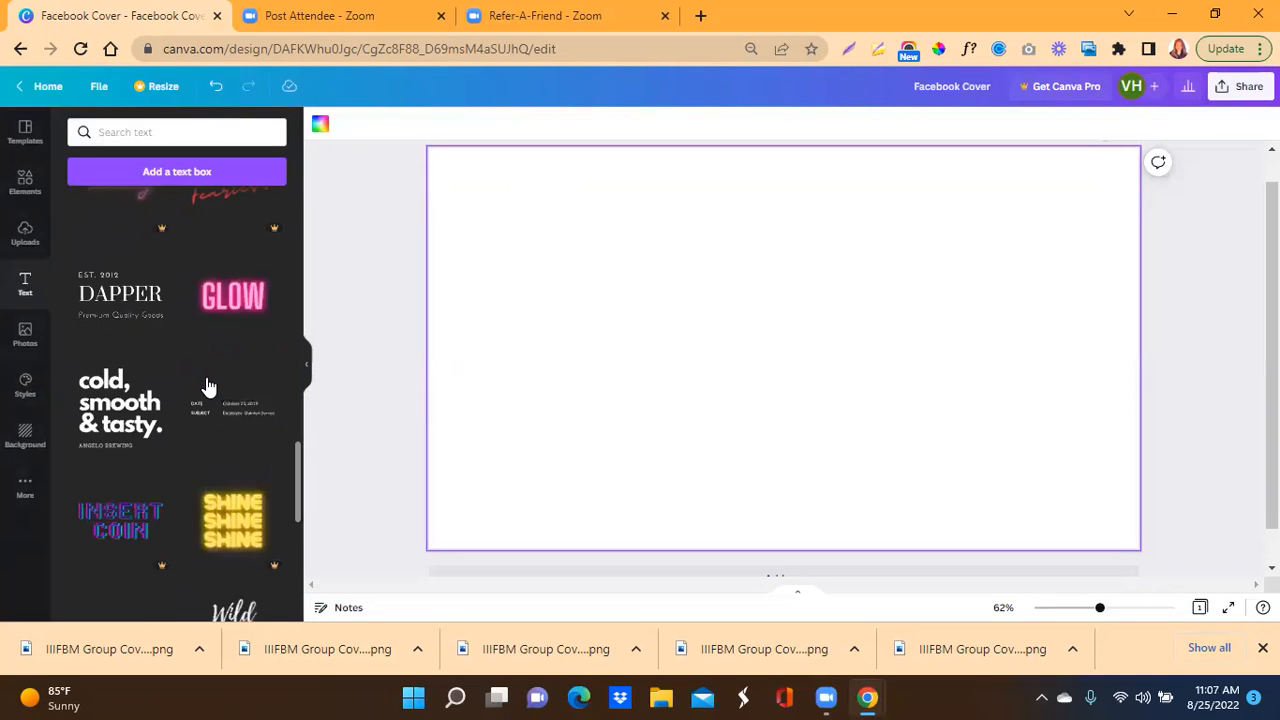
click(118, 300)
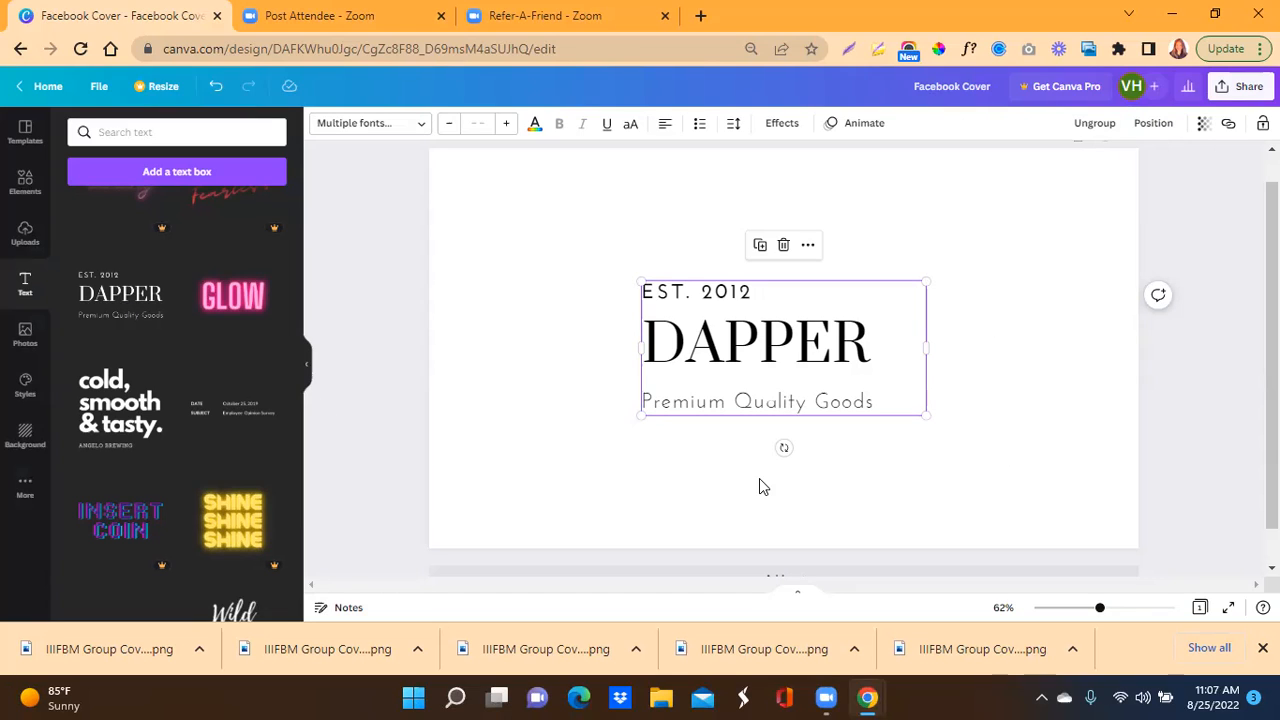
Step: Enlarge the "DAPPER" text group from its lower-right and upper-left corners until it spans most of the cover's width
drag(925, 416, 1005, 499)
drag(1005, 499, 1077, 565)
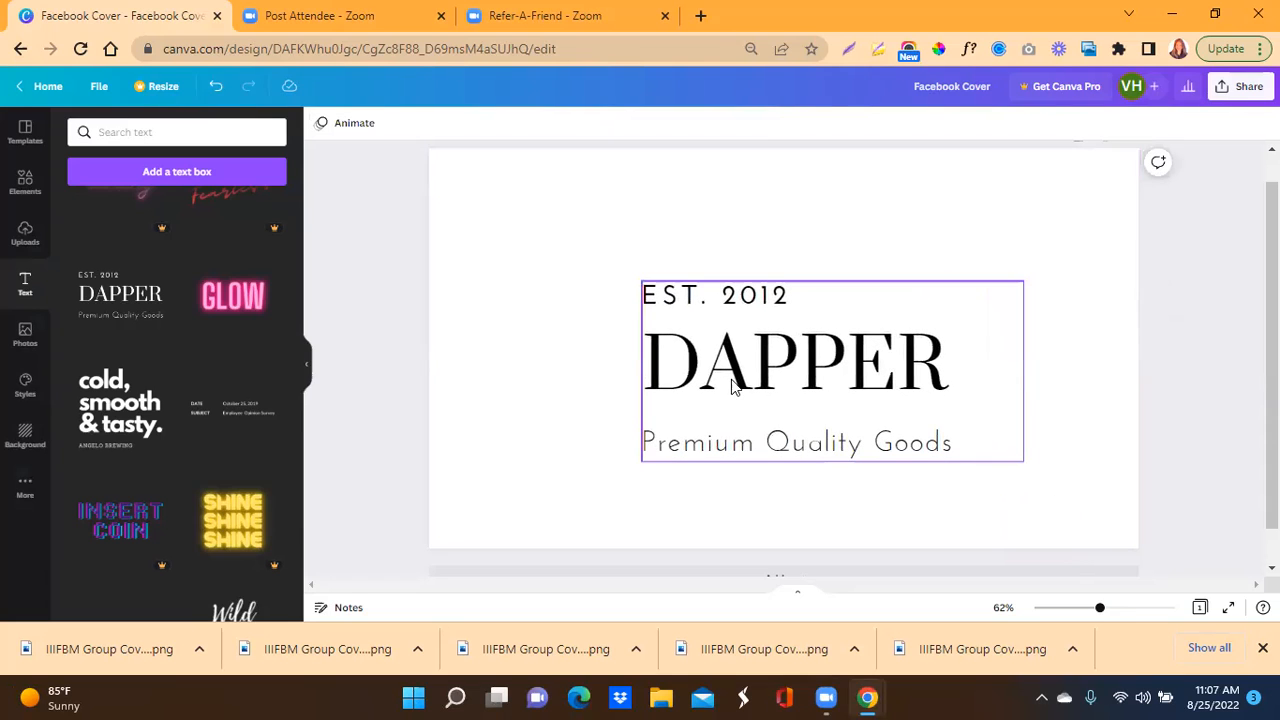
click(648, 298)
drag(637, 285, 509, 197)
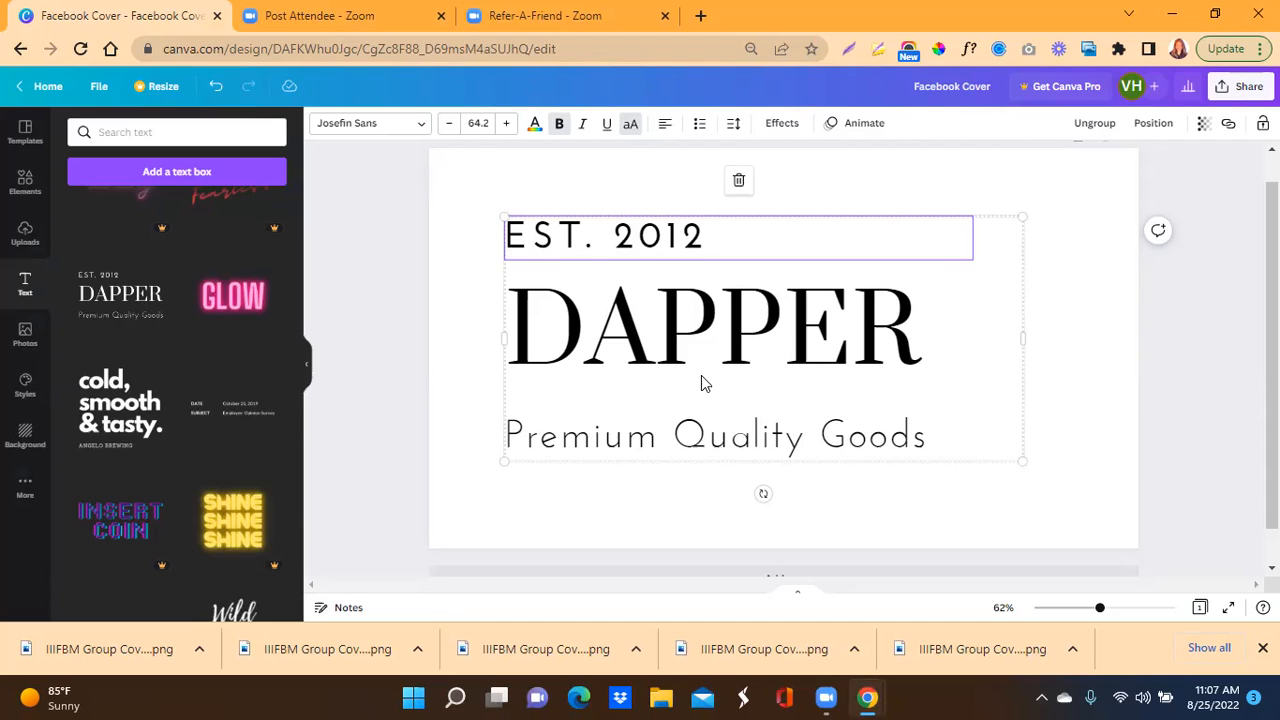
Step: Replace the first letter of the word "DAPPER" so that the large text line reads "WAPPER"
click(730, 342)
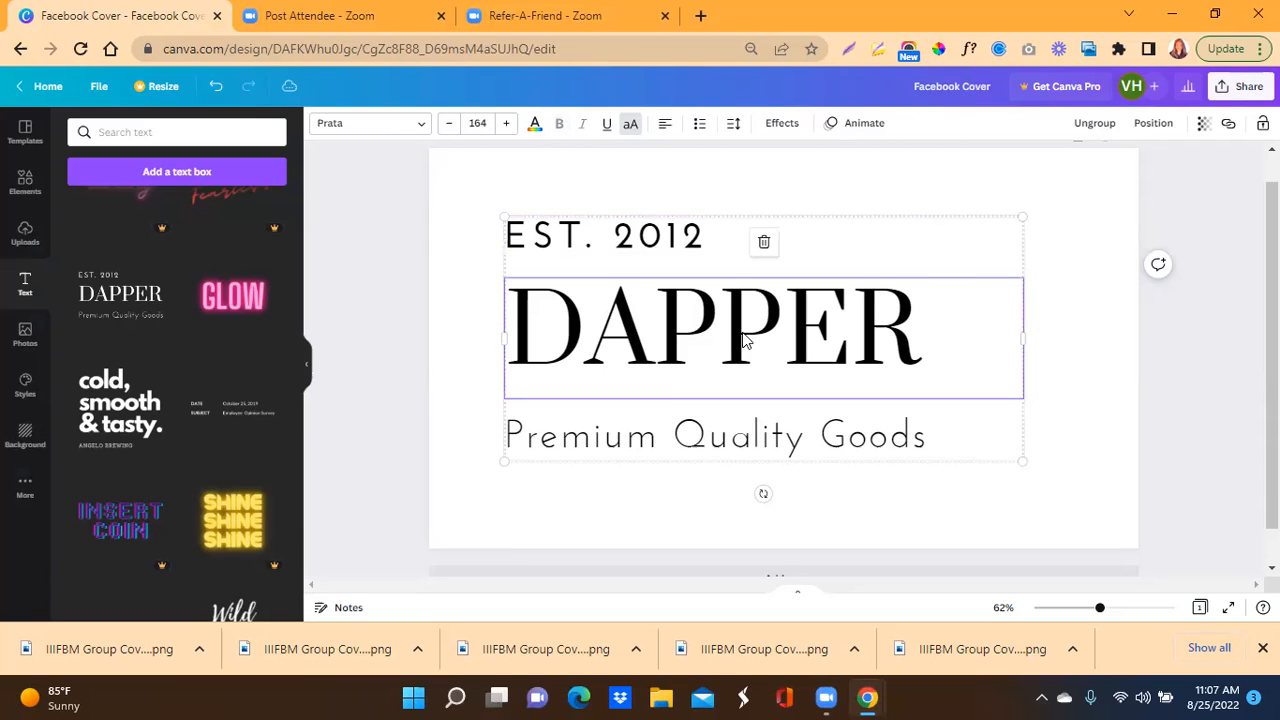
double_click(743, 340)
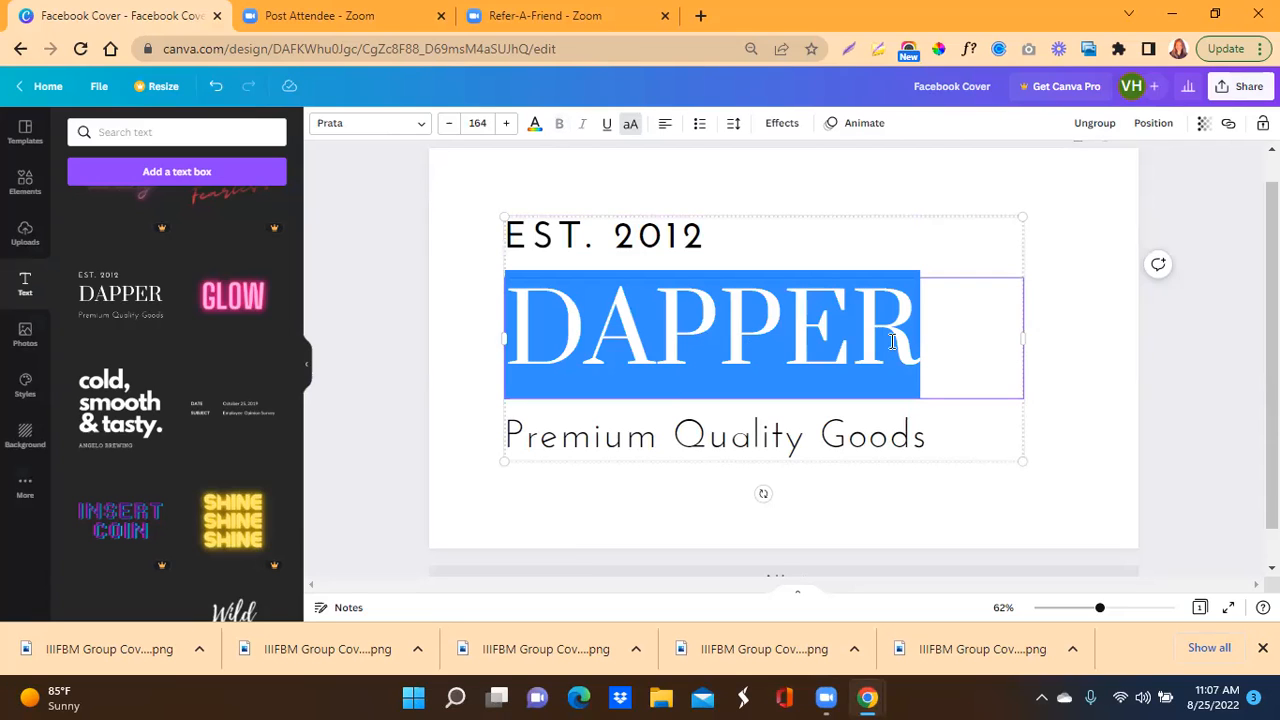
click(601, 335)
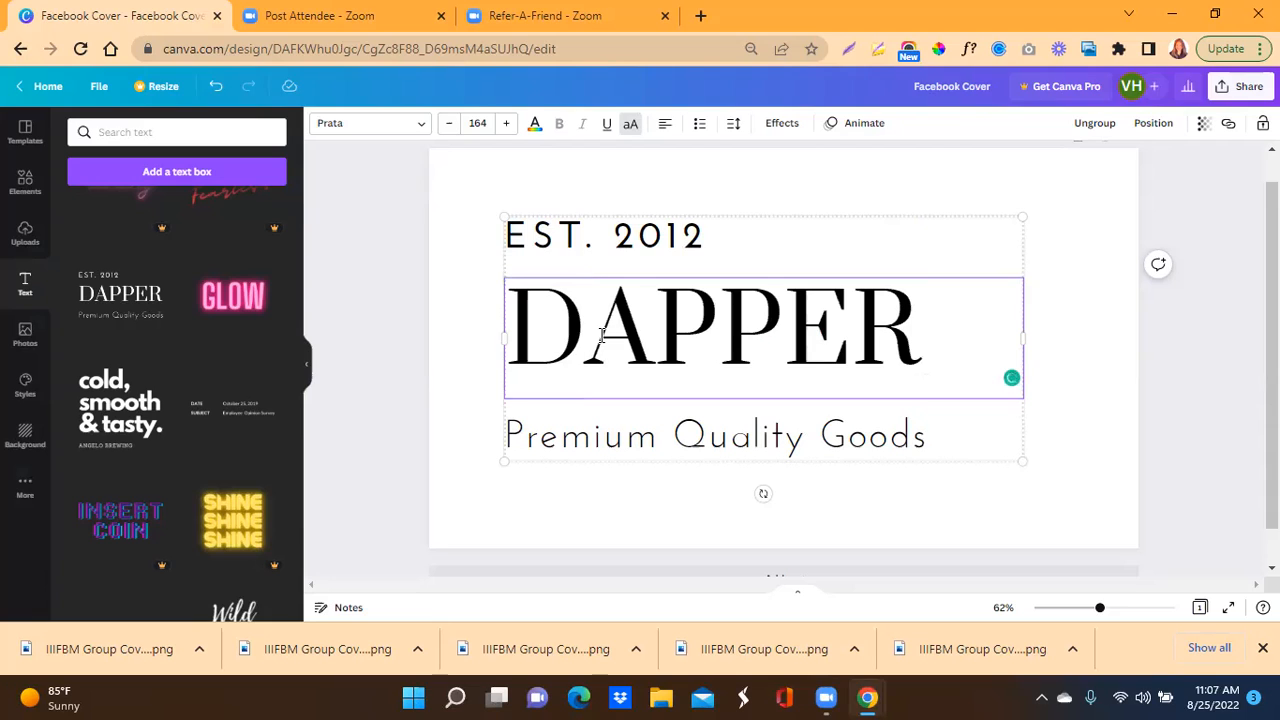
key(BackSpace)
text(W)
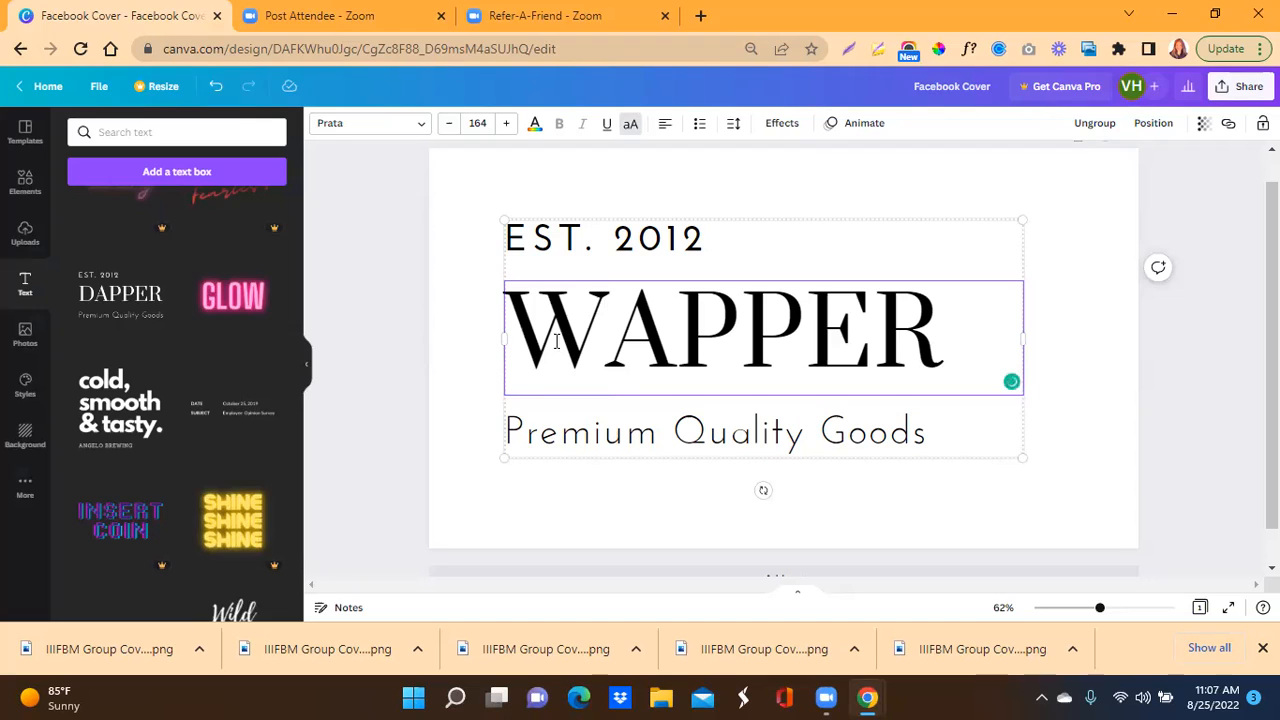
Step: Change the font of the "WAPPER" line to Glacial Indifference
click(379, 131)
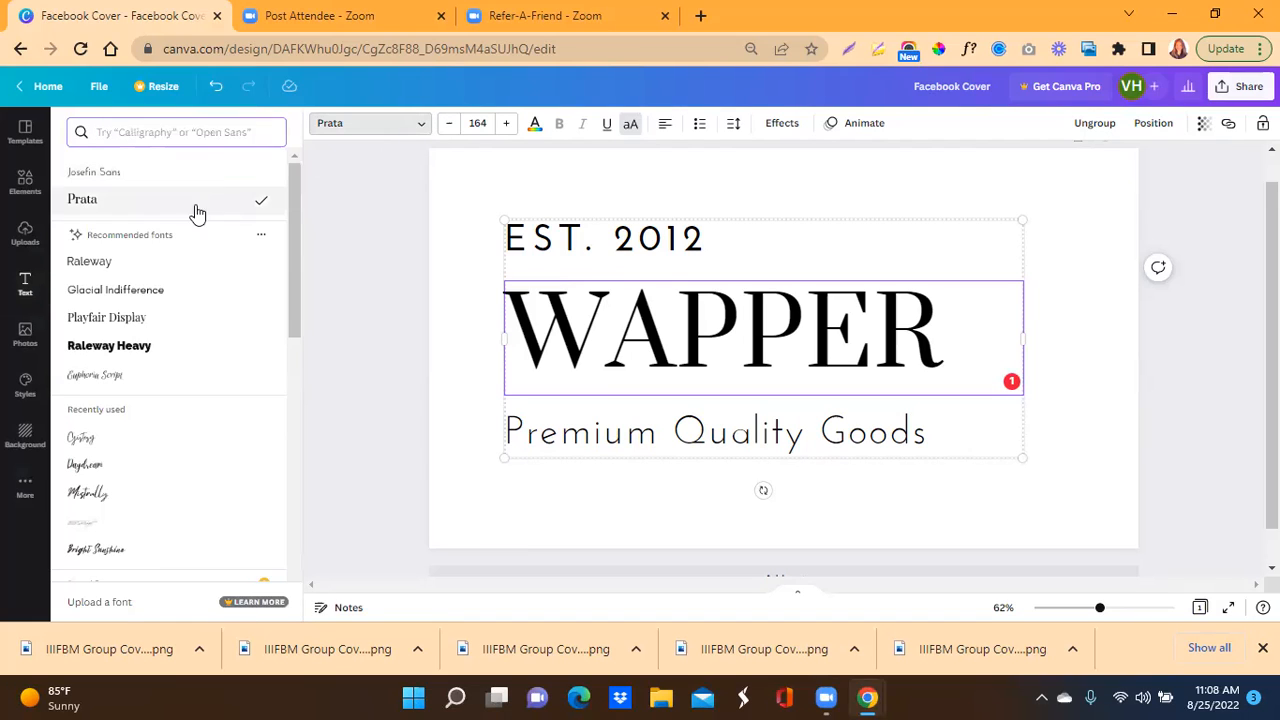
click(130, 296)
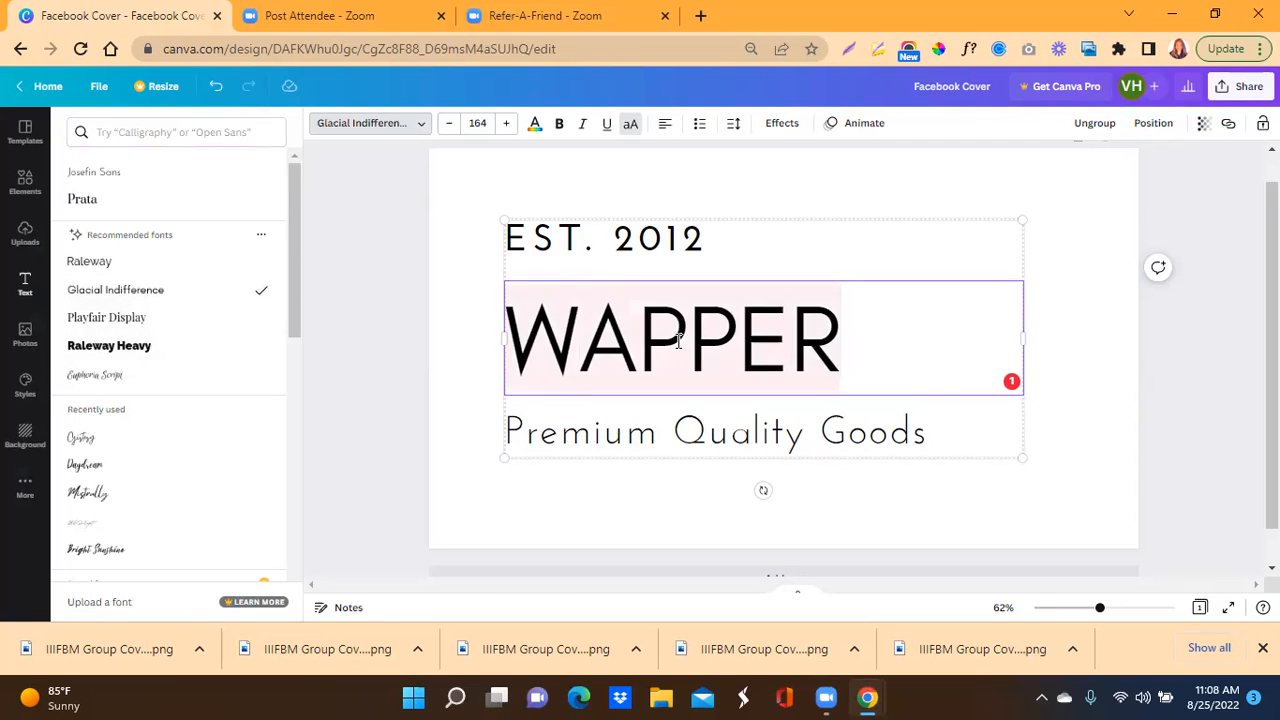
mouse_move(678, 342)
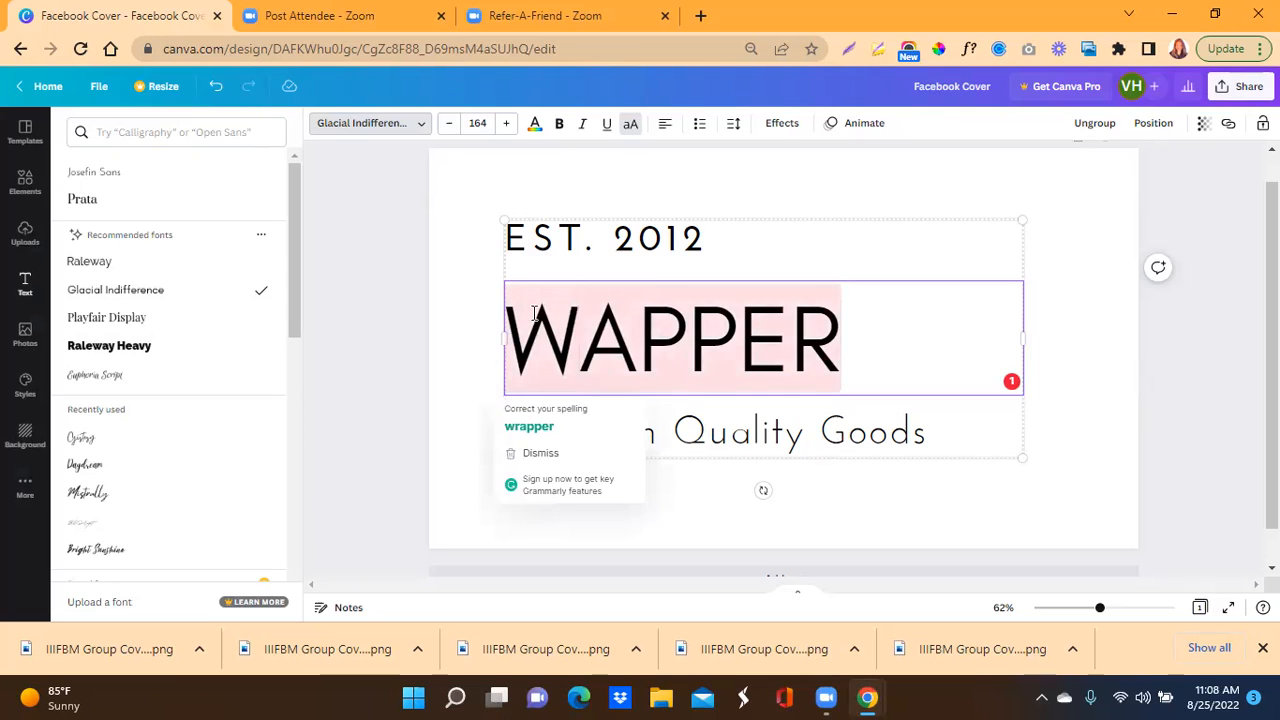
Step: Clear the text of the "EST. 2012" line above "WAPPER" and undo that removal
click(727, 250)
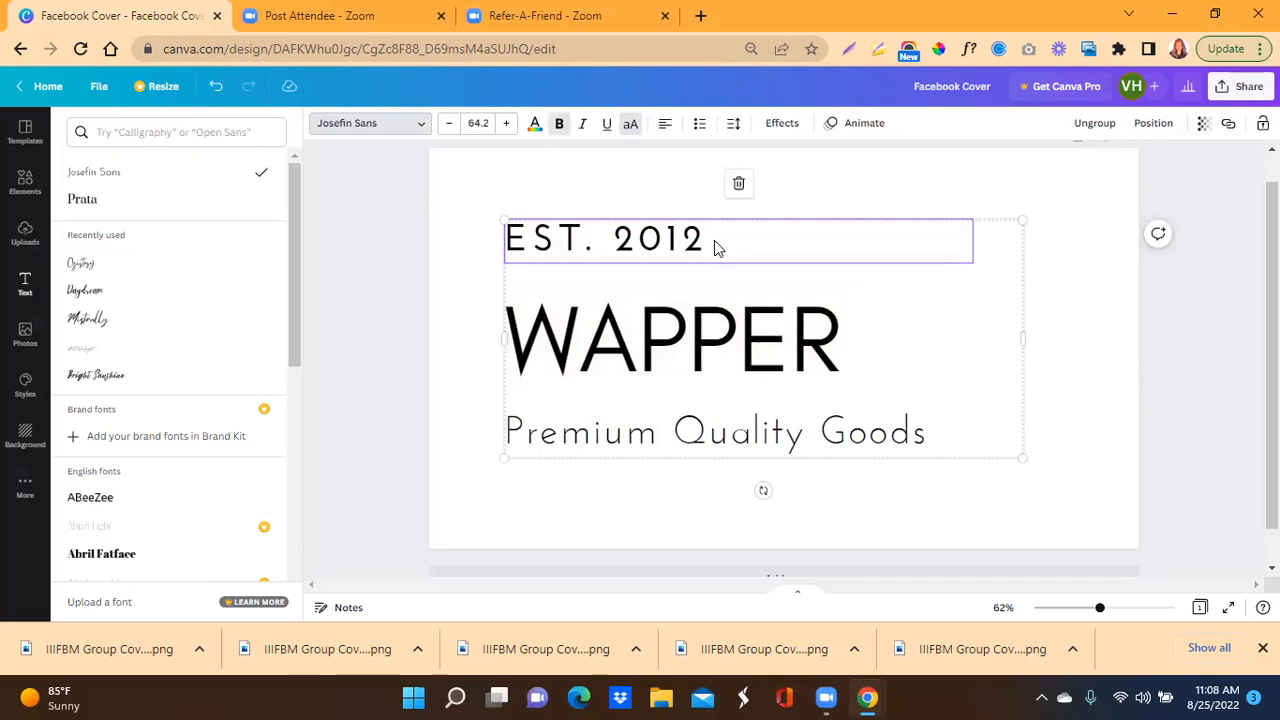
double_click(714, 244)
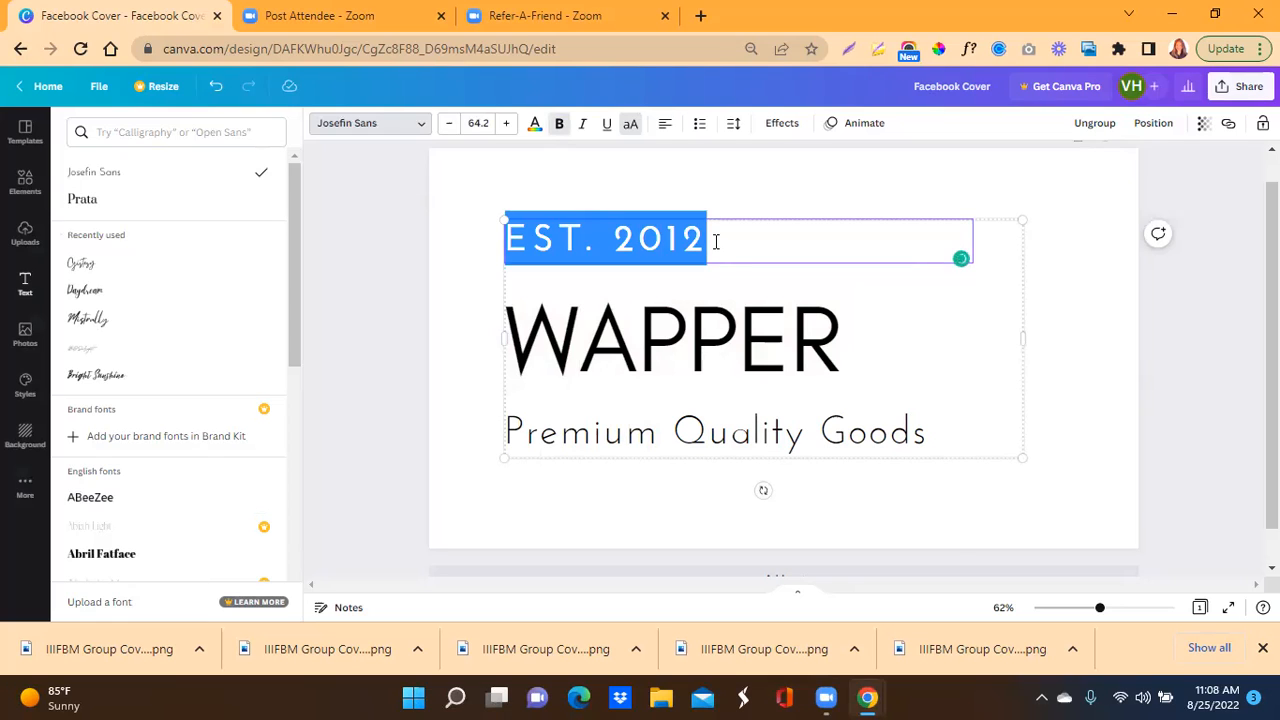
key(BackSpace)
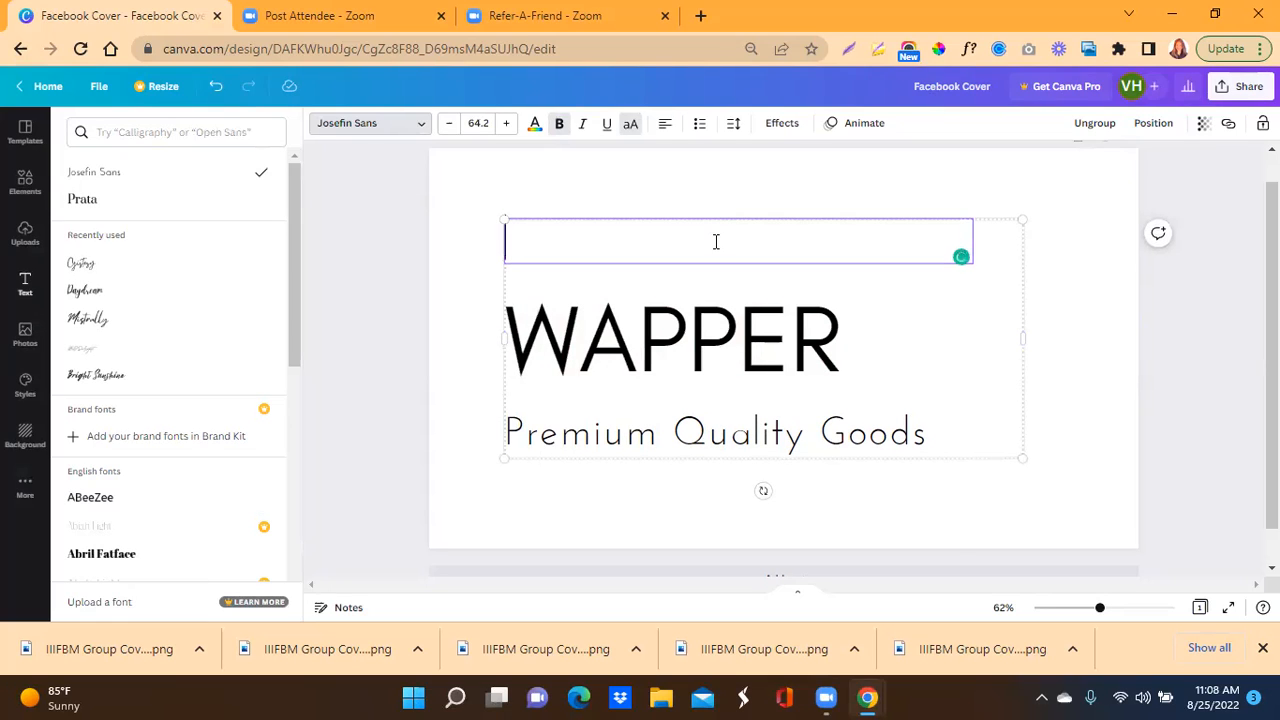
click(880, 356)
click(880, 354)
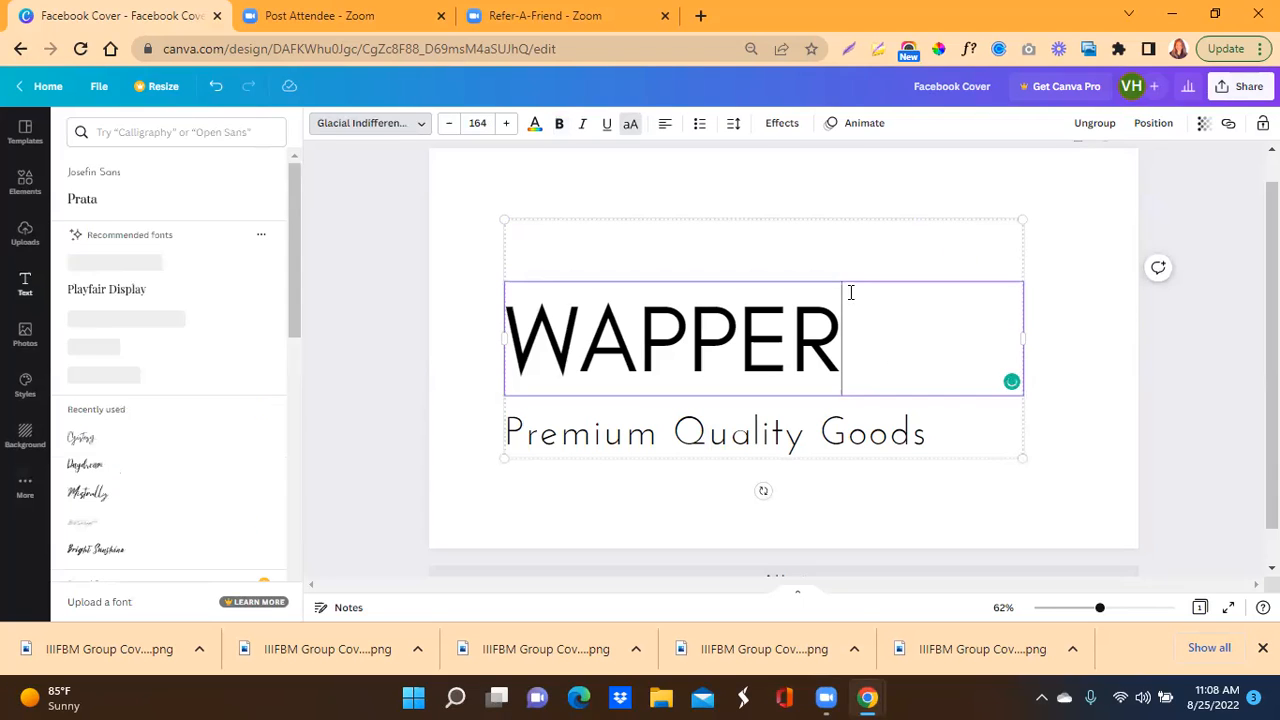
click(834, 257)
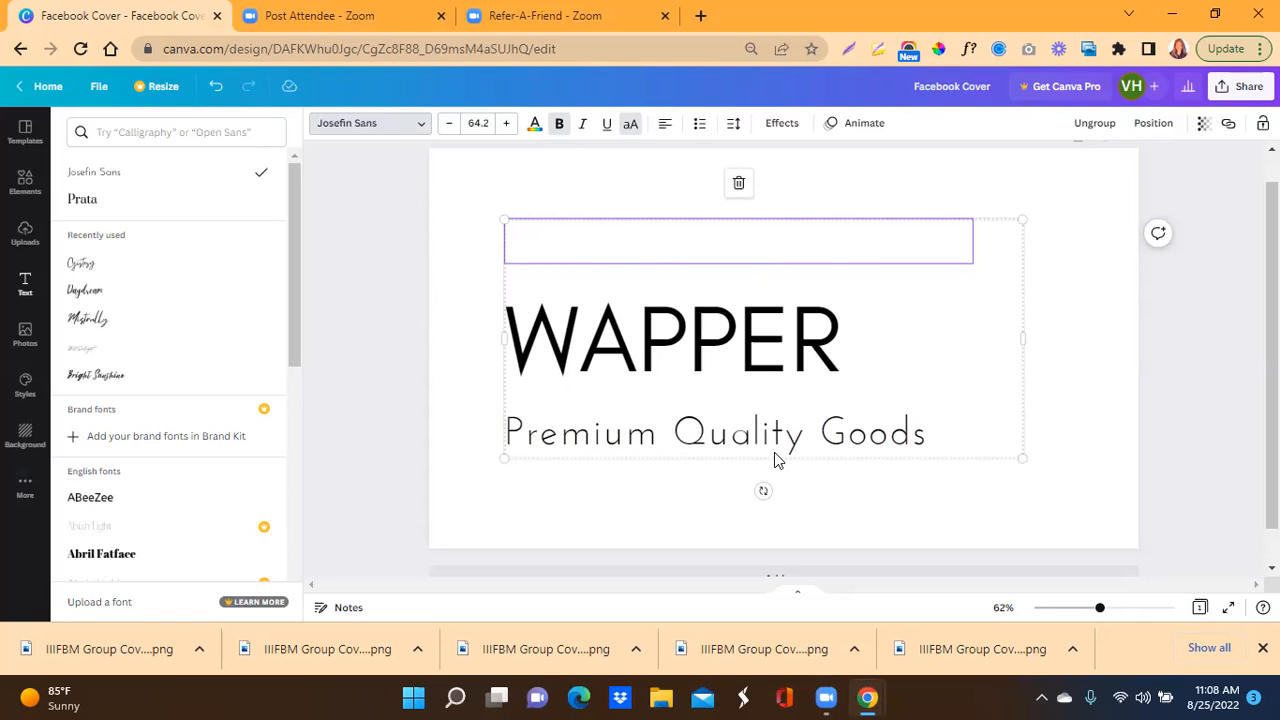
click(216, 90)
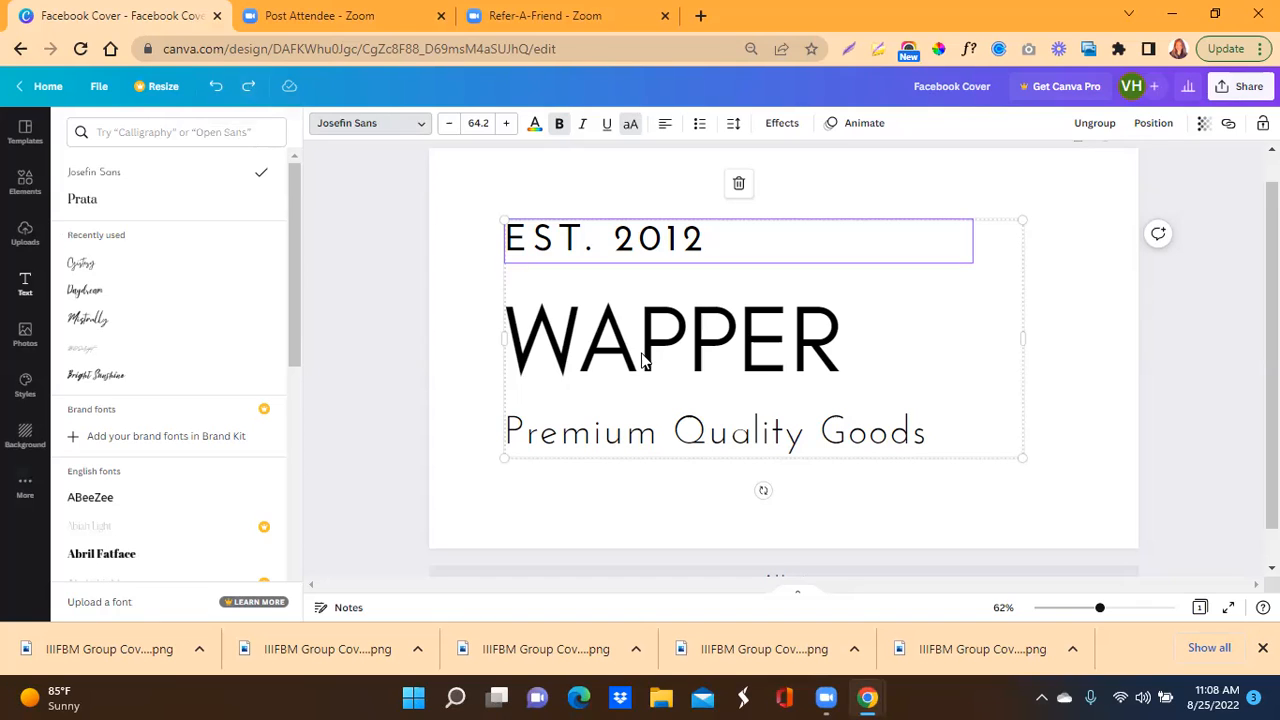
Step: Delete the "WAPPER" line and the rest of its text group from the cover
click(896, 300)
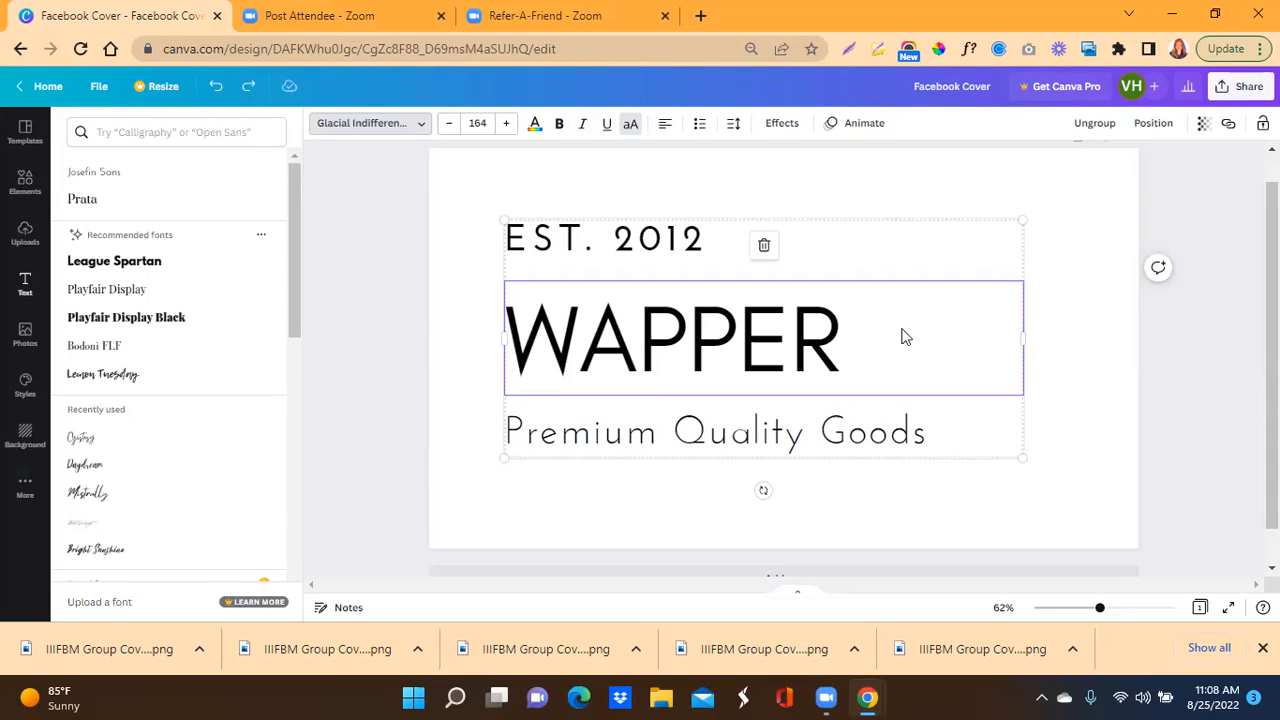
click(763, 250)
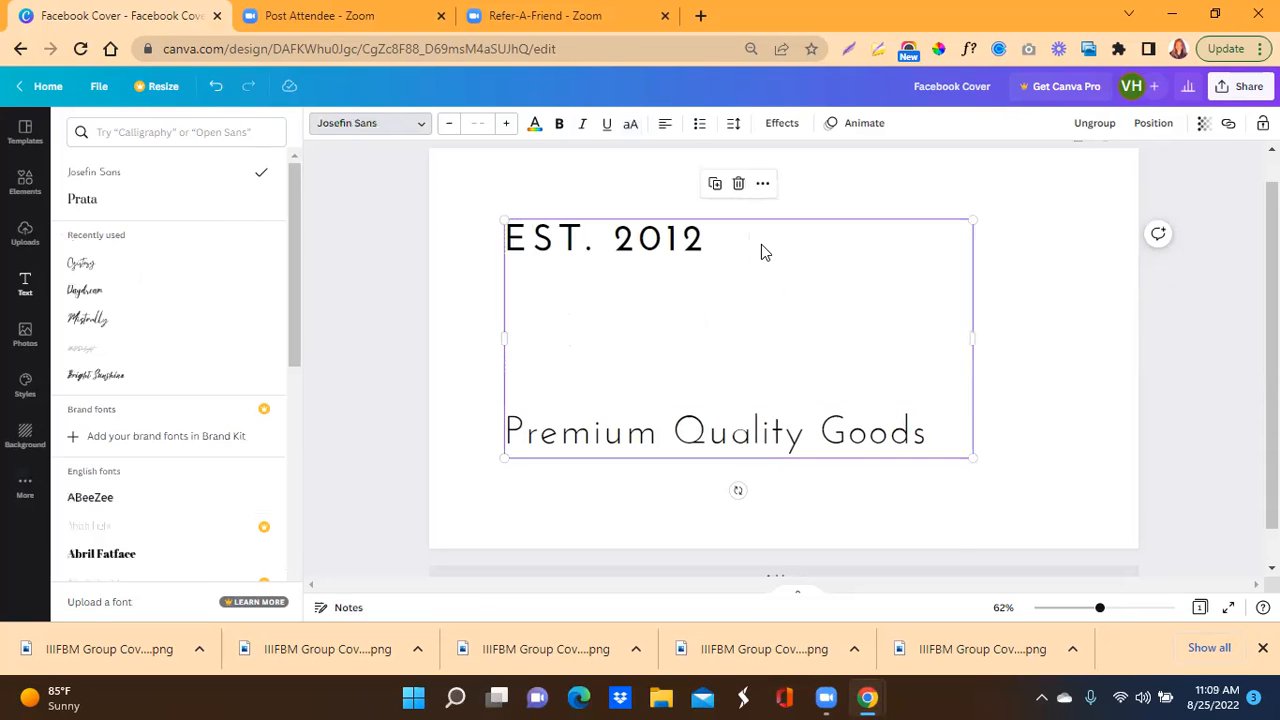
click(738, 184)
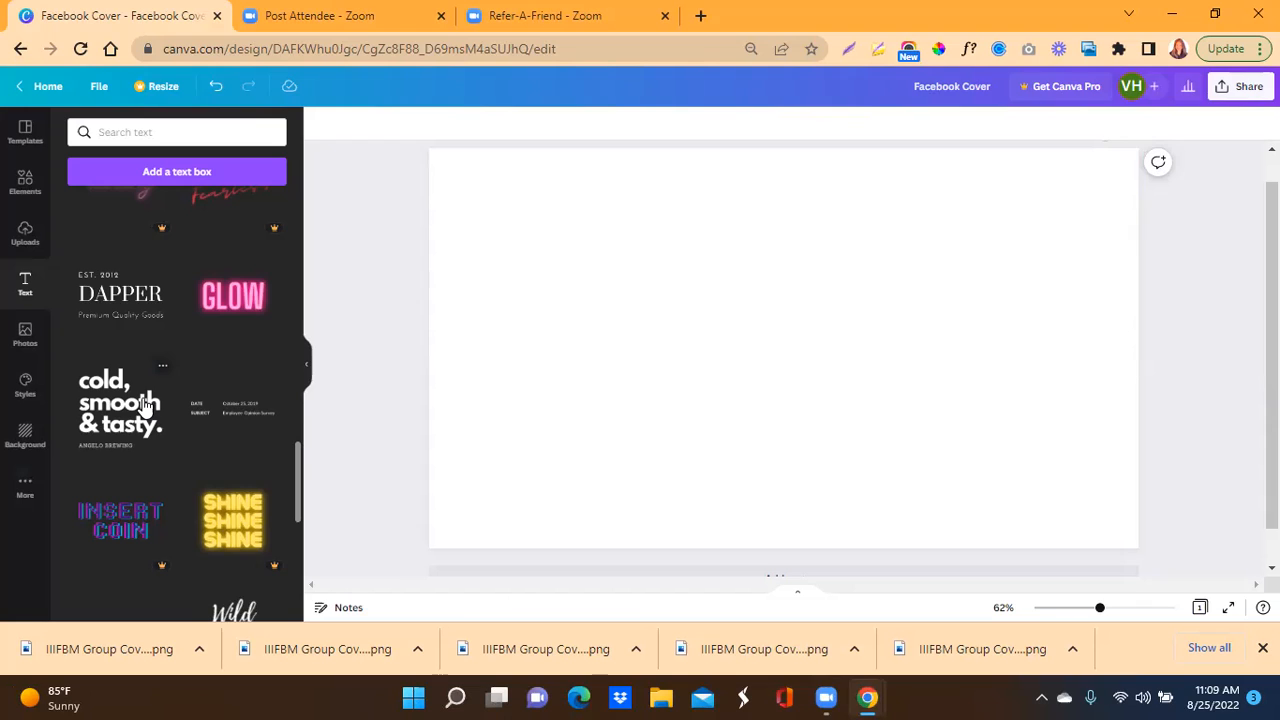
Step: Look through the remaining font combinations and return to the default heading, subheading and body text styles
scroll(145, 405, down, 3)
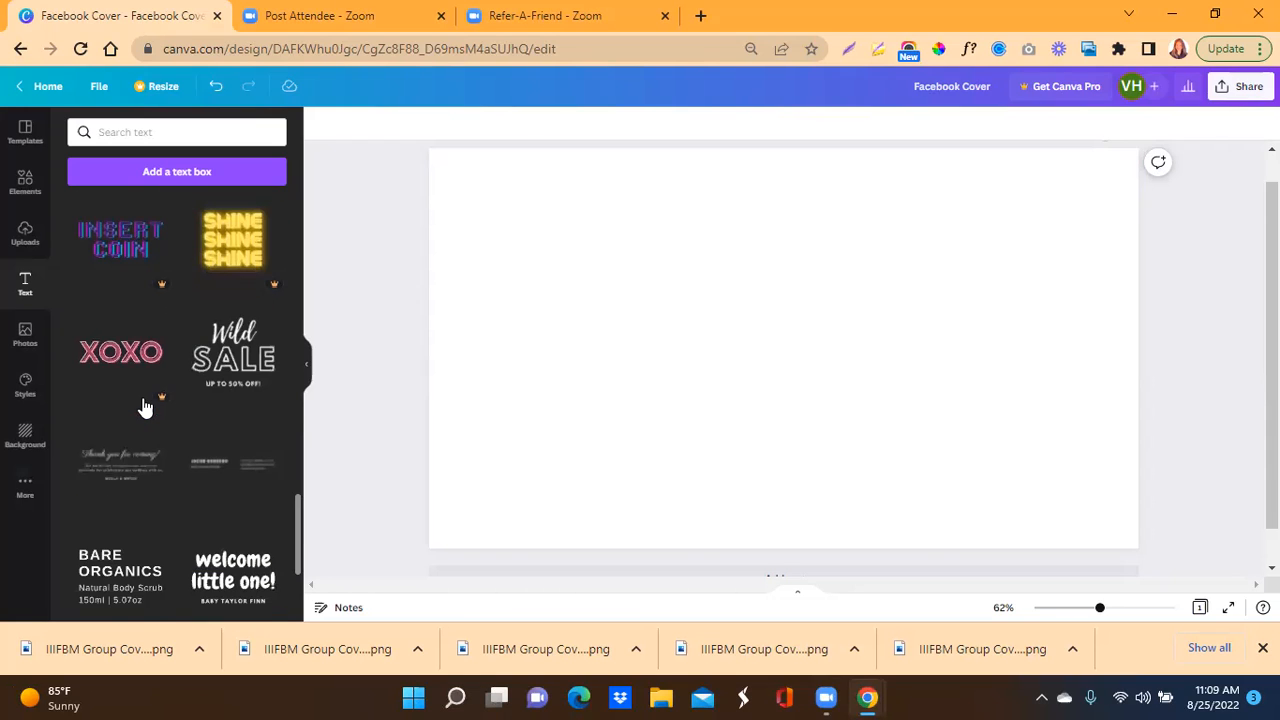
scroll(145, 405, down, 3)
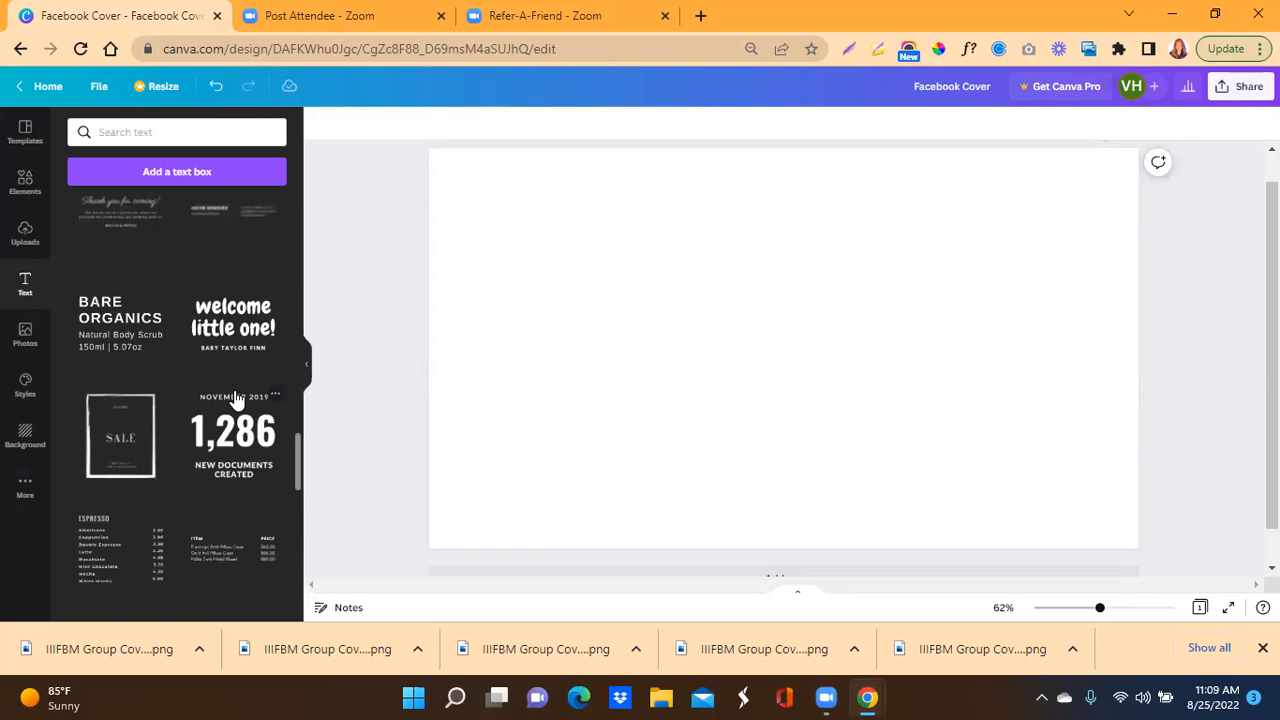
scroll(233, 398, up, 2)
scroll(238, 395, down, 4)
scroll(238, 395, up, 2)
scroll(238, 395, down, 2)
scroll(238, 395, down, 3)
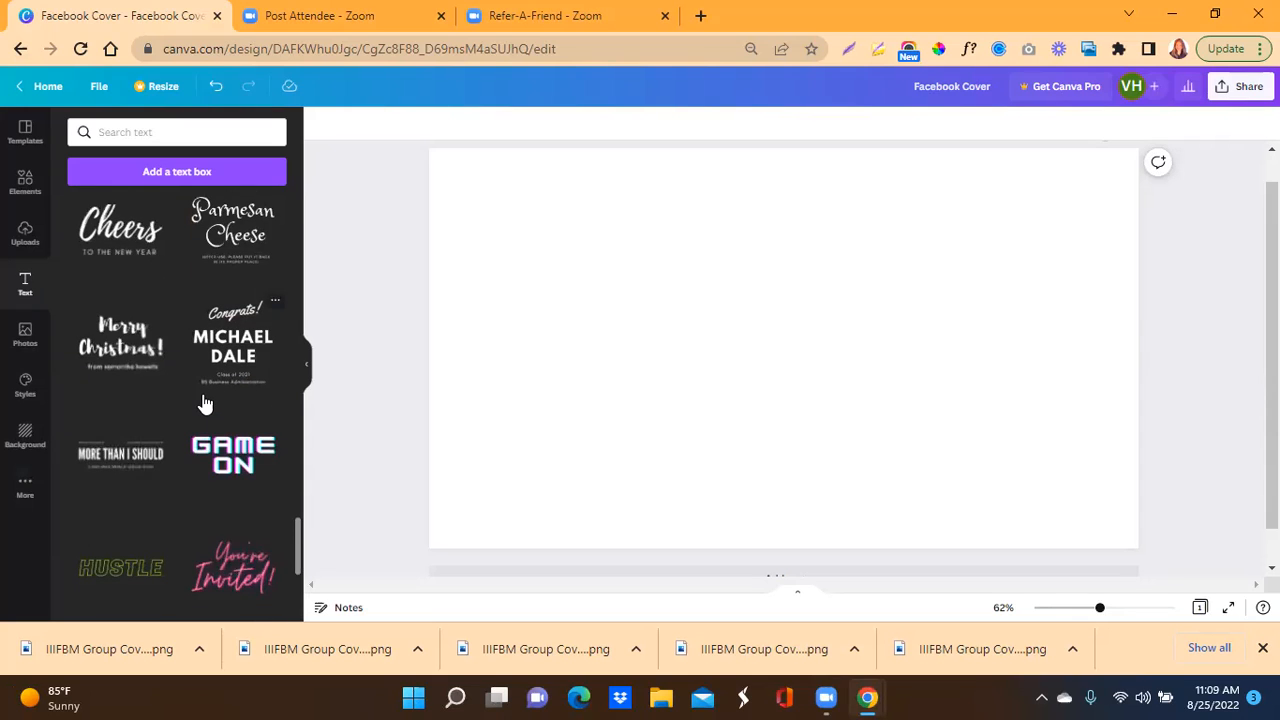
scroll(204, 403, up, 1)
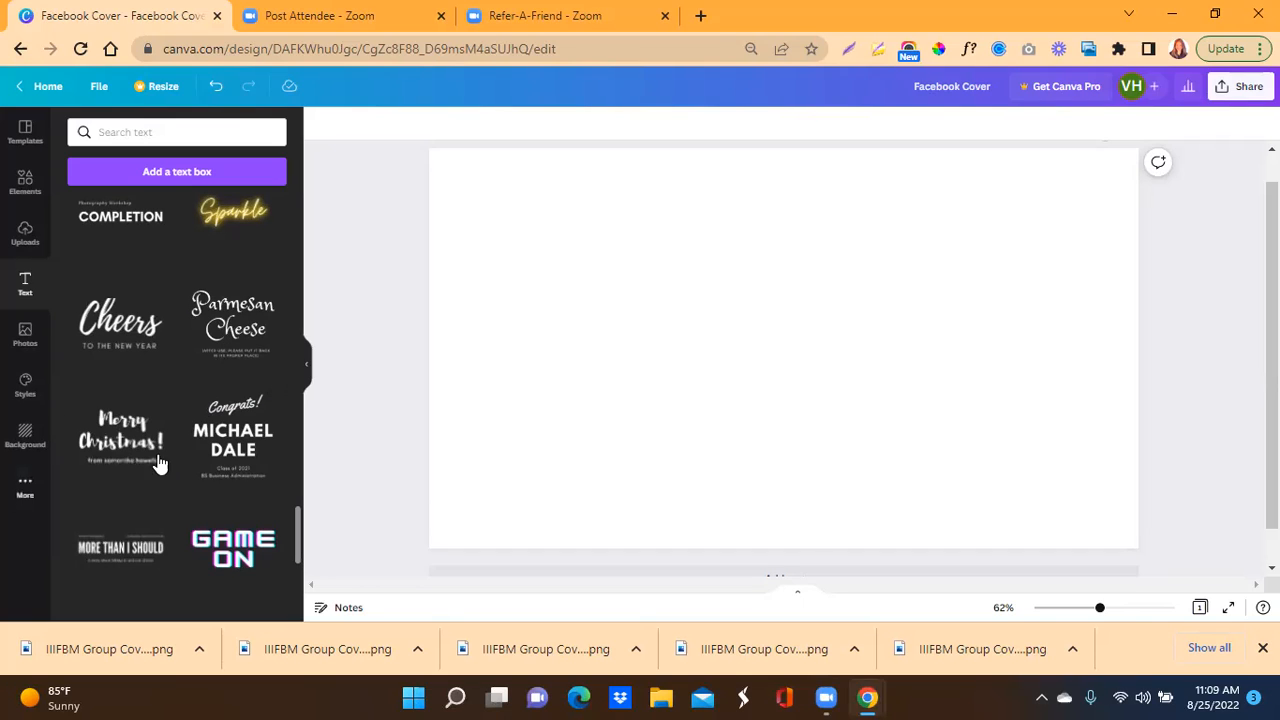
scroll(190, 400, up, 10)
scroll(193, 395, up, 10)
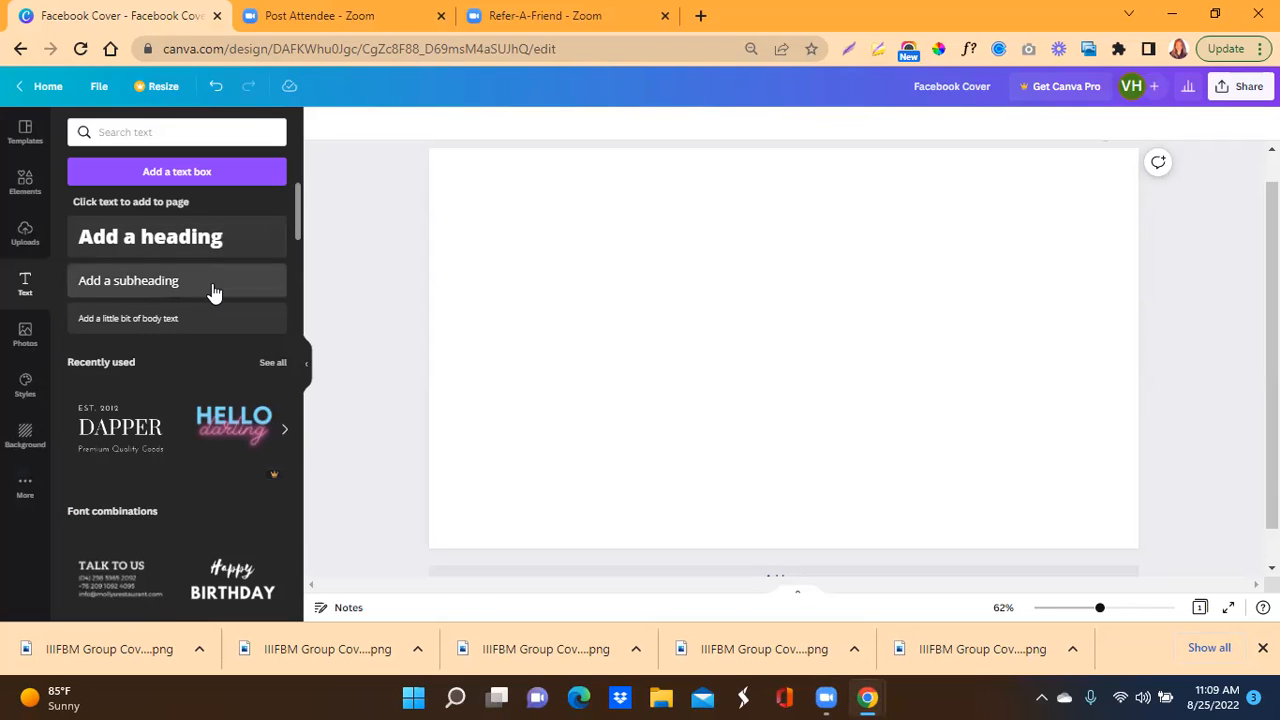
Step: Add a heading to the blank cover and replace its placeholder text with "Welcome to"
click(251, 243)
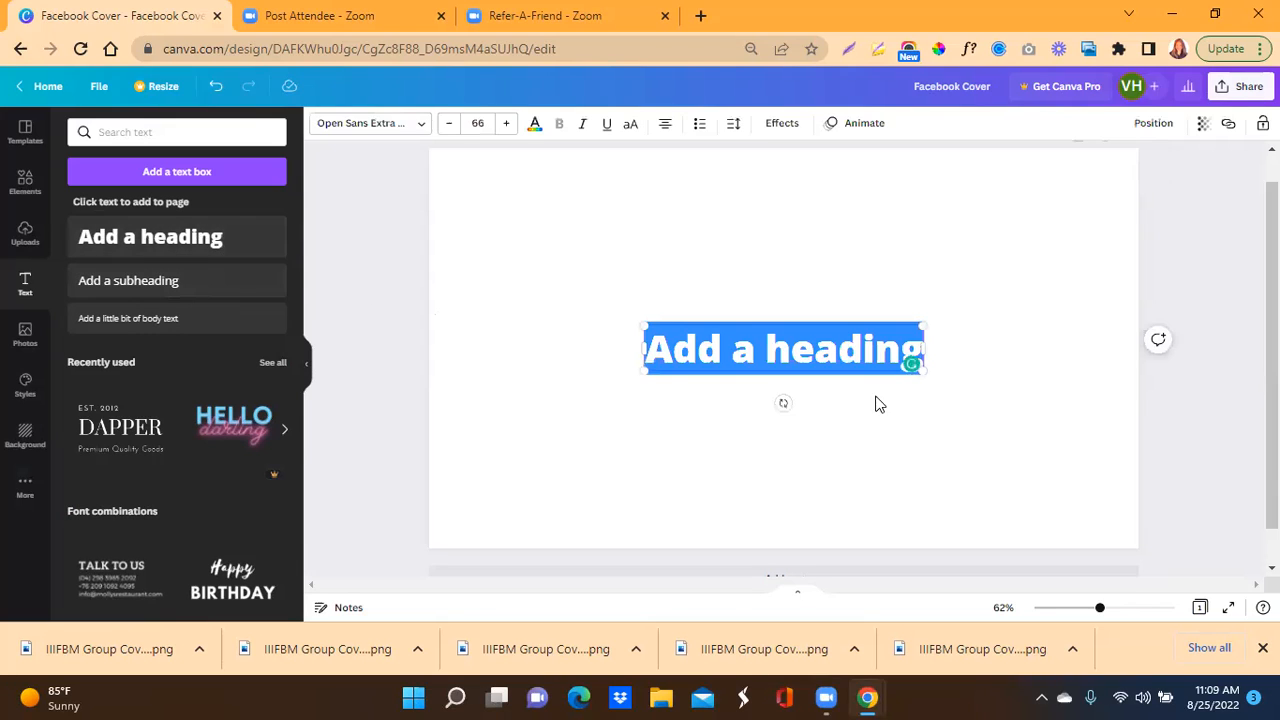
drag(769, 355, 774, 396)
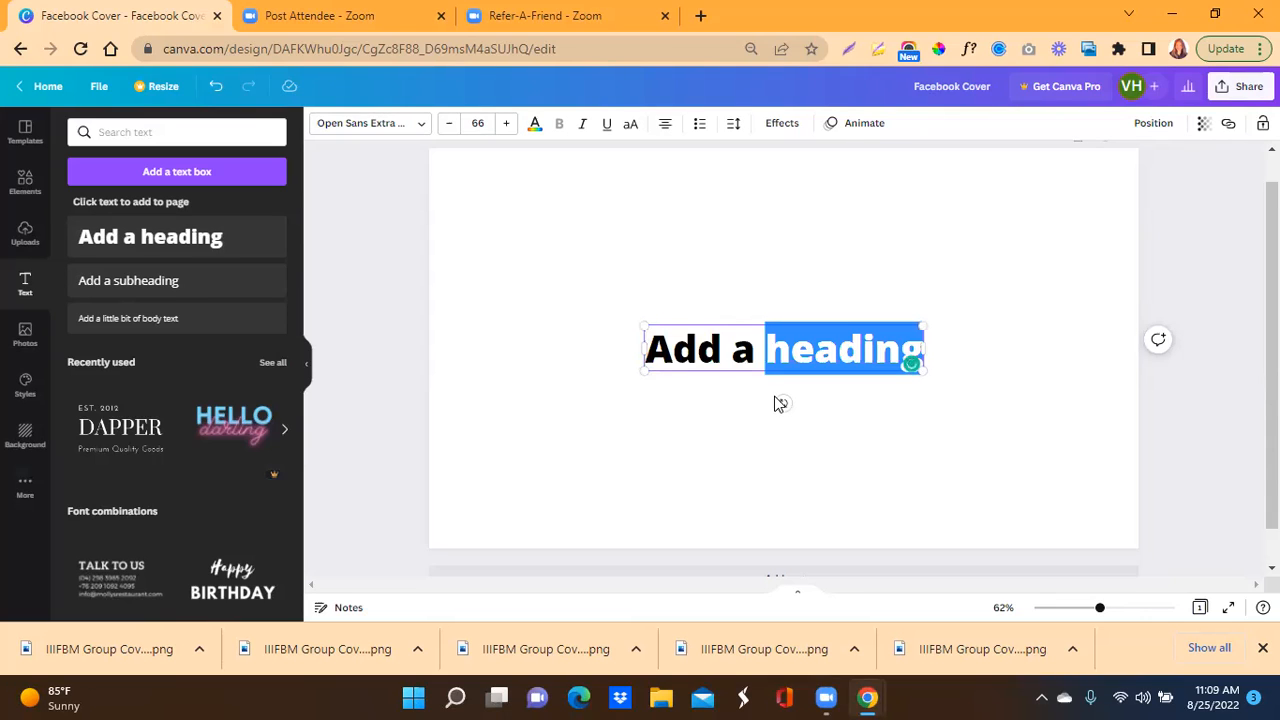
click(716, 346)
key(ctrl+a)
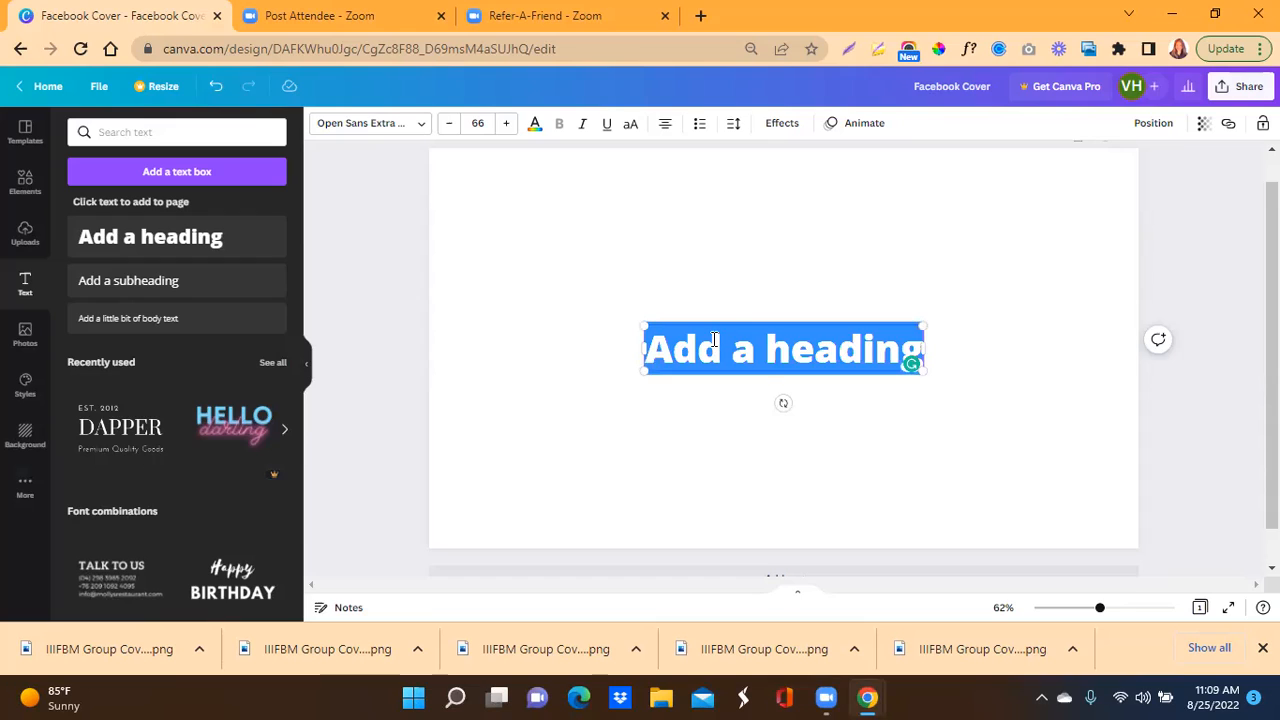
text(wel)
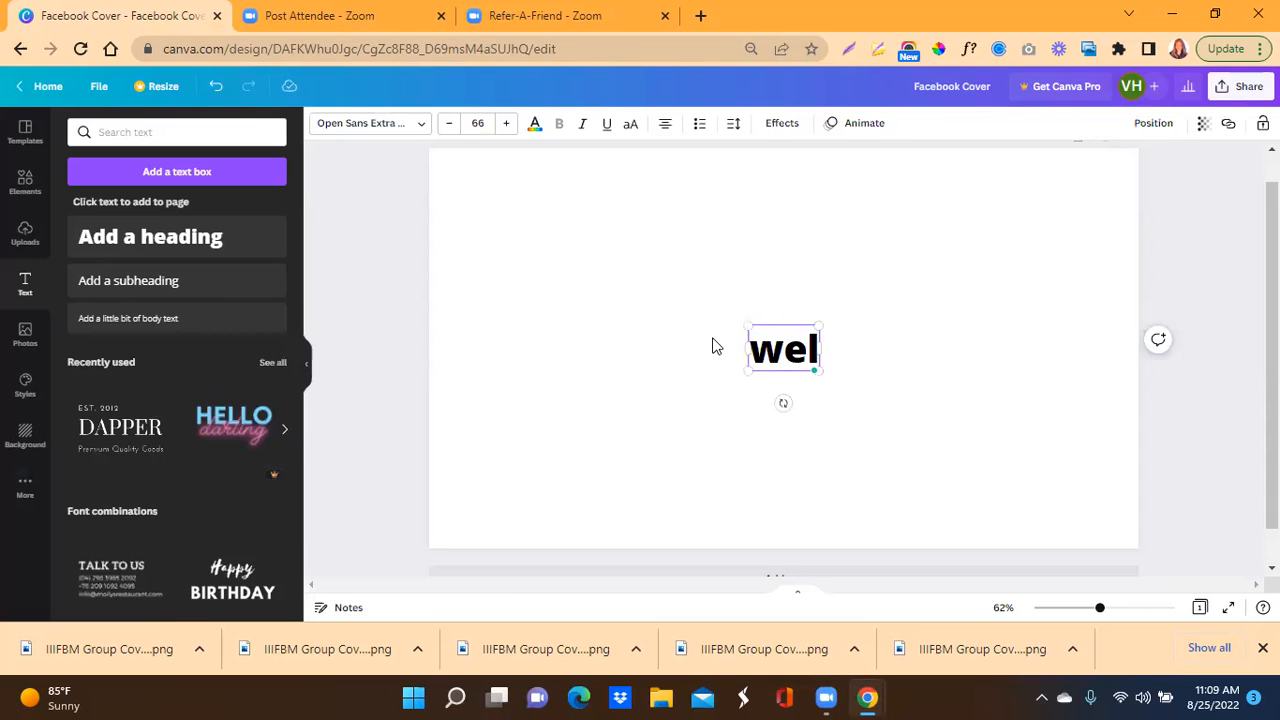
key(BackSpace)
key(BackSpace)
key(BackSpace)
text(Welcome to)
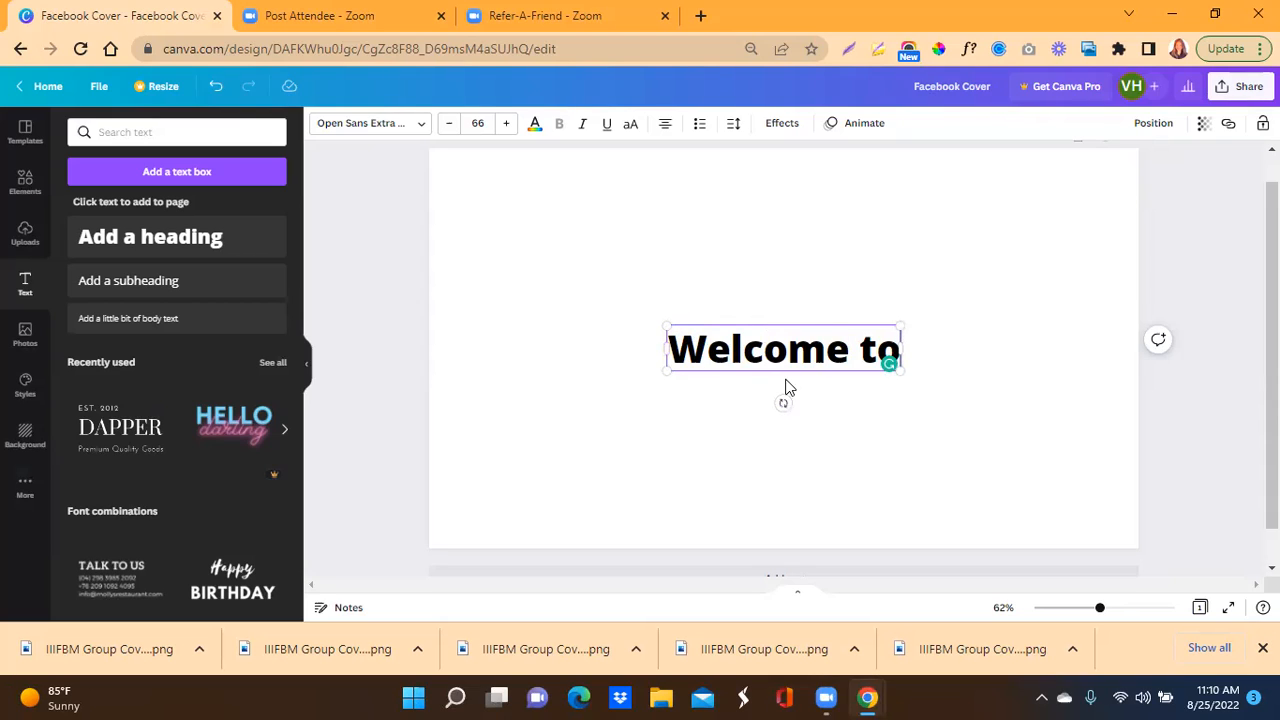
click(931, 380)
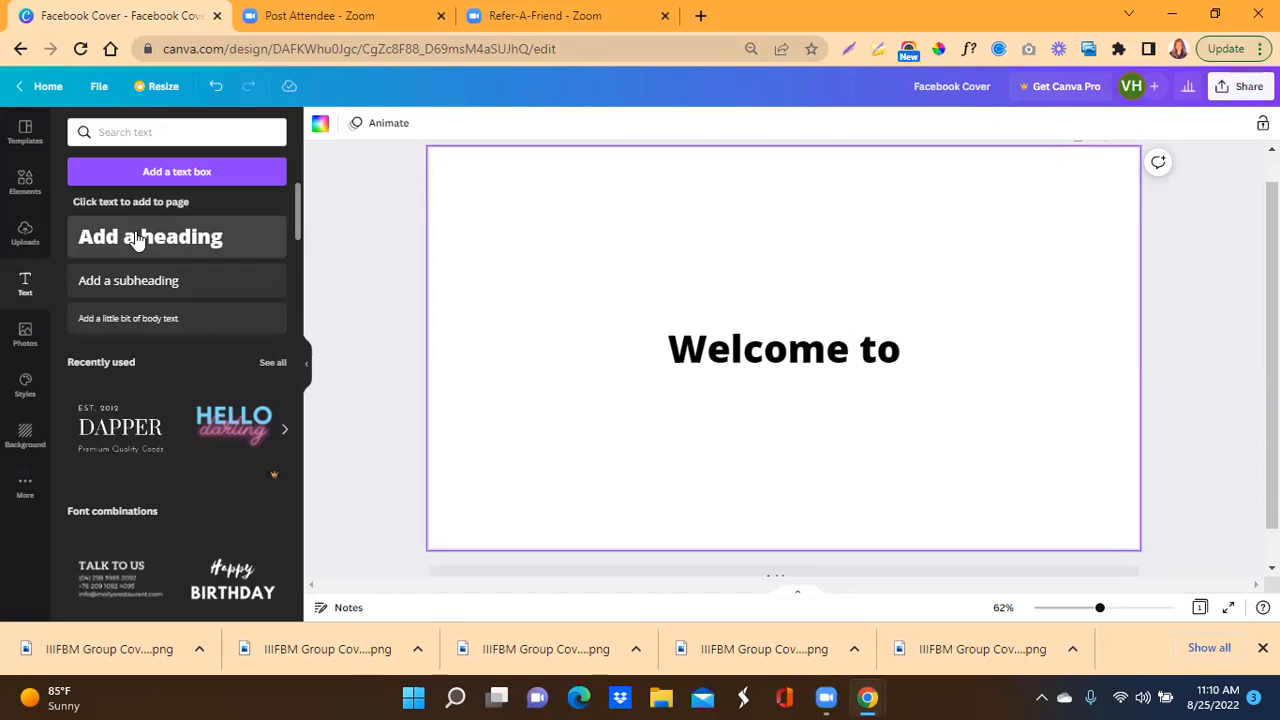
Step: Add a second heading to the cover and place it centred just below "Welcome to"
click(137, 240)
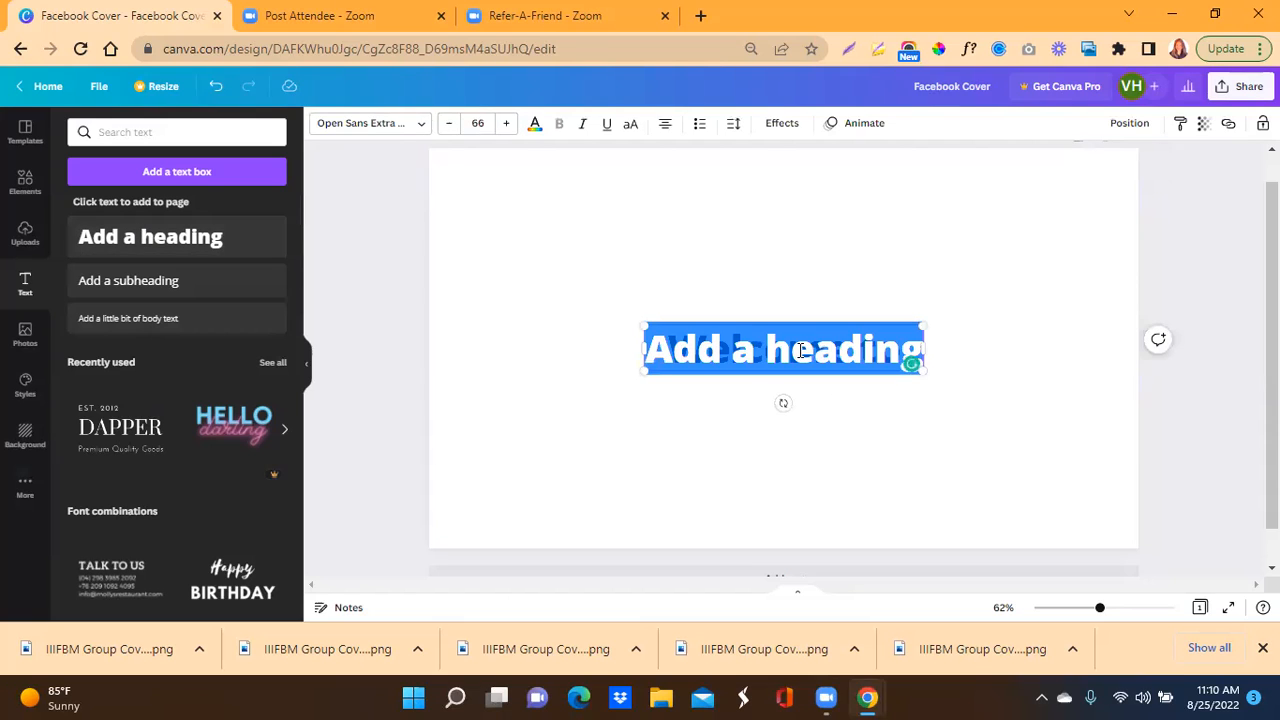
drag(800, 351, 791, 433)
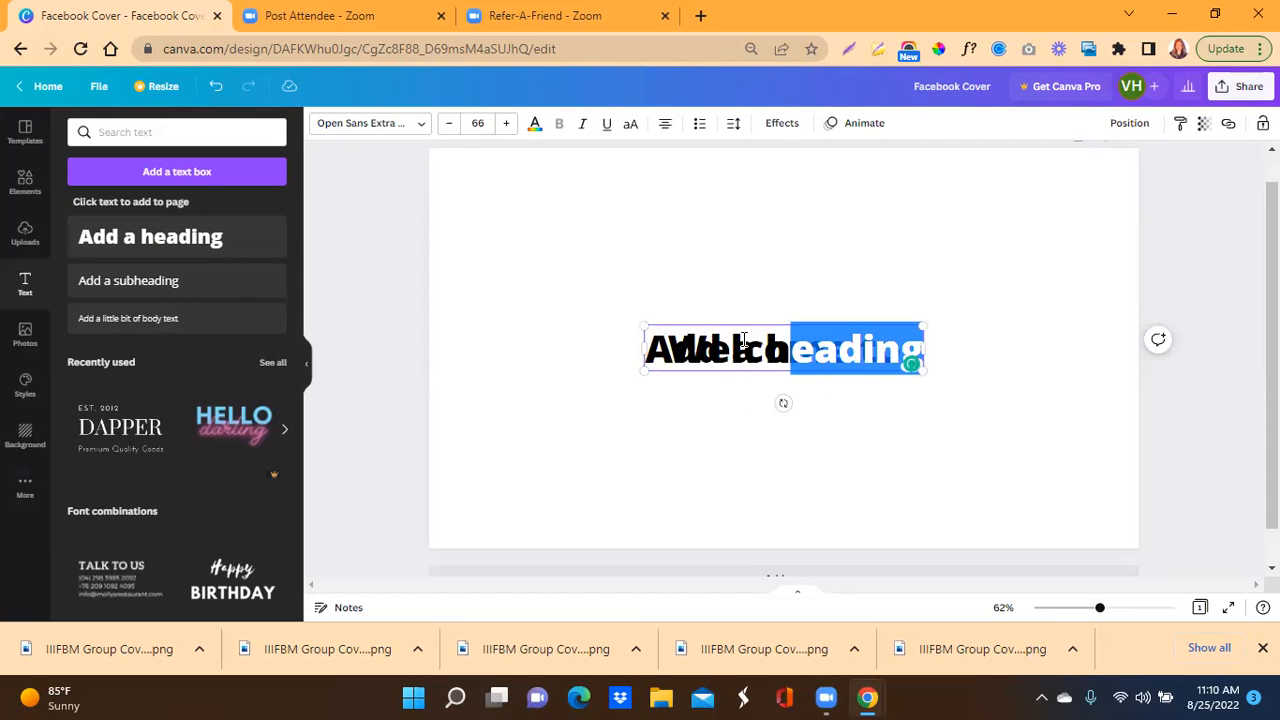
click(805, 252)
drag(780, 357, 777, 420)
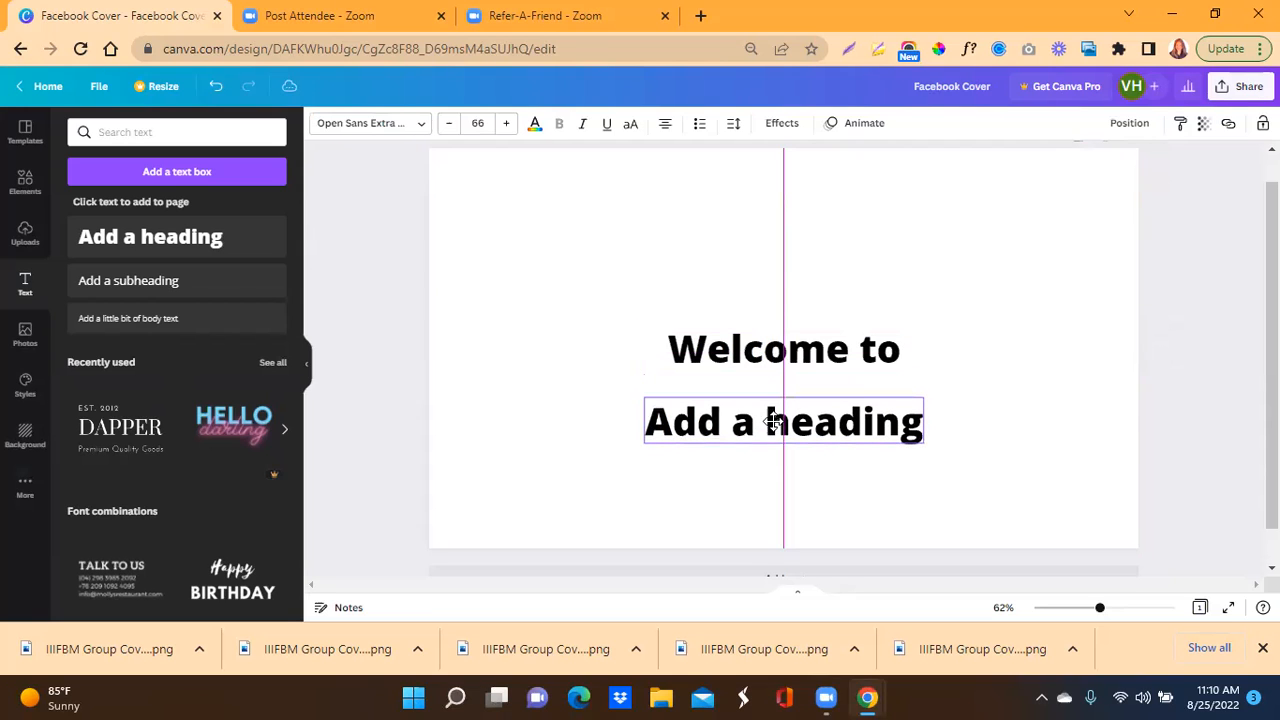
Step: Change the font of the "Welcome to" heading to Glacial Indifference
click(718, 357)
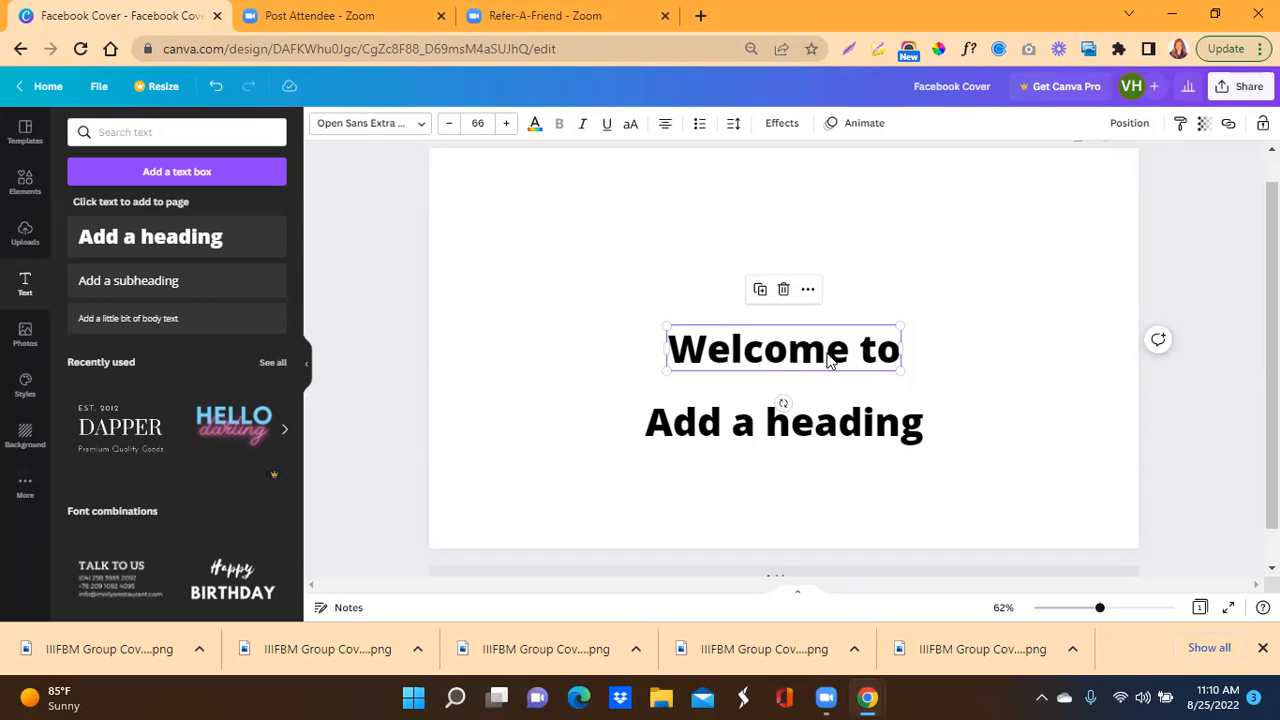
click(371, 124)
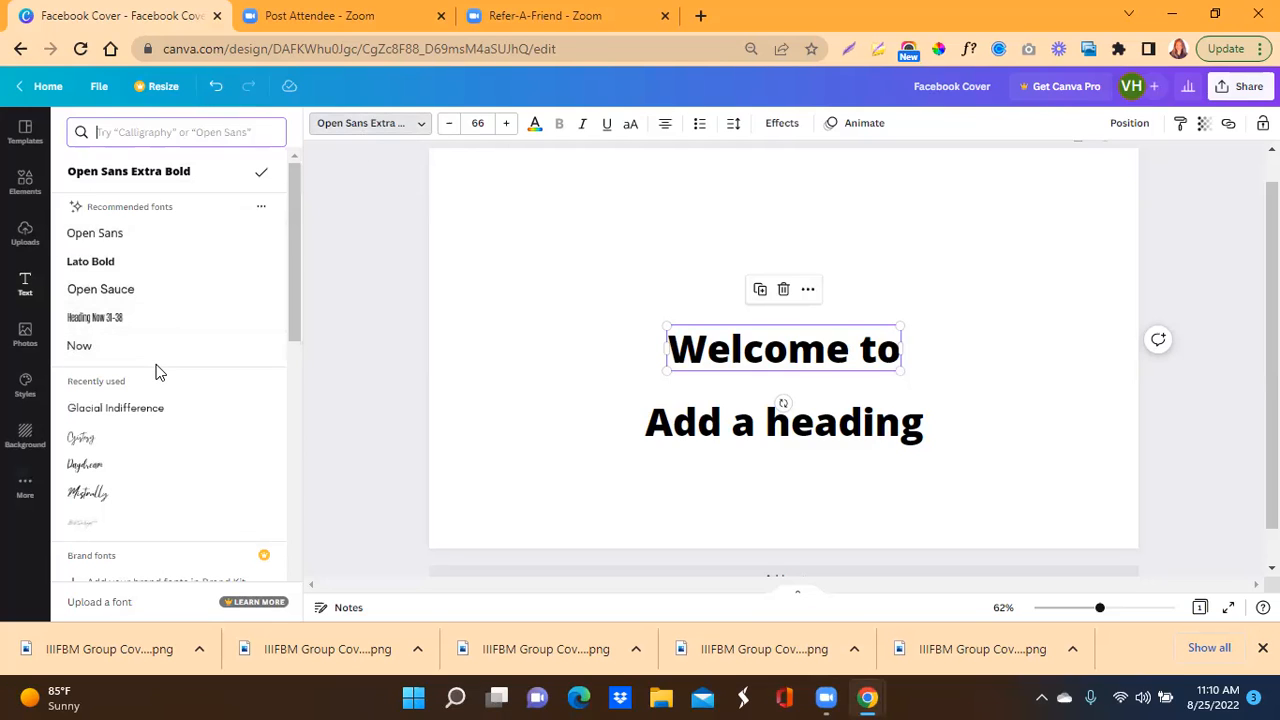
scroll(156, 371, down, 1)
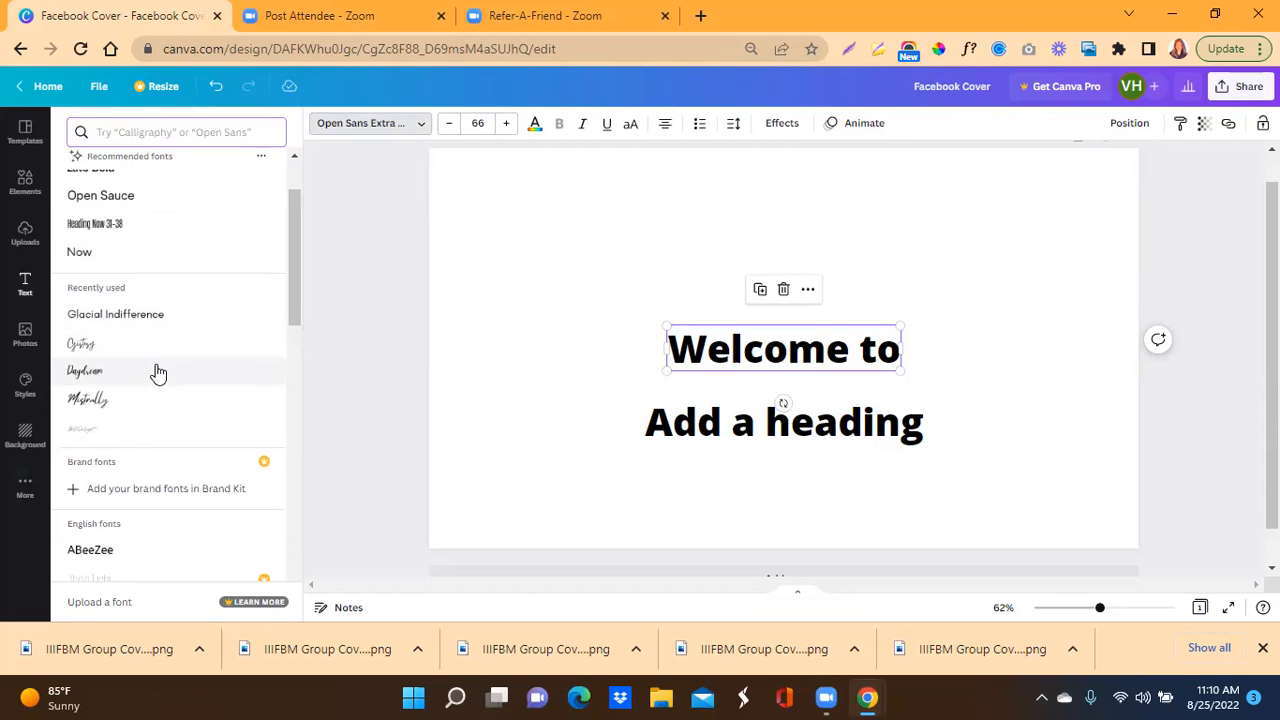
click(116, 315)
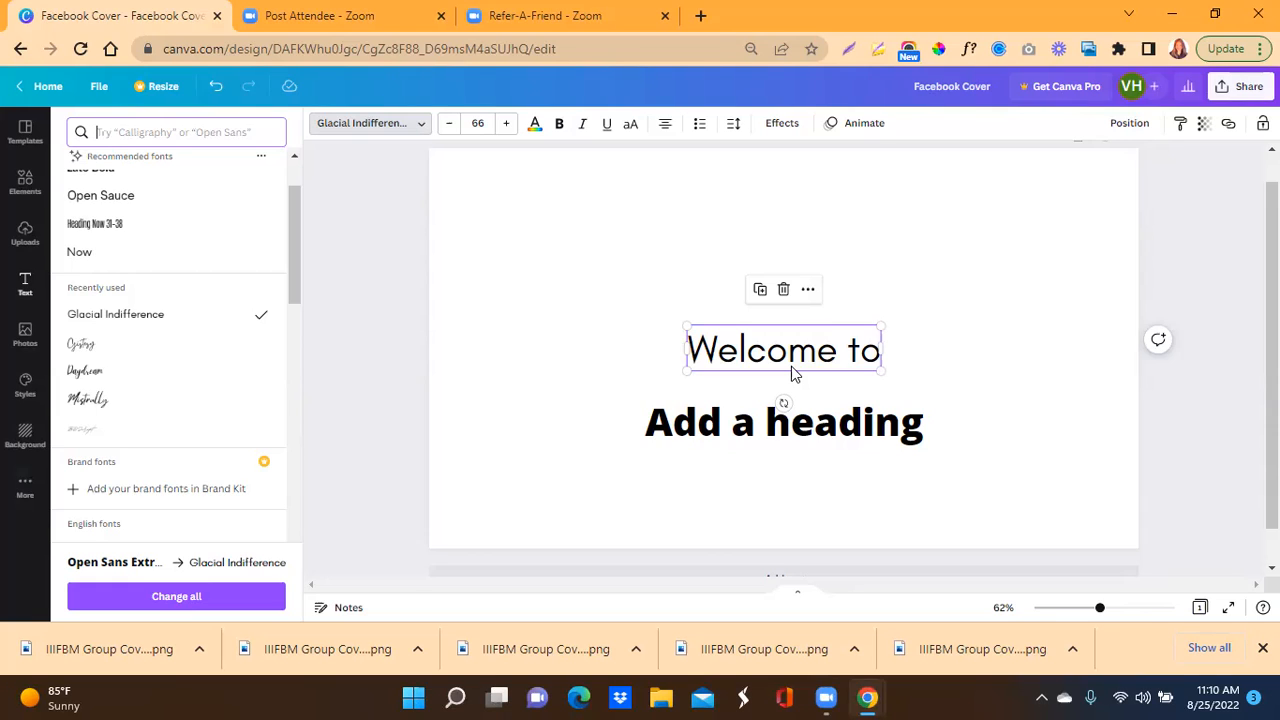
Step: Replace the second heading's placeholder text with "Six-Figure Influencer"
click(788, 431)
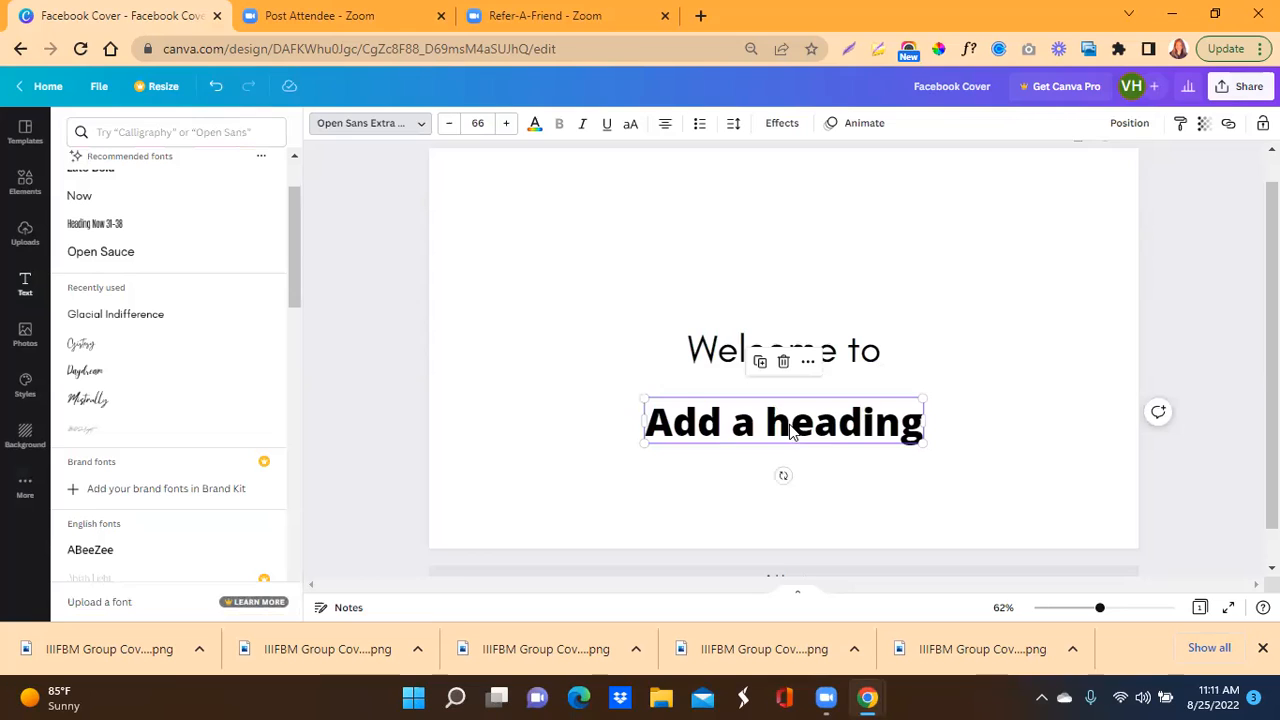
double_click(791, 426)
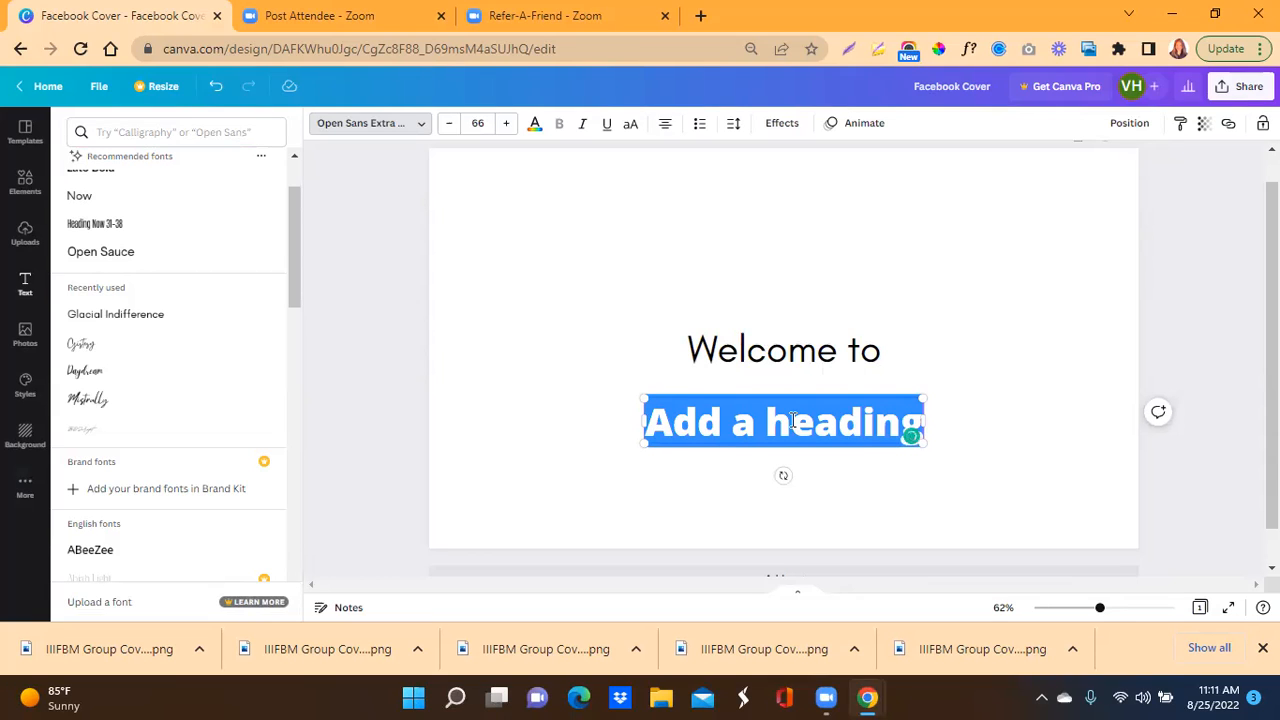
click(791, 421)
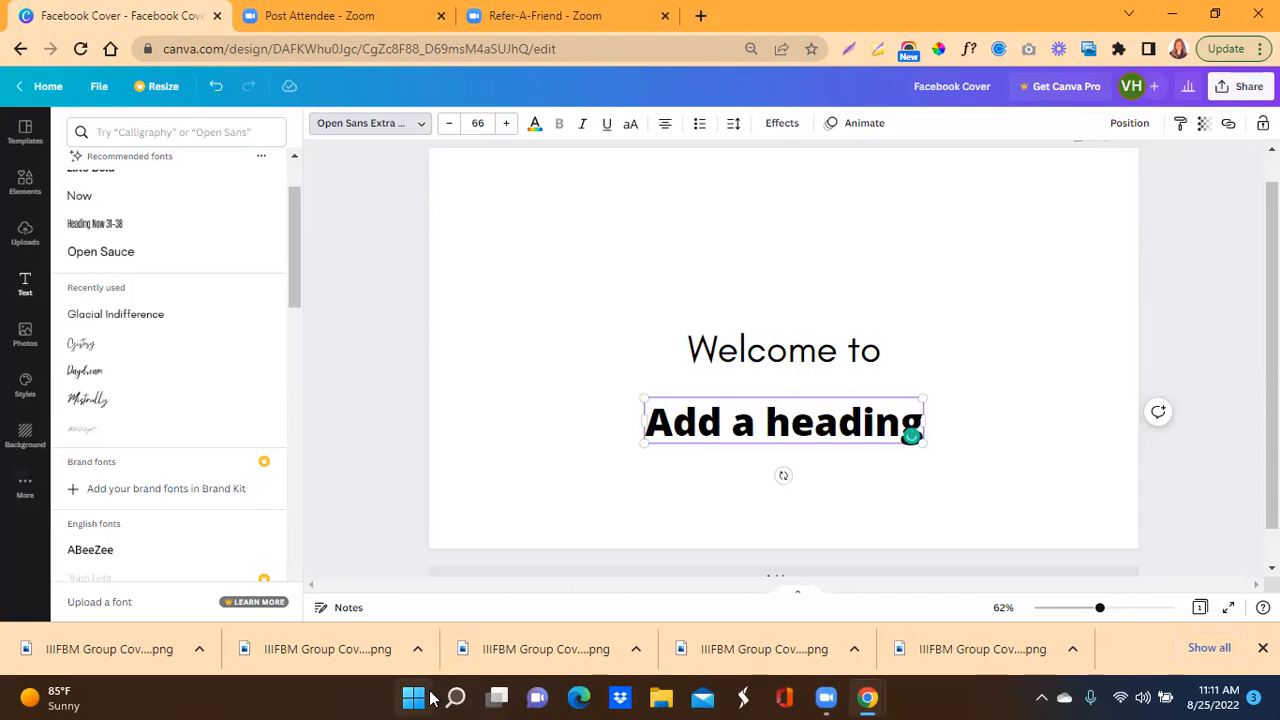
key(ctrl+a)
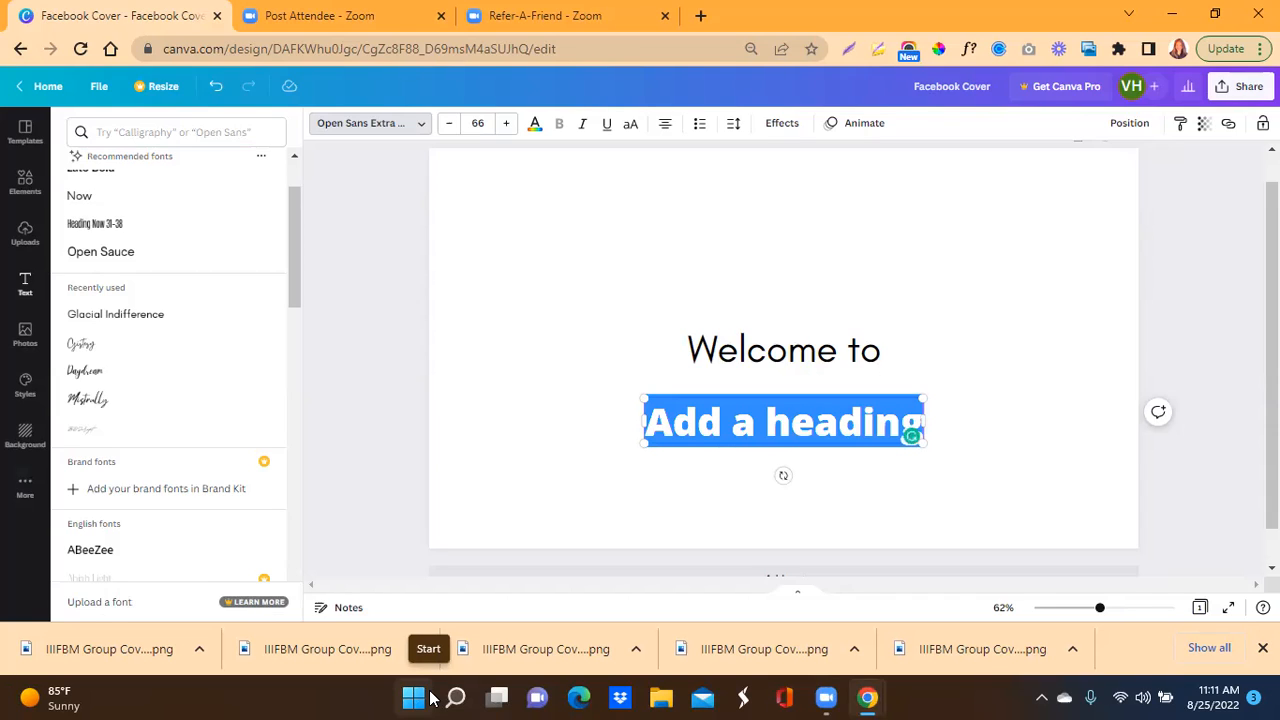
text(S)
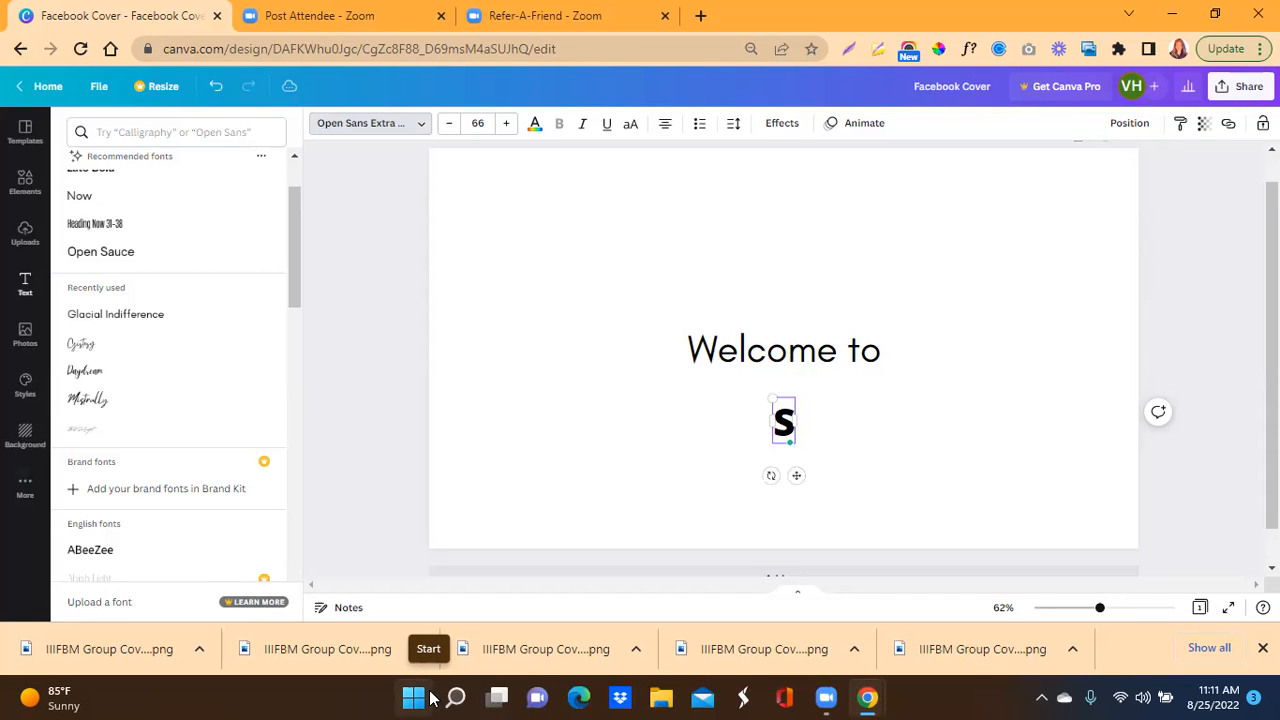
text(ix)
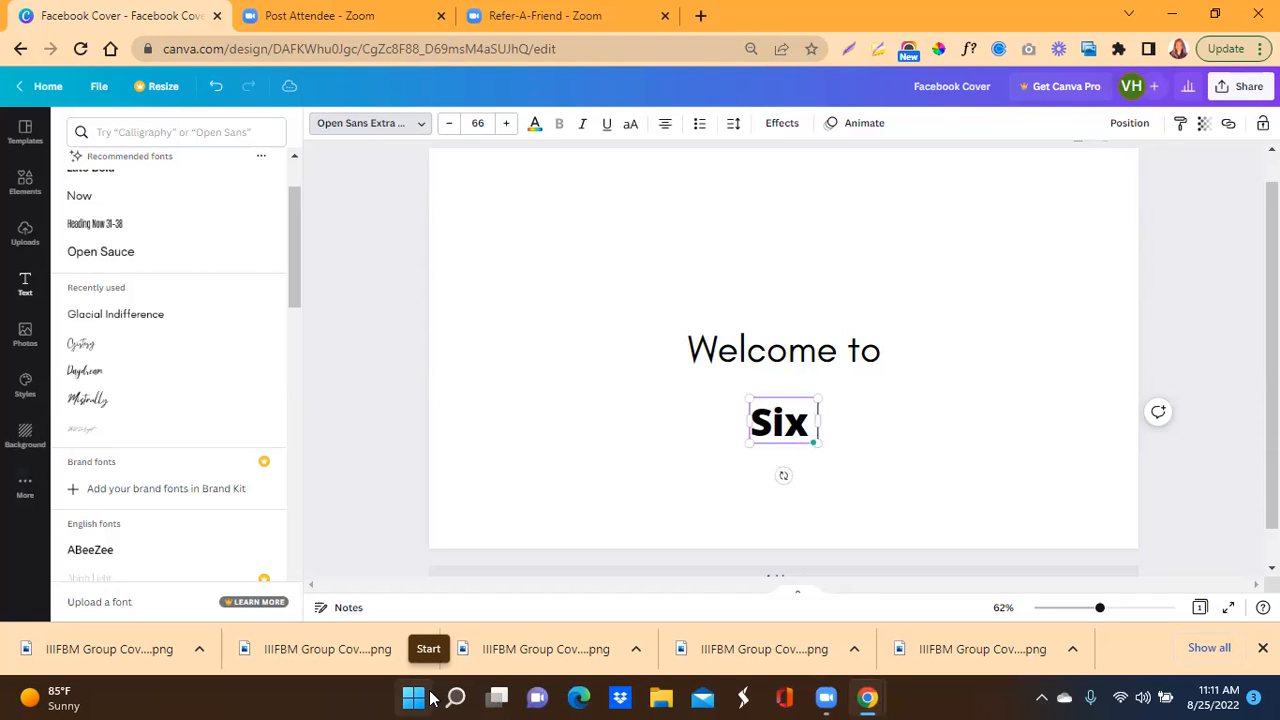
text(-)
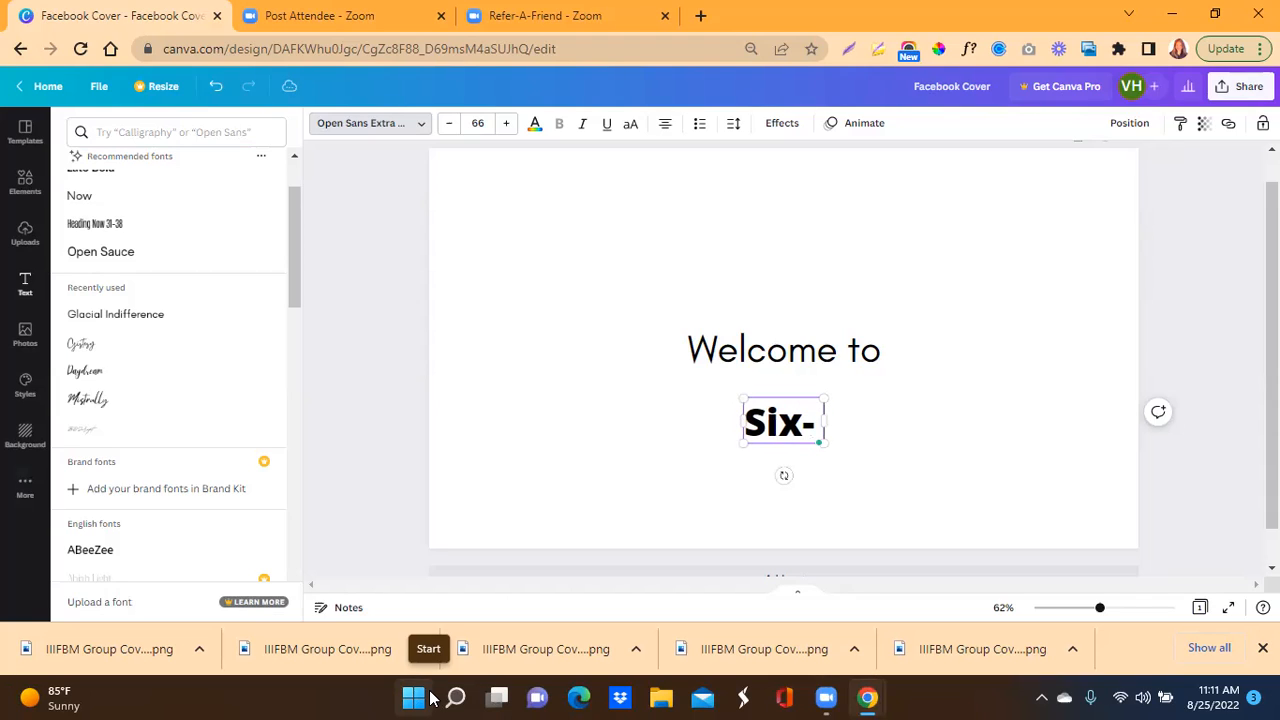
text(Figure )
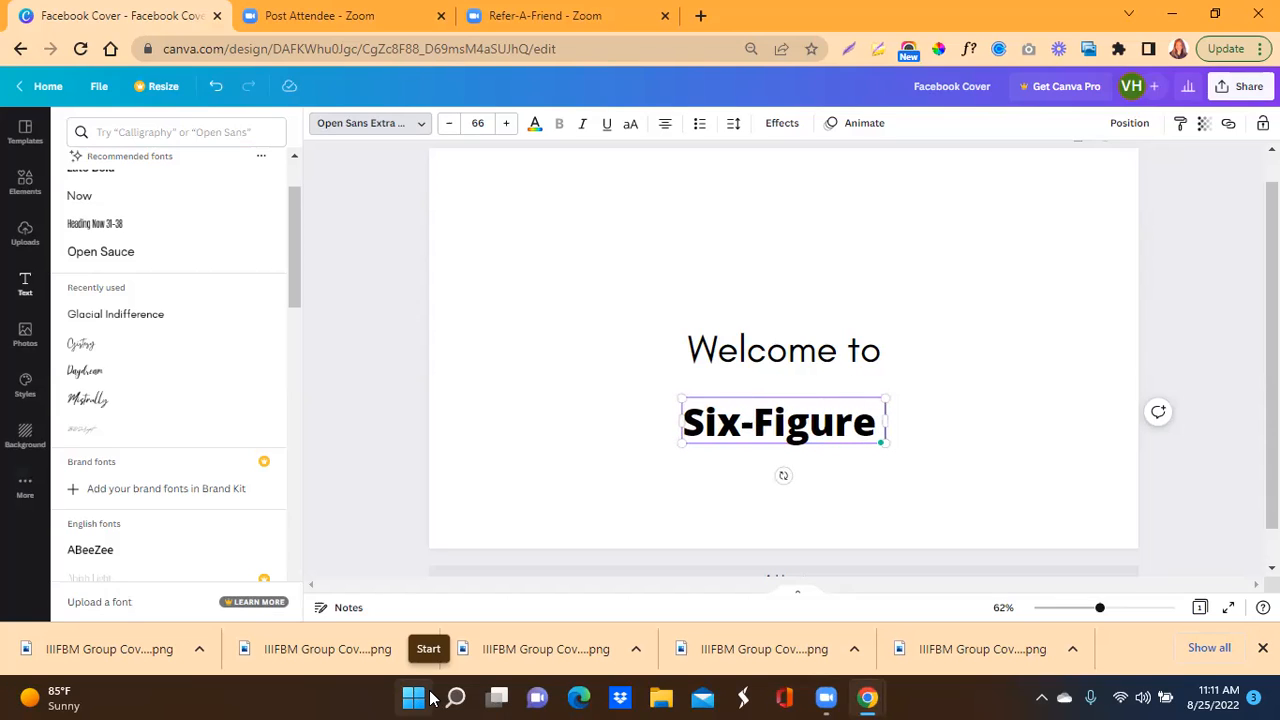
text(I)
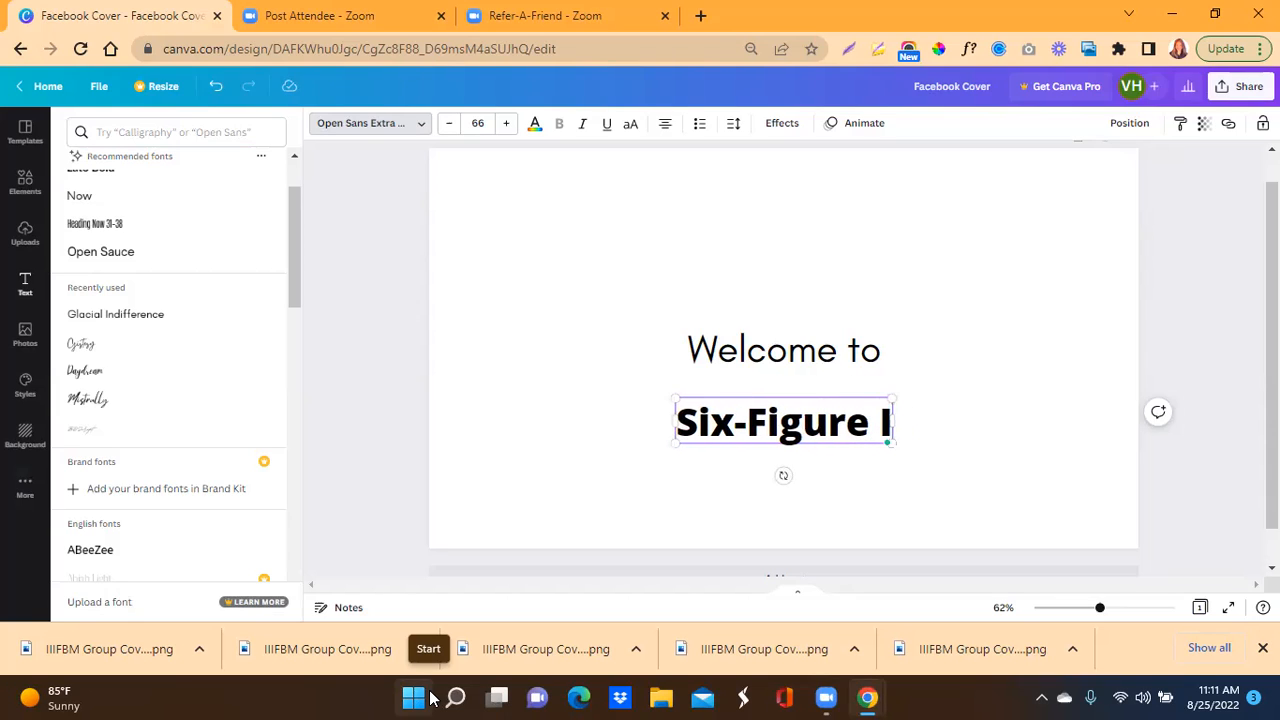
text(nfluencer)
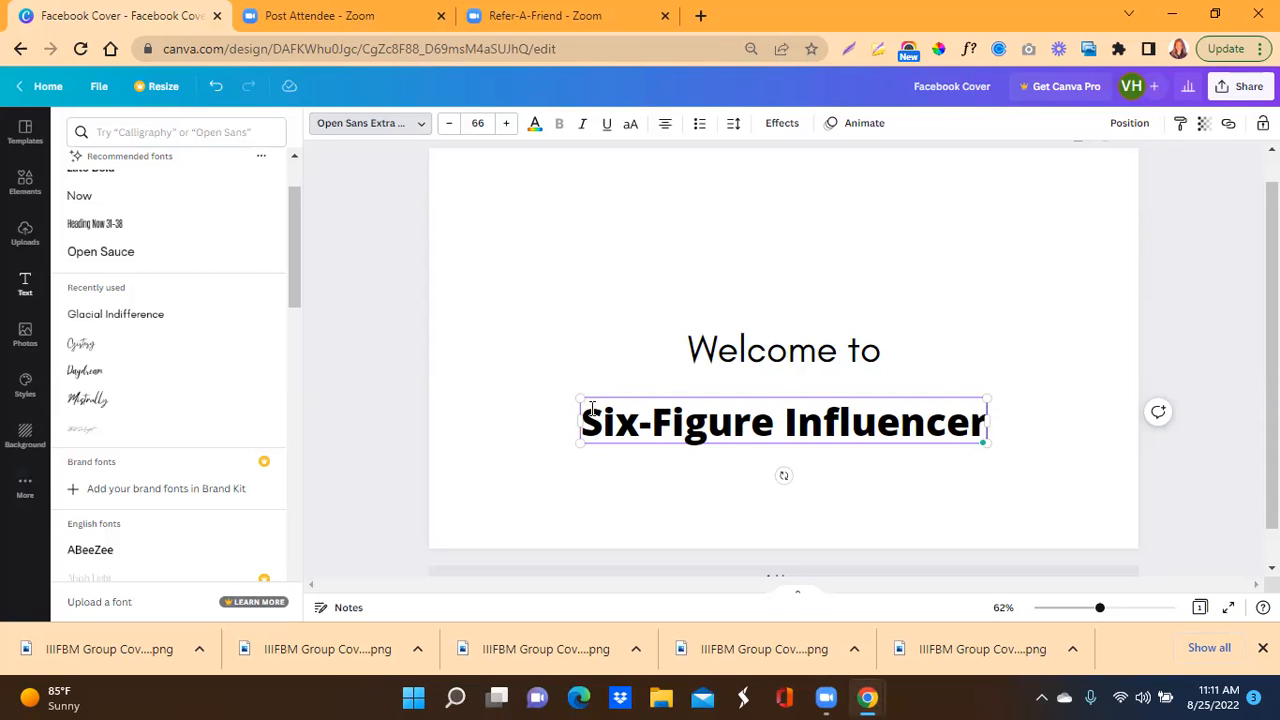
Step: Change the font of the "Six-Figure Influencer" heading to Agrandir Grand and deselect it
double_click(643, 424)
click(720, 423)
scroll(146, 290, down, 10)
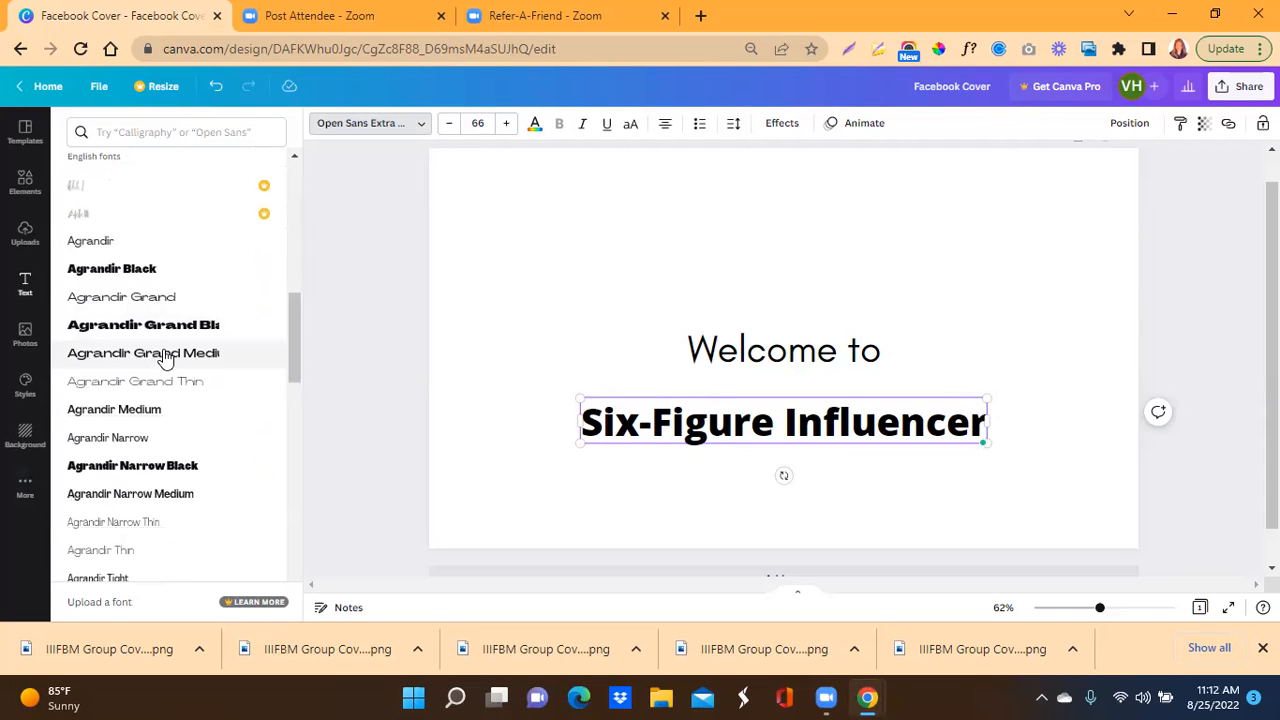
scroll(165, 357, down, 2)
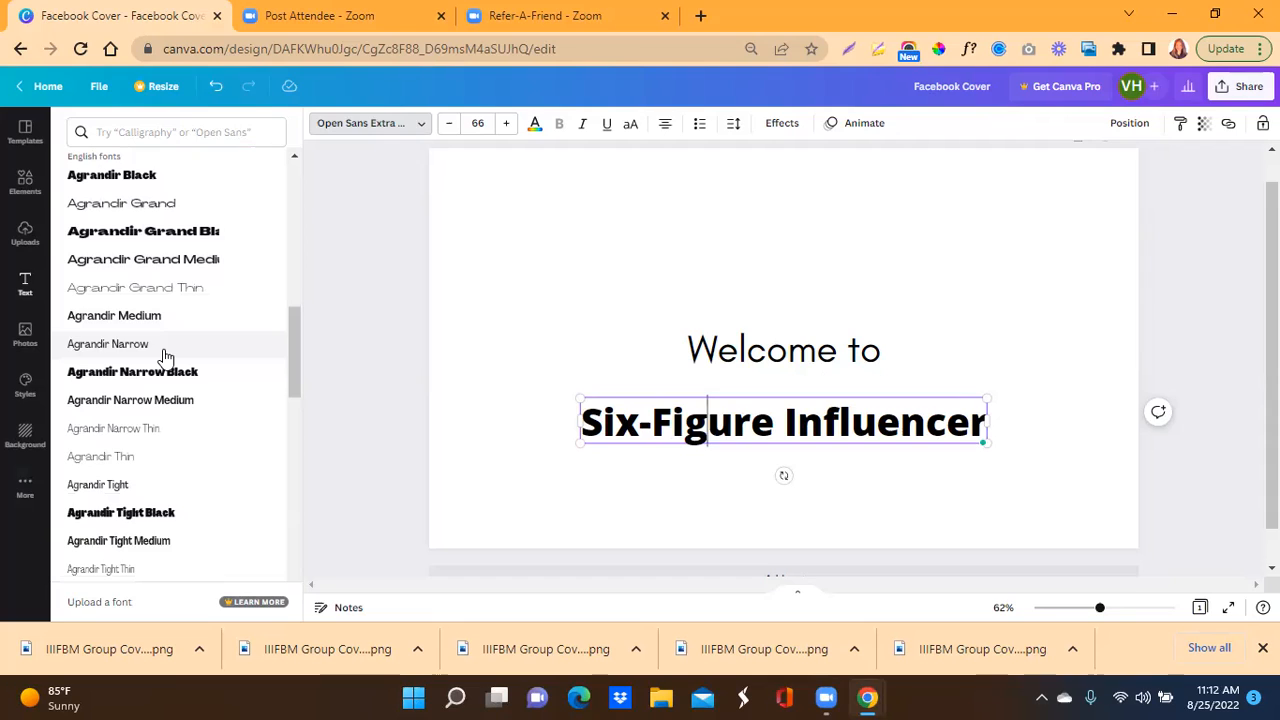
click(117, 205)
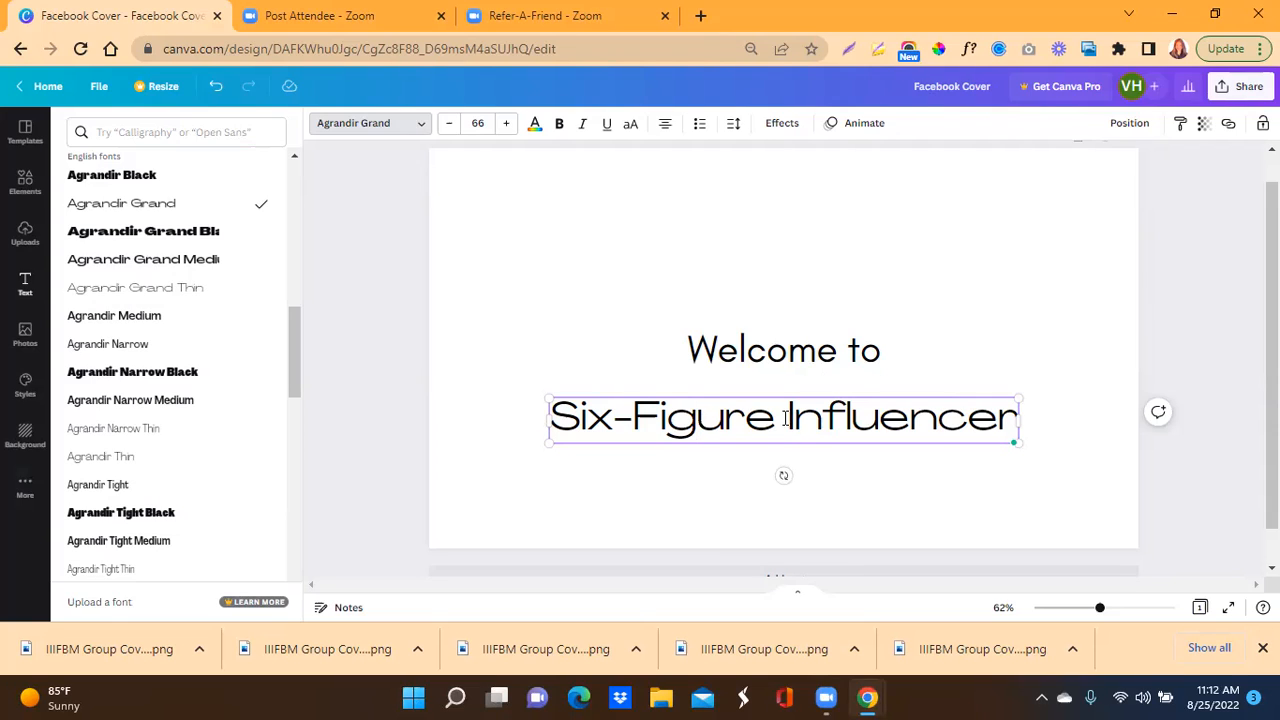
click(981, 268)
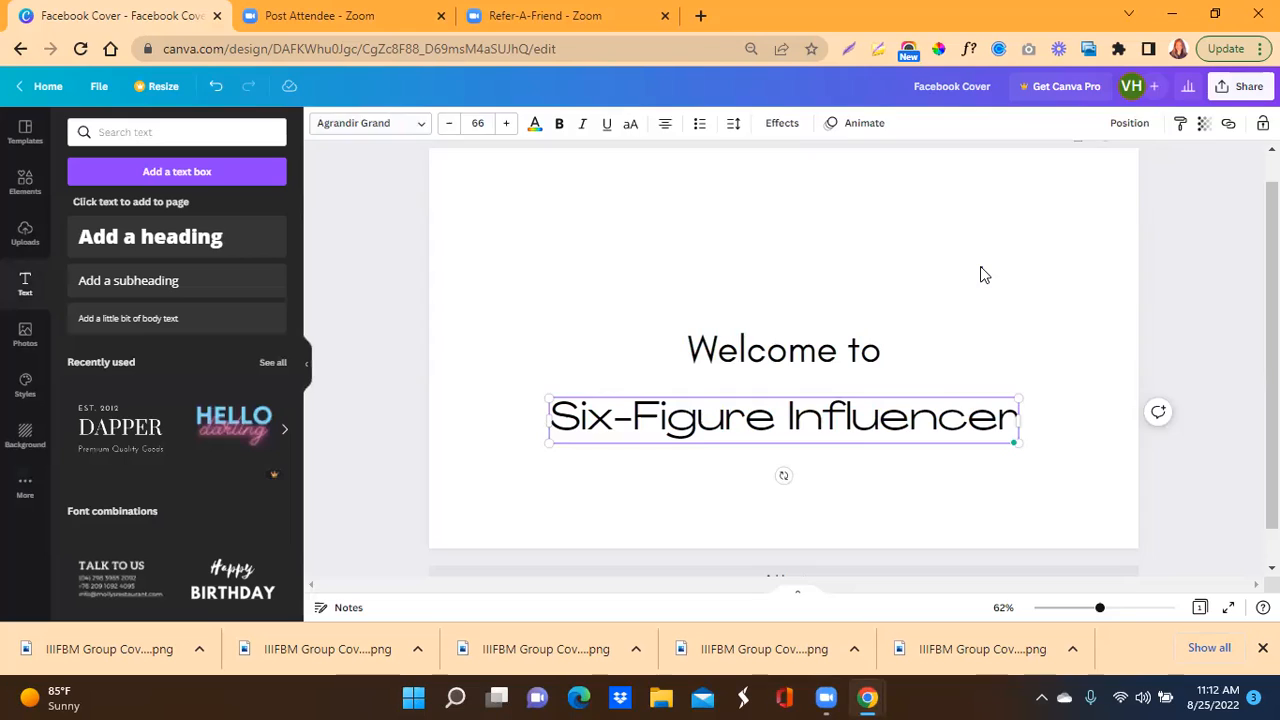
click(981, 268)
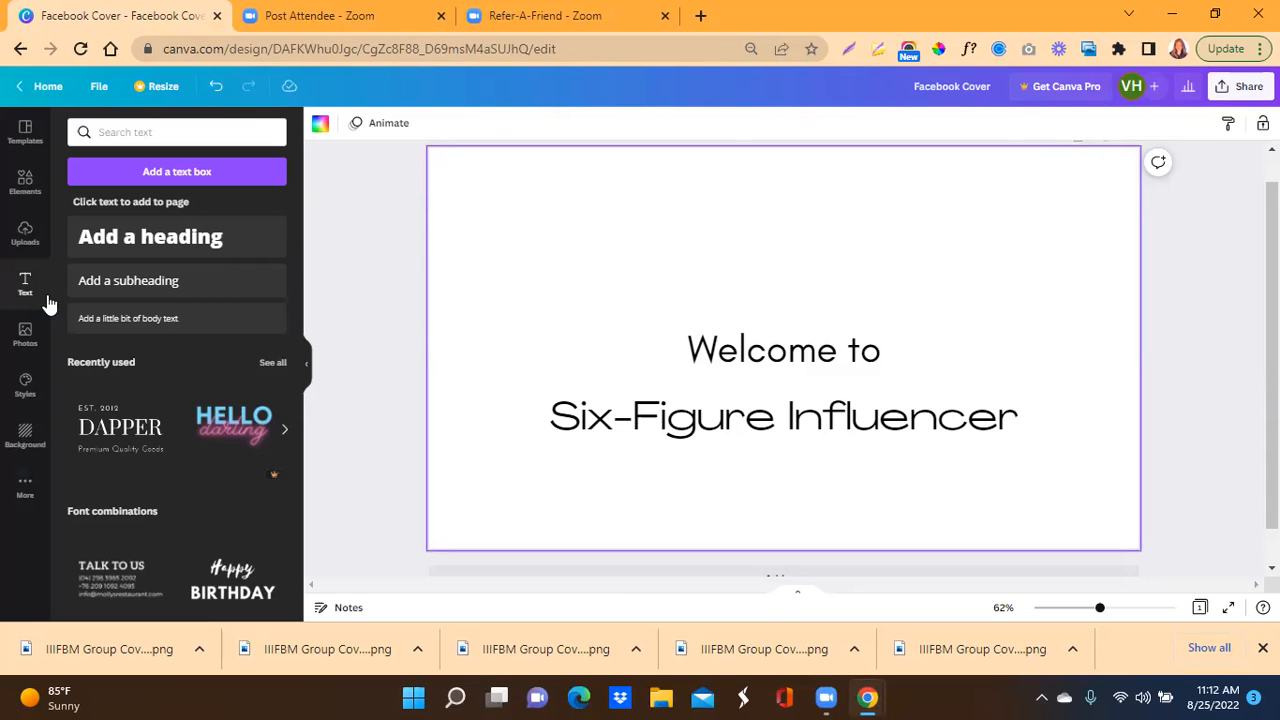
Step: Add a body text line below "Six-Figure Influencer" reading "Free Graphics & Resources"
click(145, 321)
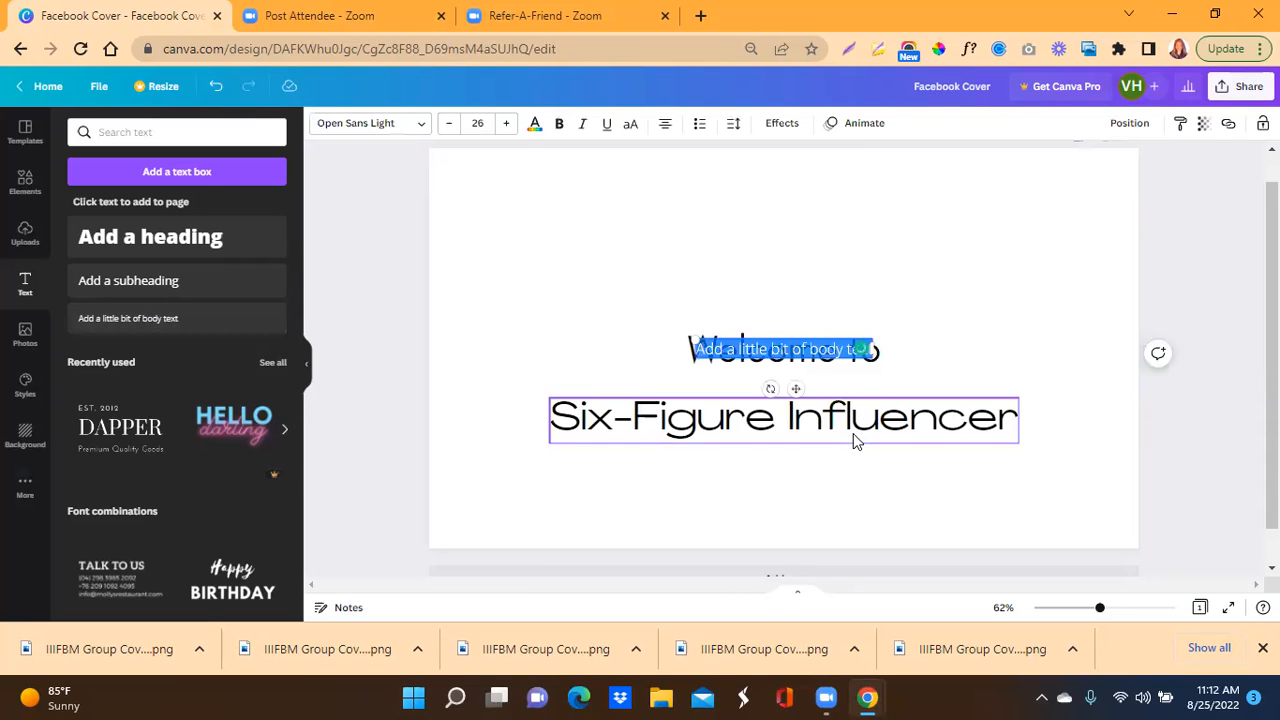
drag(791, 387, 782, 519)
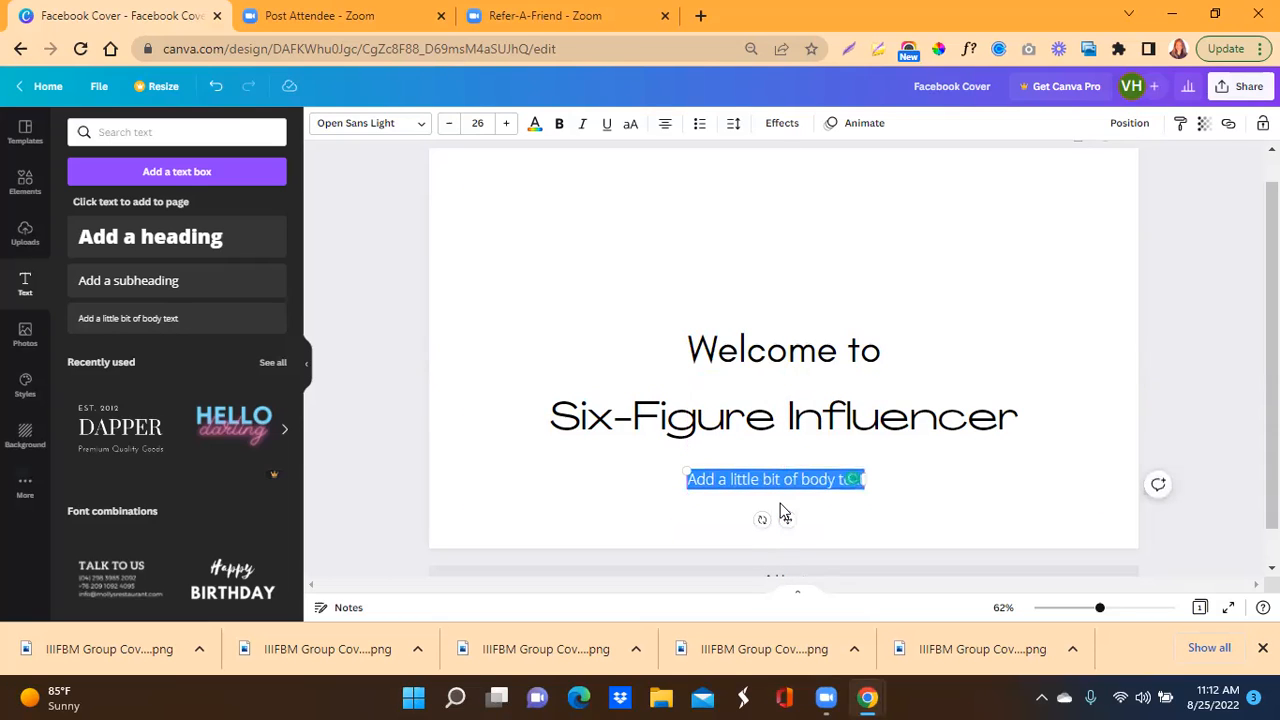
text(Free)
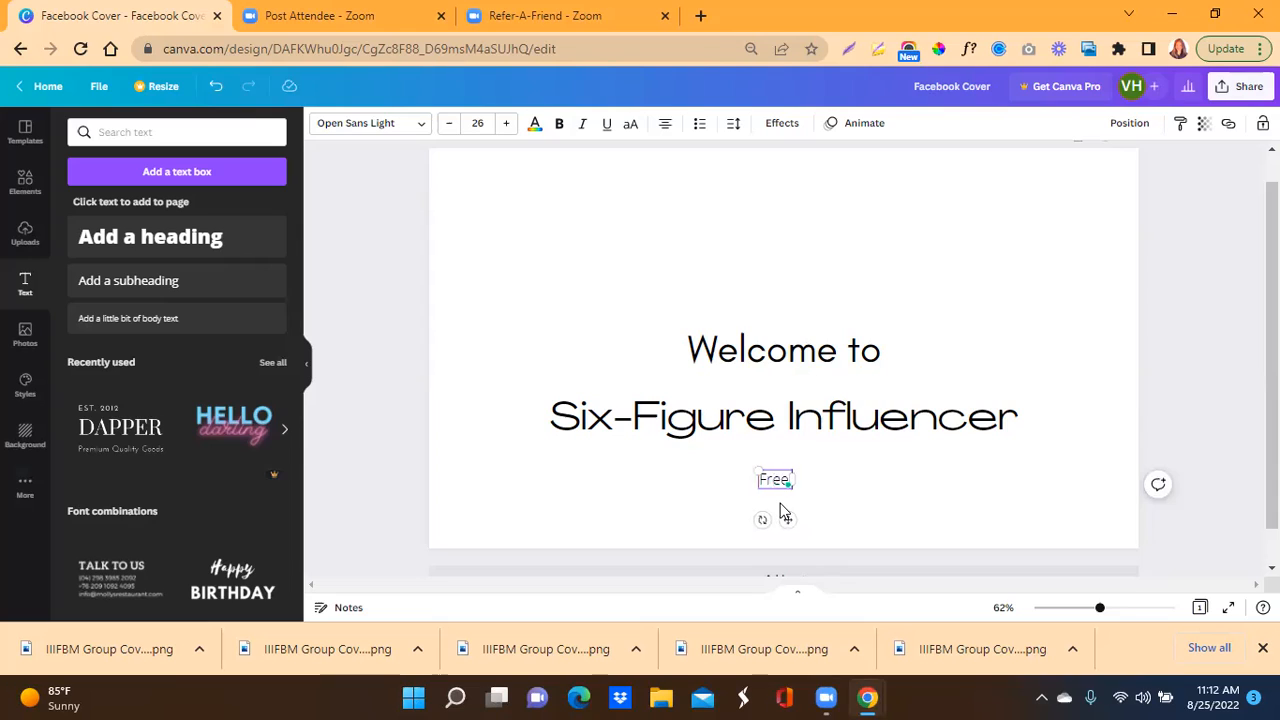
text( Graphics)
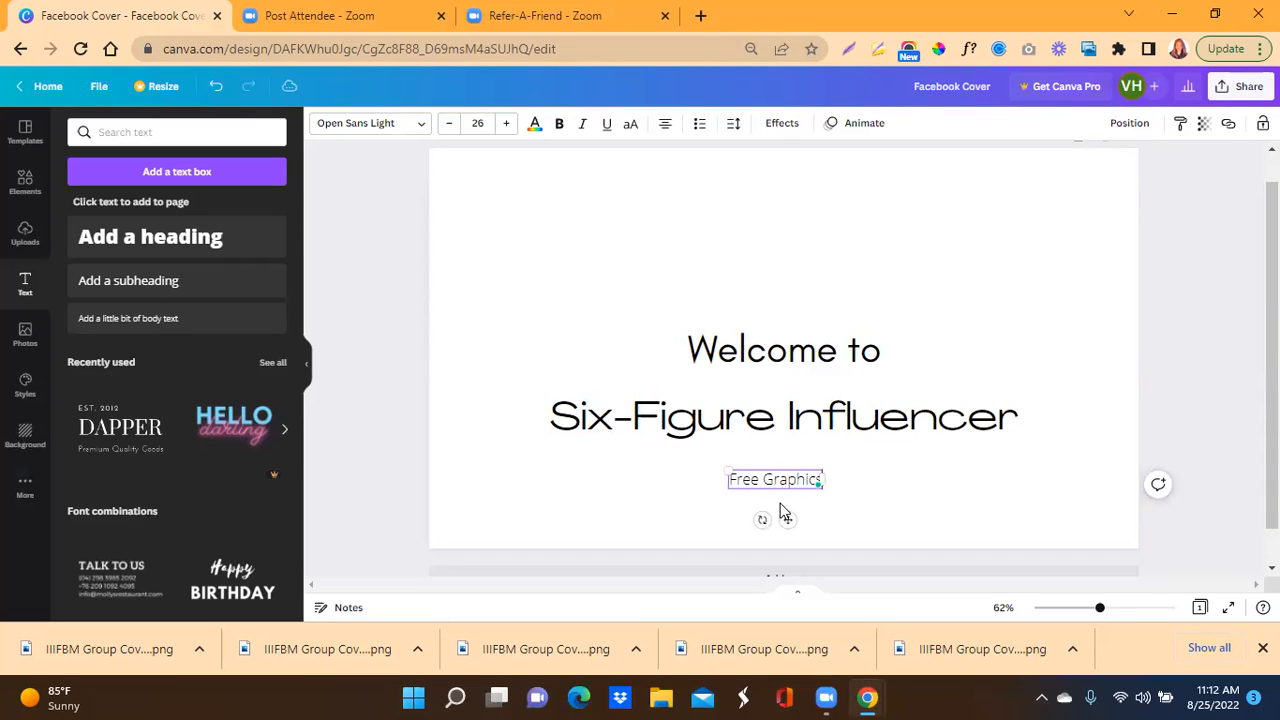
text( &)
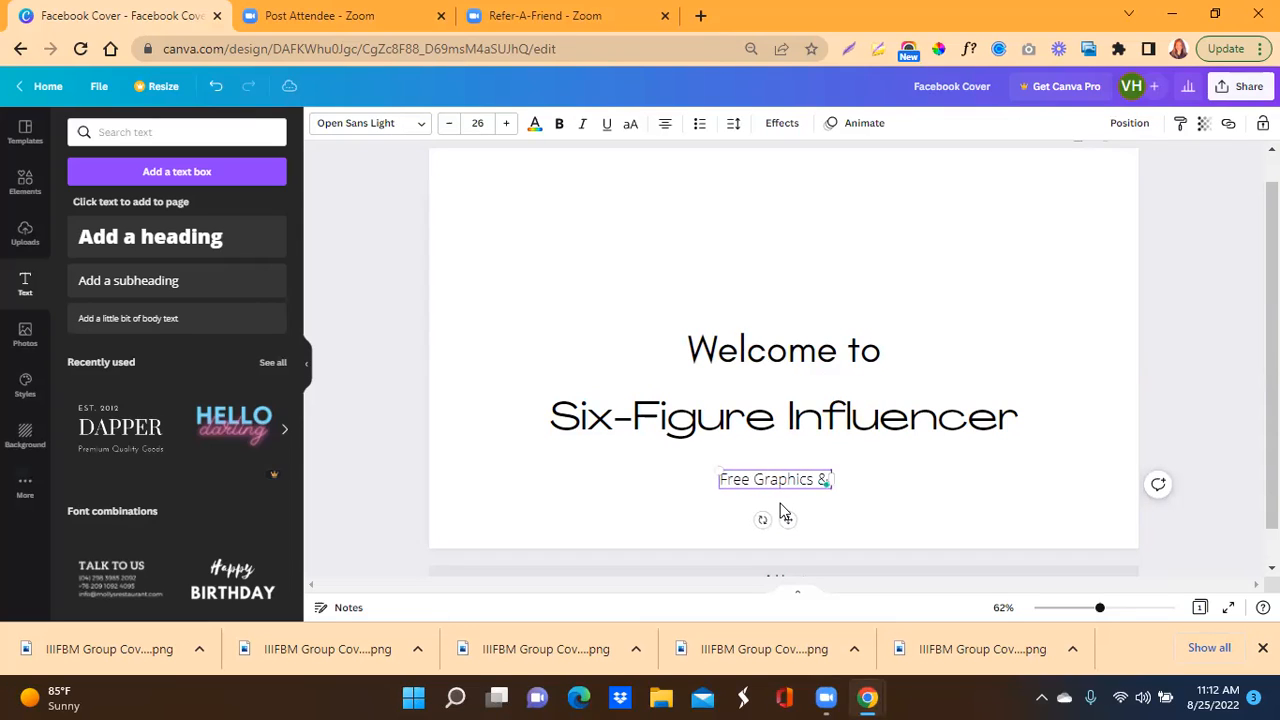
text( res)
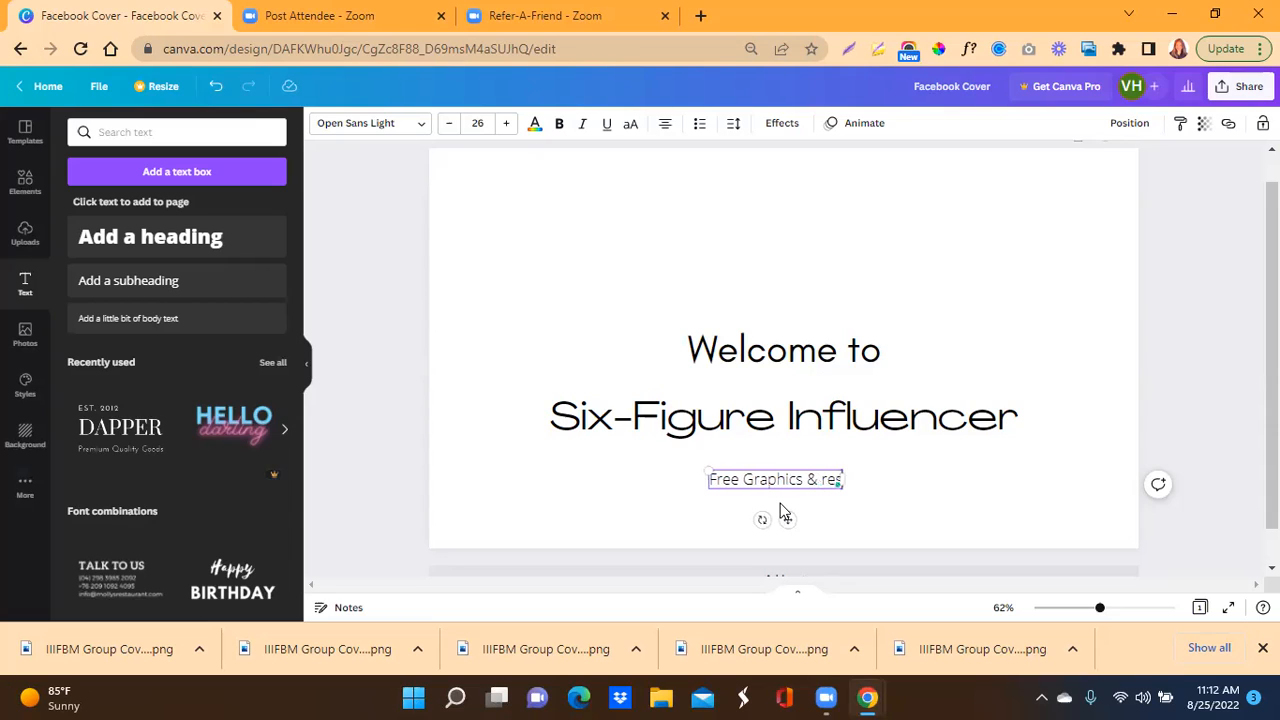
key(BackSpace)
key(BackSpace)
key(BackSpace)
key(BackSpace)
text(Re)
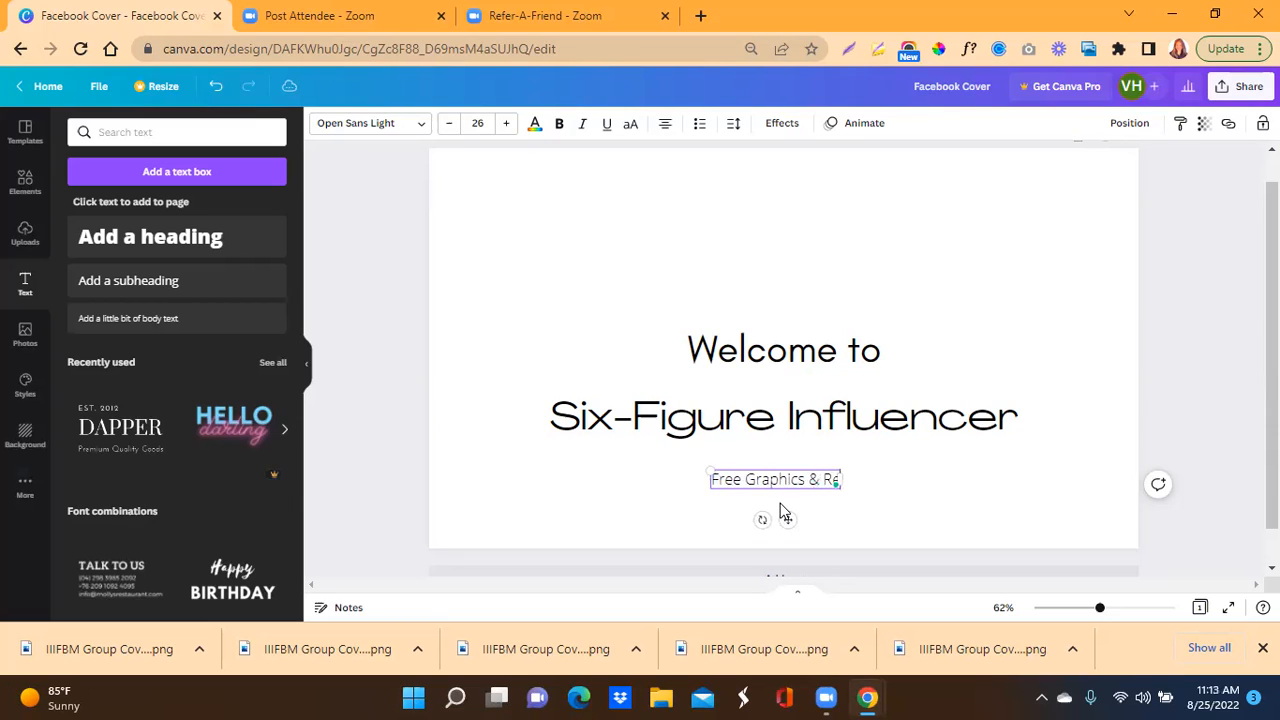
text(sources)
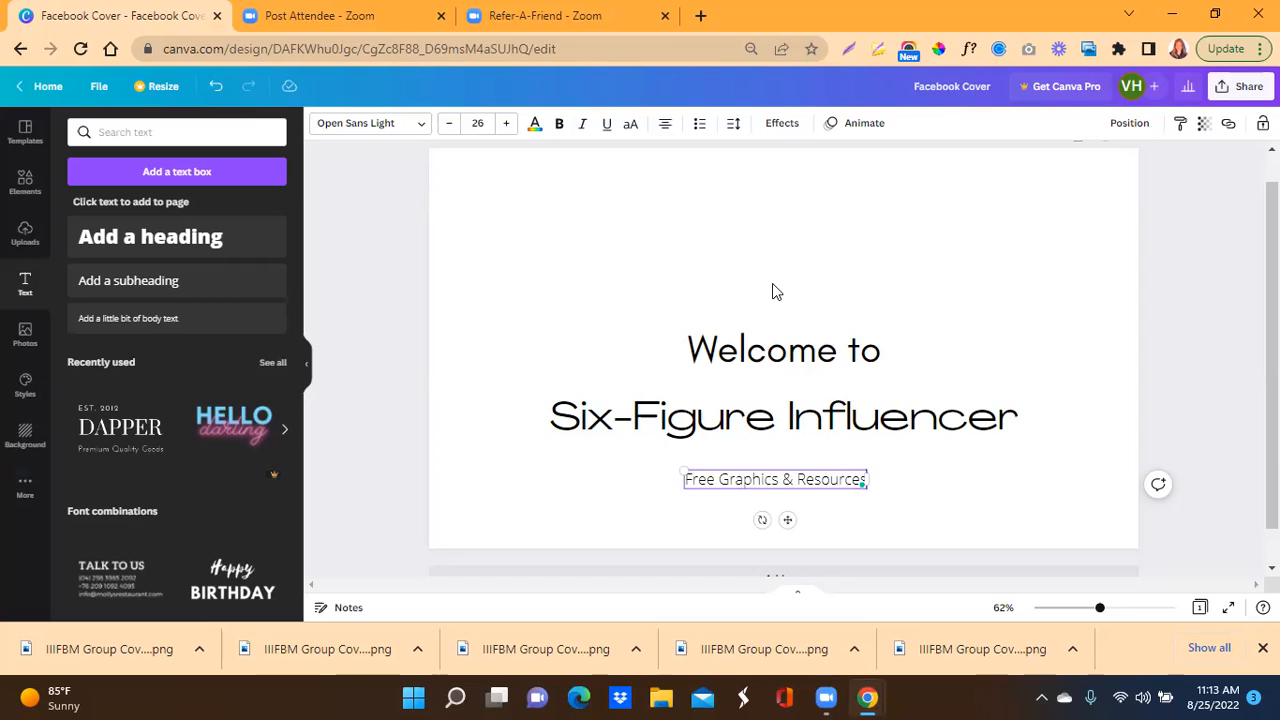
Step: Scale all three text lines down together and reposition them in the right half of the cover, slightly above the middle
drag(772, 283, 812, 522)
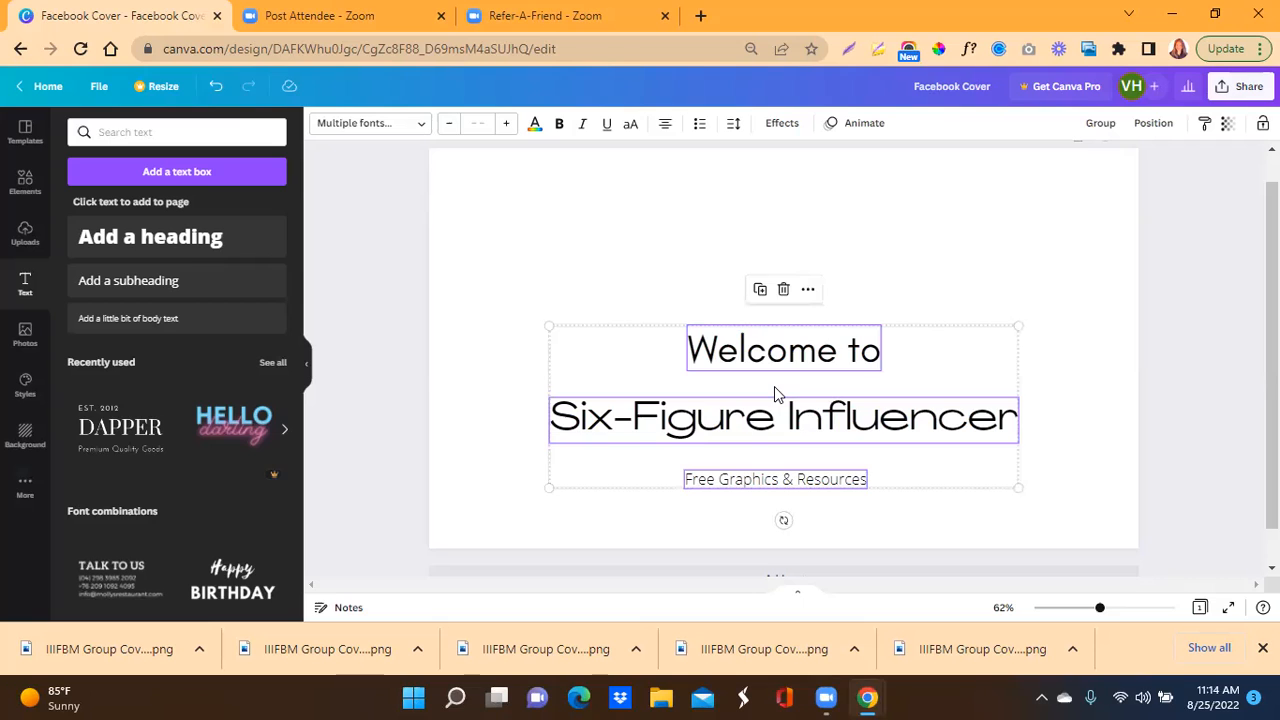
drag(774, 387, 857, 325)
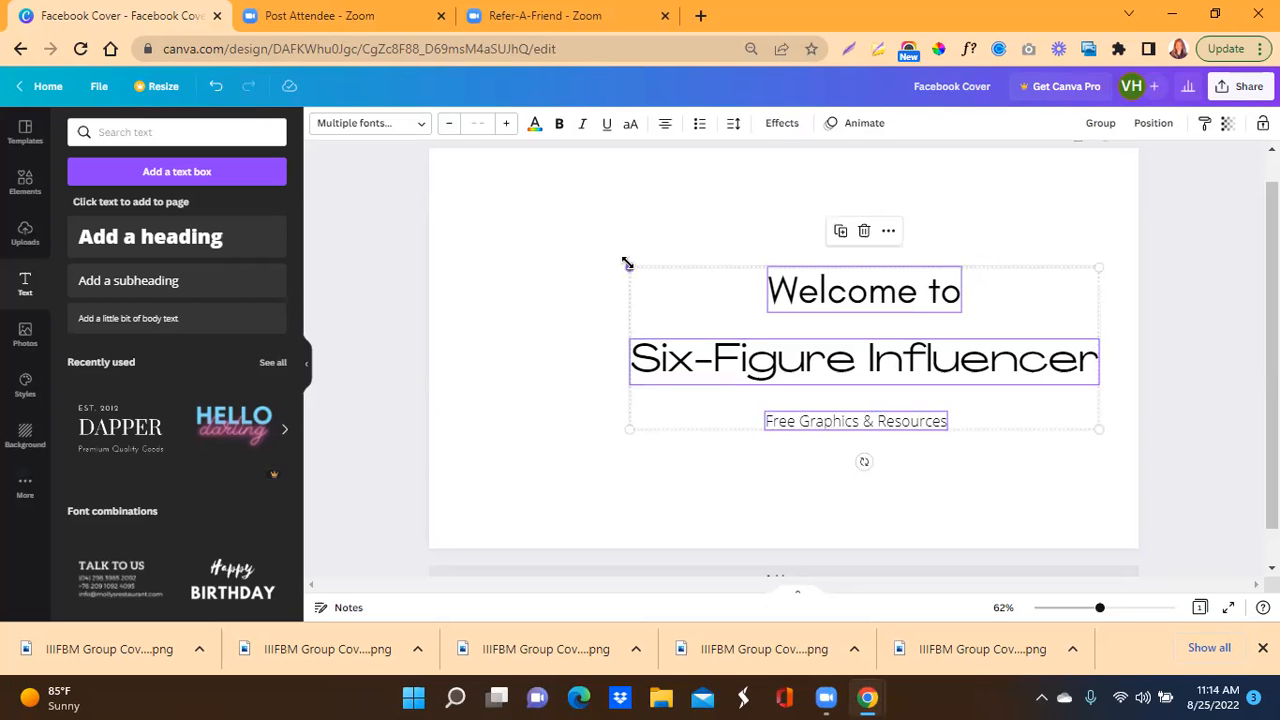
drag(627, 263, 691, 295)
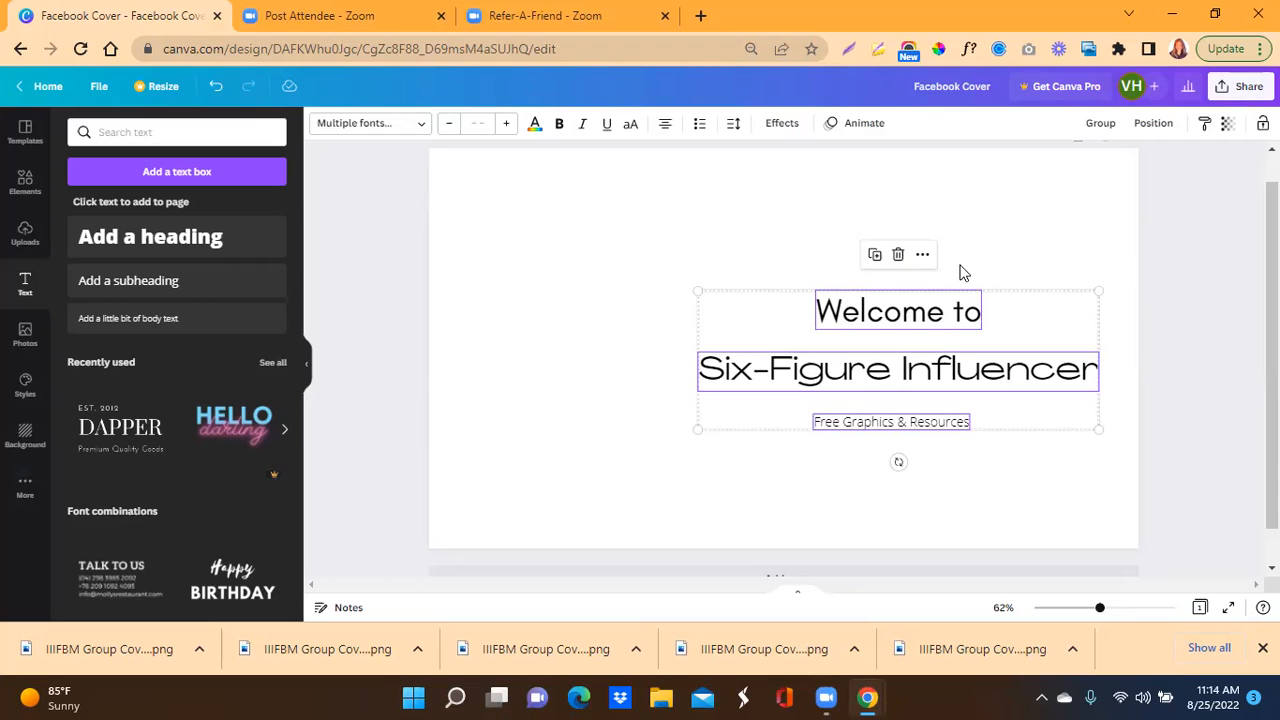
click(1037, 250)
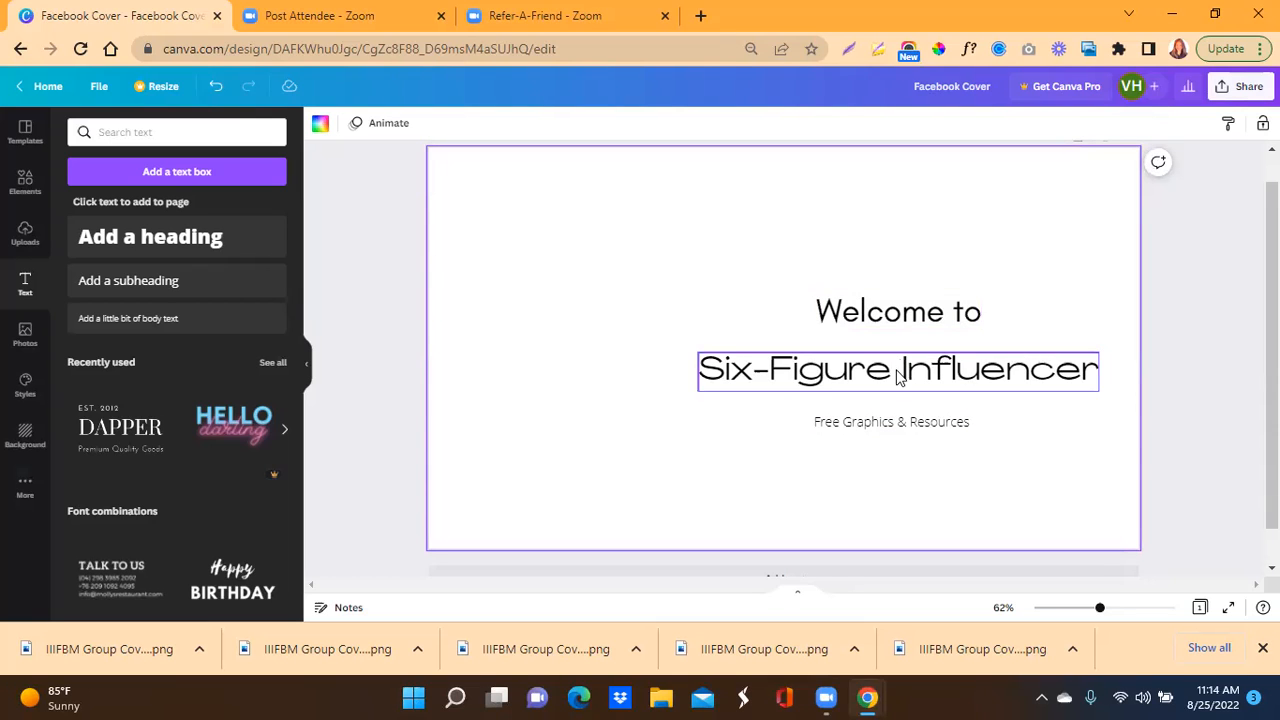
drag(897, 240, 935, 388)
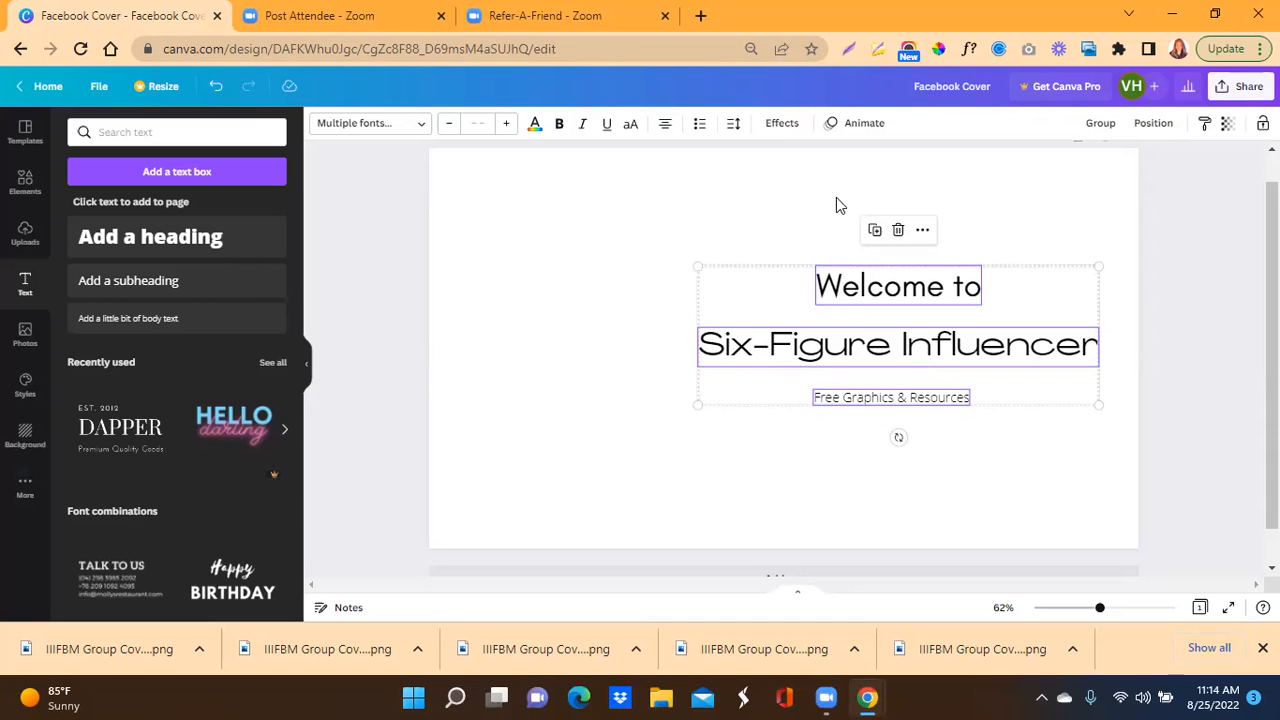
Step: Change the font of the "Free Graphics & Resources" line to Glacial Indifference and deselect it
click(967, 483)
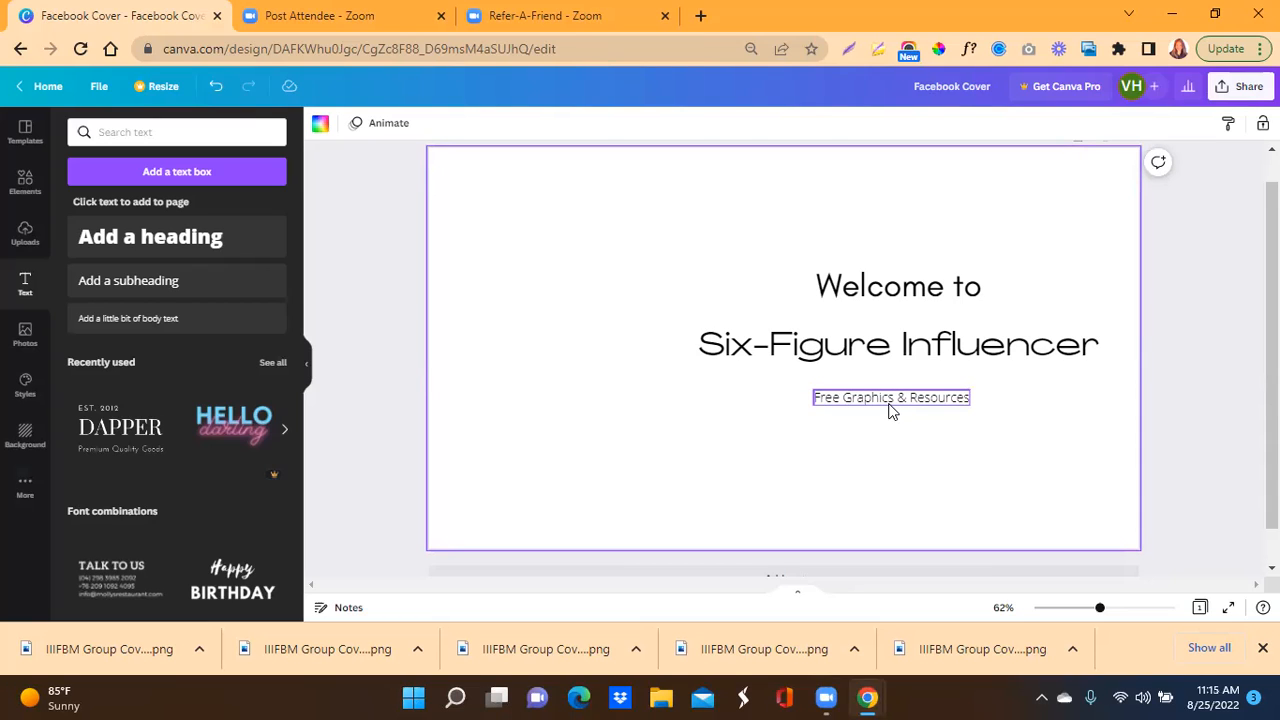
click(892, 405)
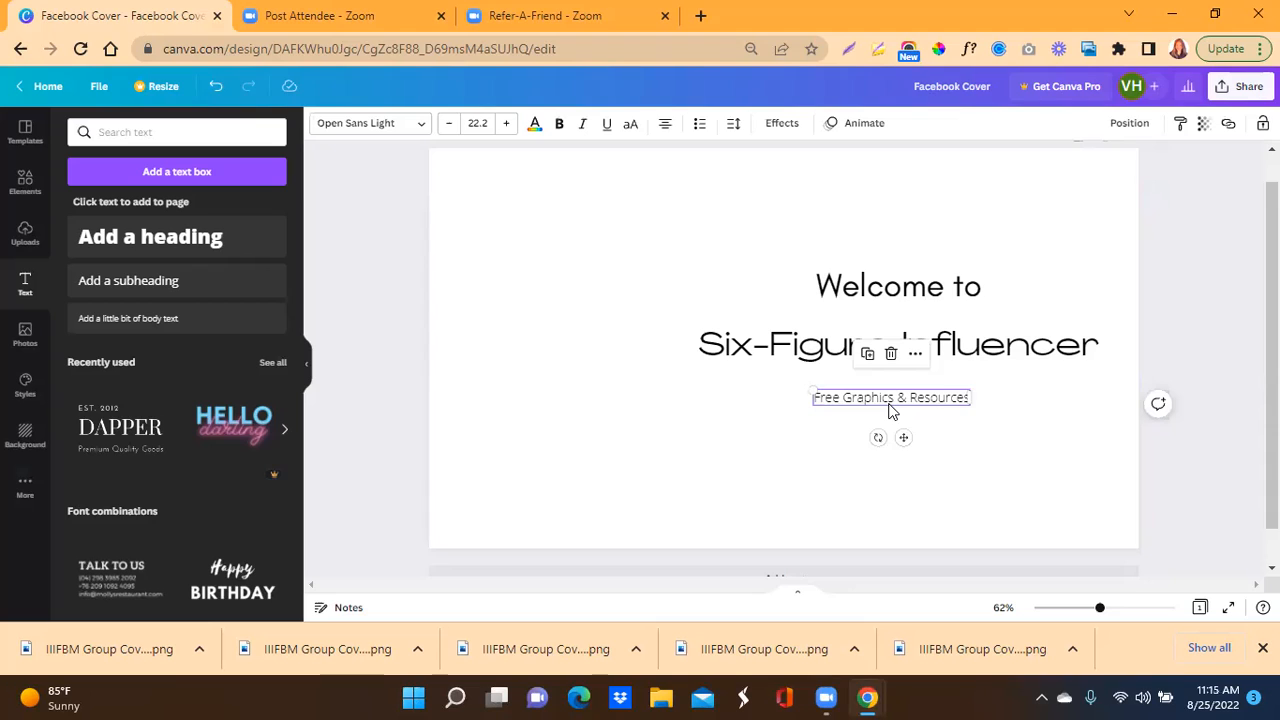
click(418, 130)
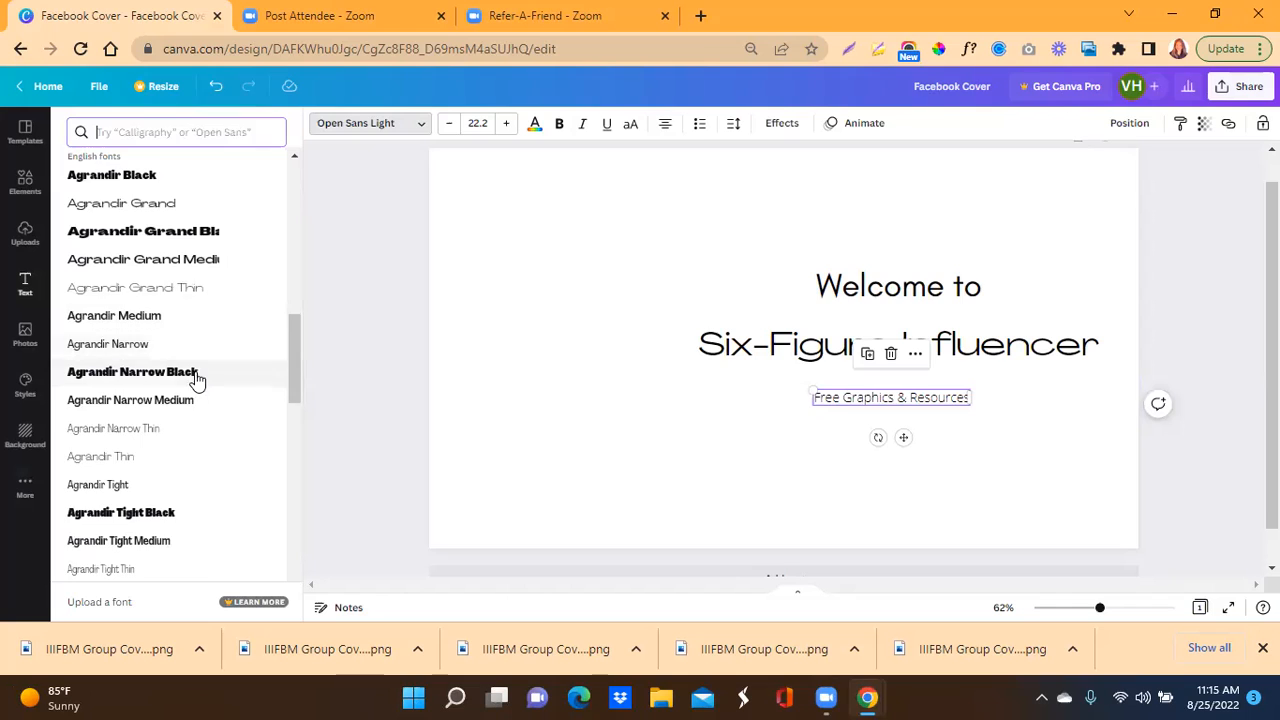
scroll(198, 378, up, 15)
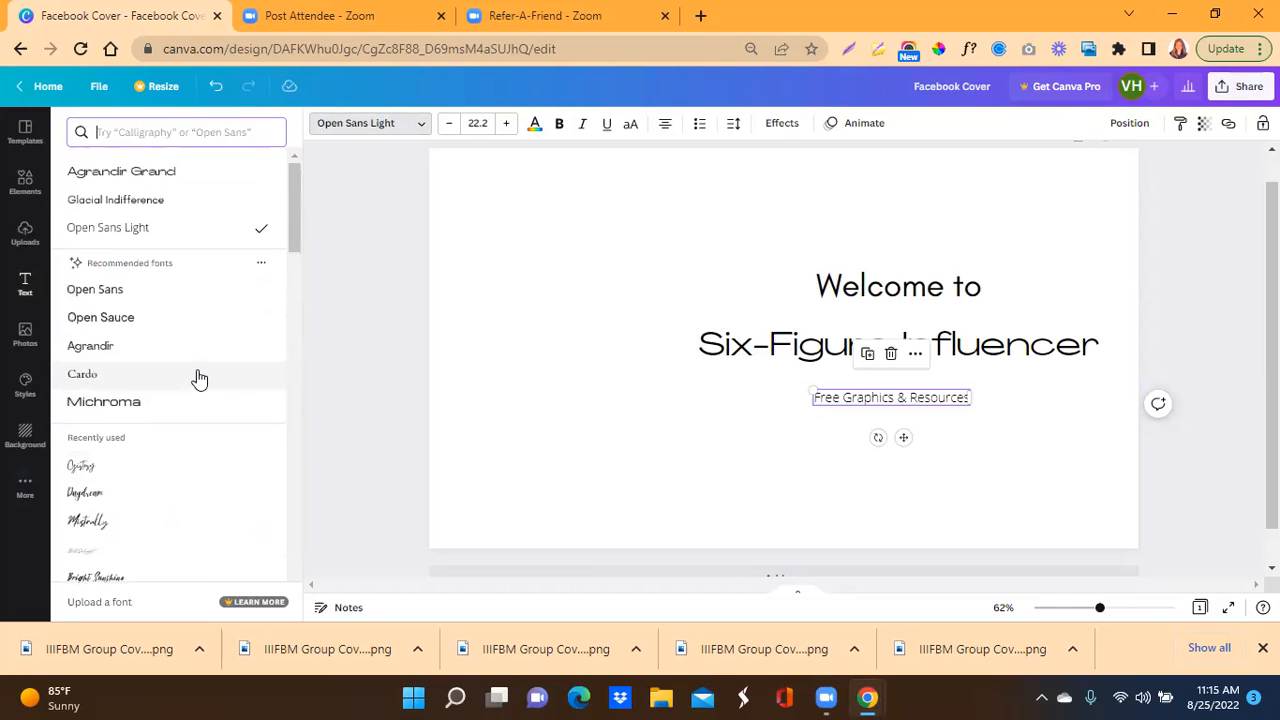
click(107, 208)
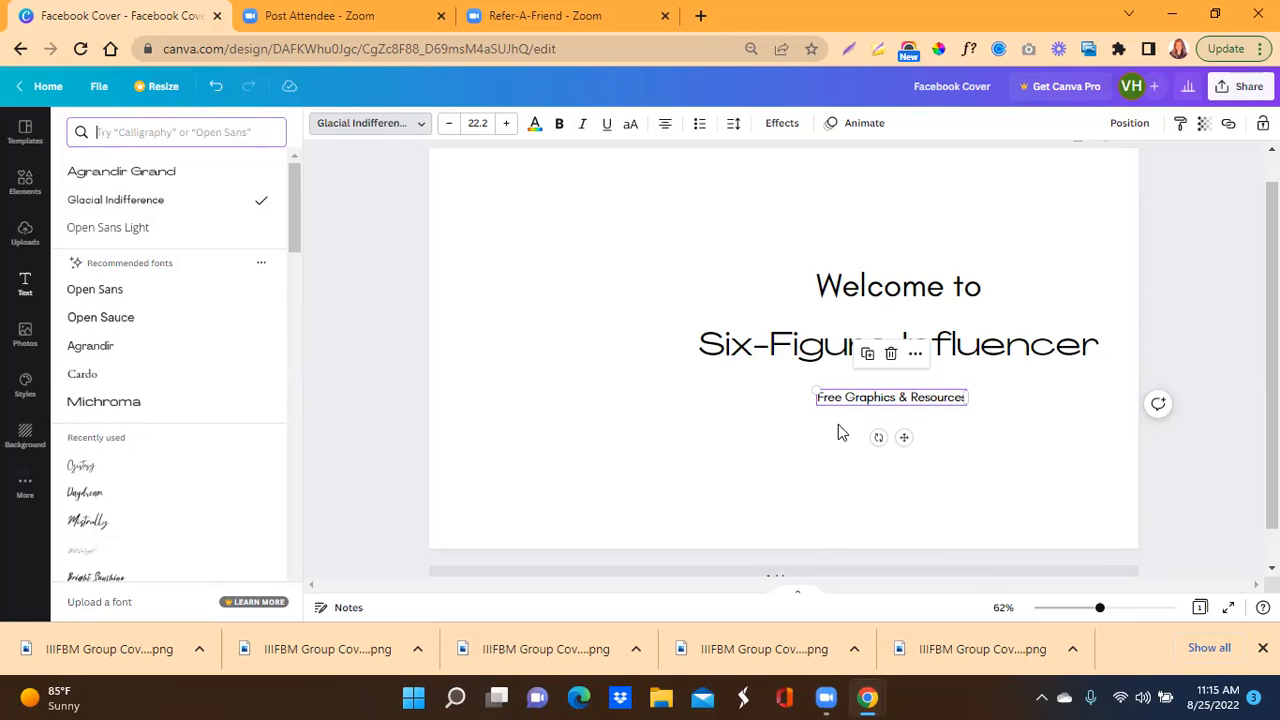
key(Escape)
click(736, 423)
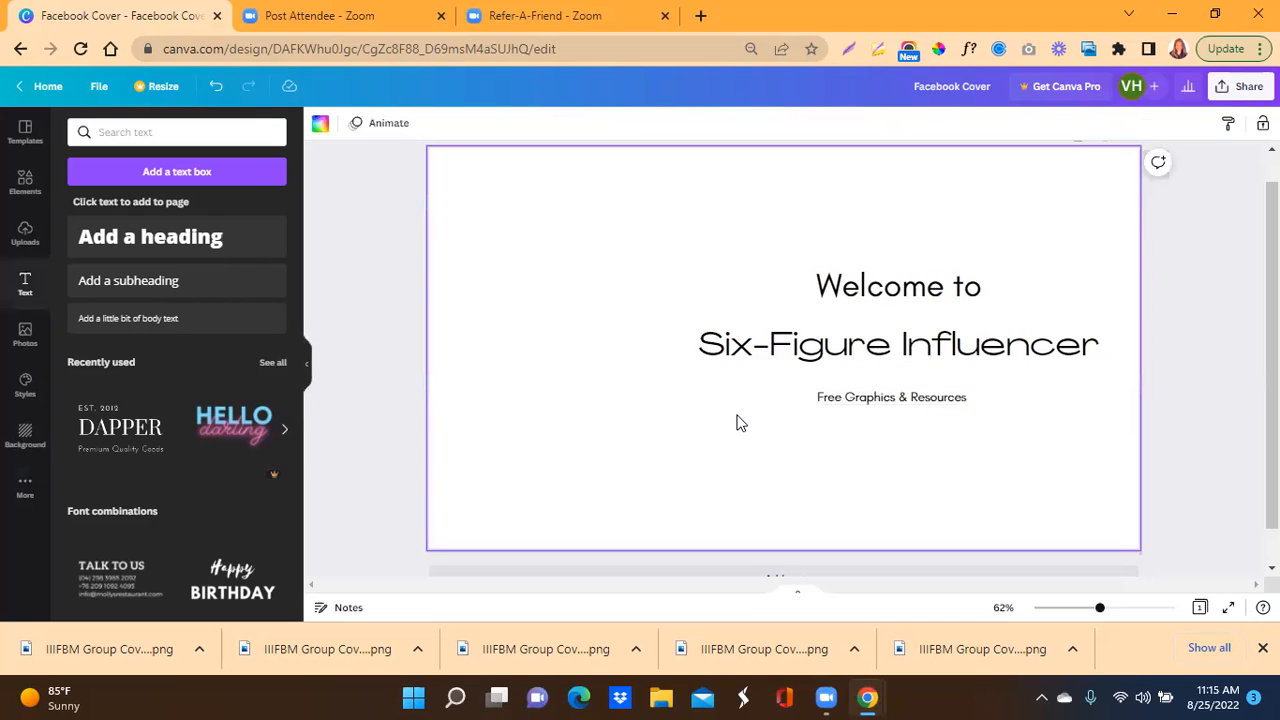
Step: Enlarge the "Free Graphics & Resources" line to about size 35.9 and centre it below the "Six-Figure Influencer" heading
click(863, 405)
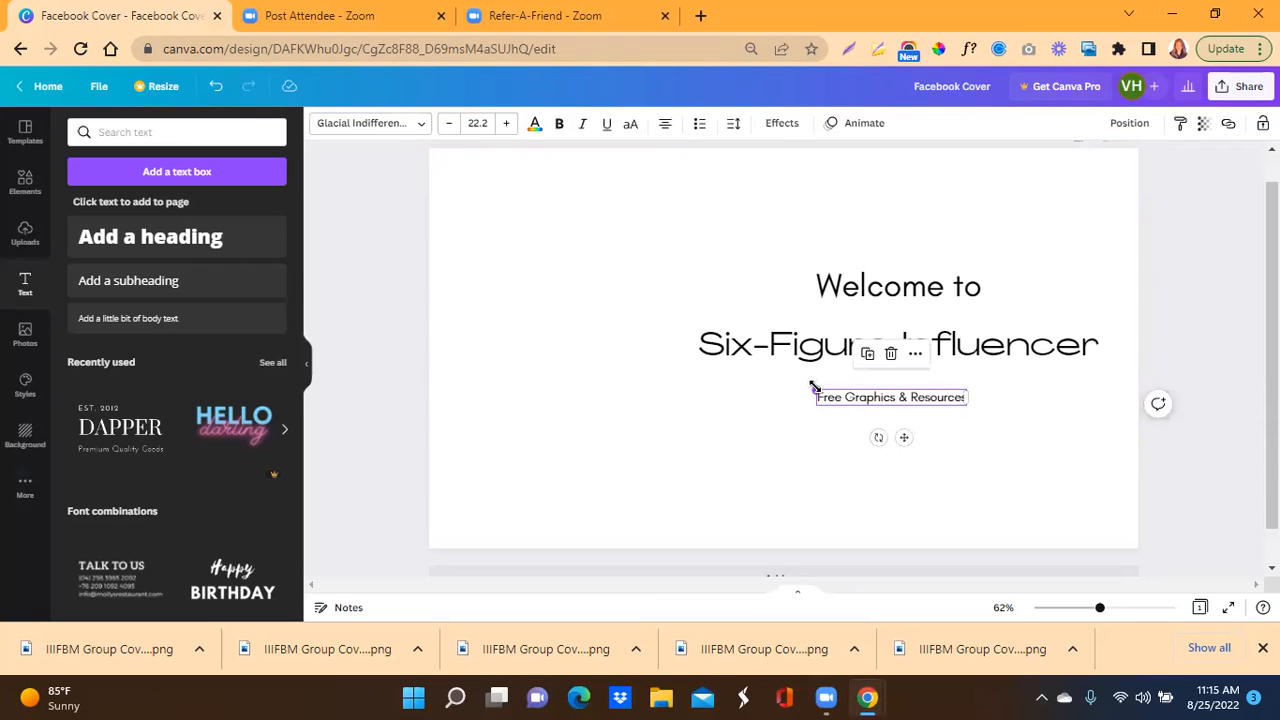
drag(815, 387, 726, 338)
drag(857, 434, 910, 454)
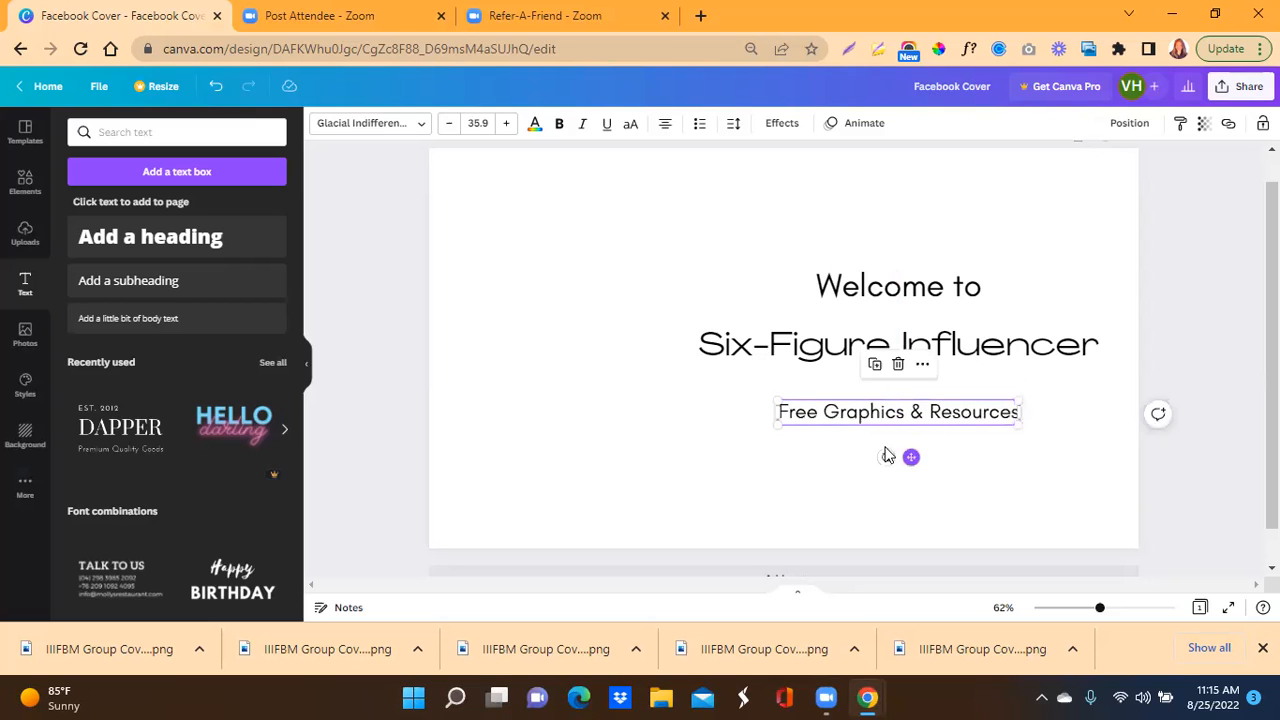
click(590, 352)
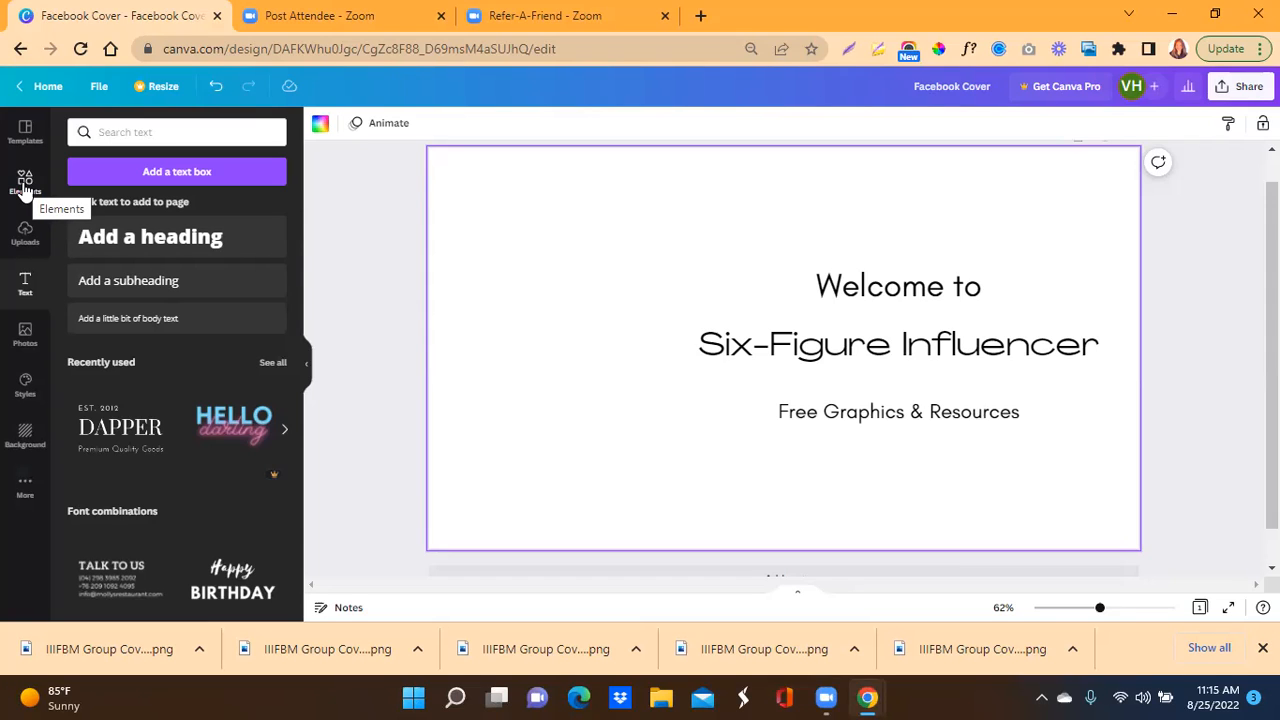
Step: Search the elements for "like", add the coral heart speech-bubble graphic, and place it at icon size between "Six-Figure Influencer" and the line below
click(25, 188)
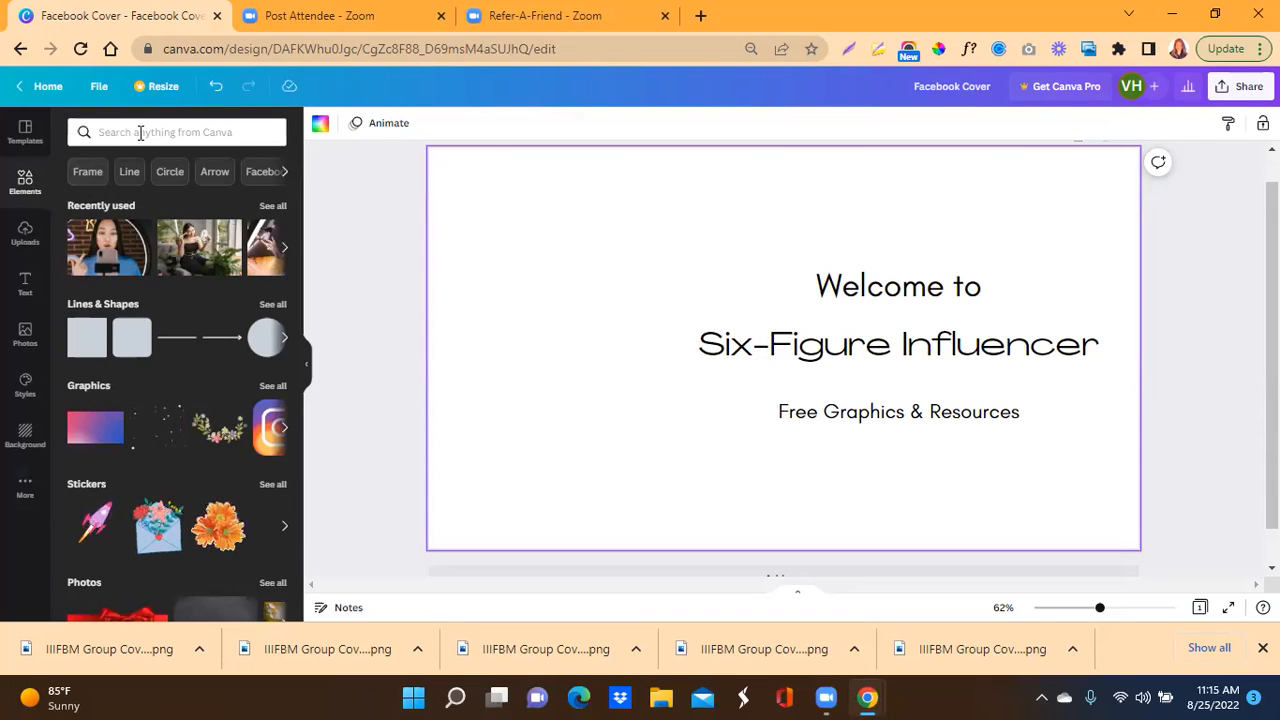
click(140, 132)
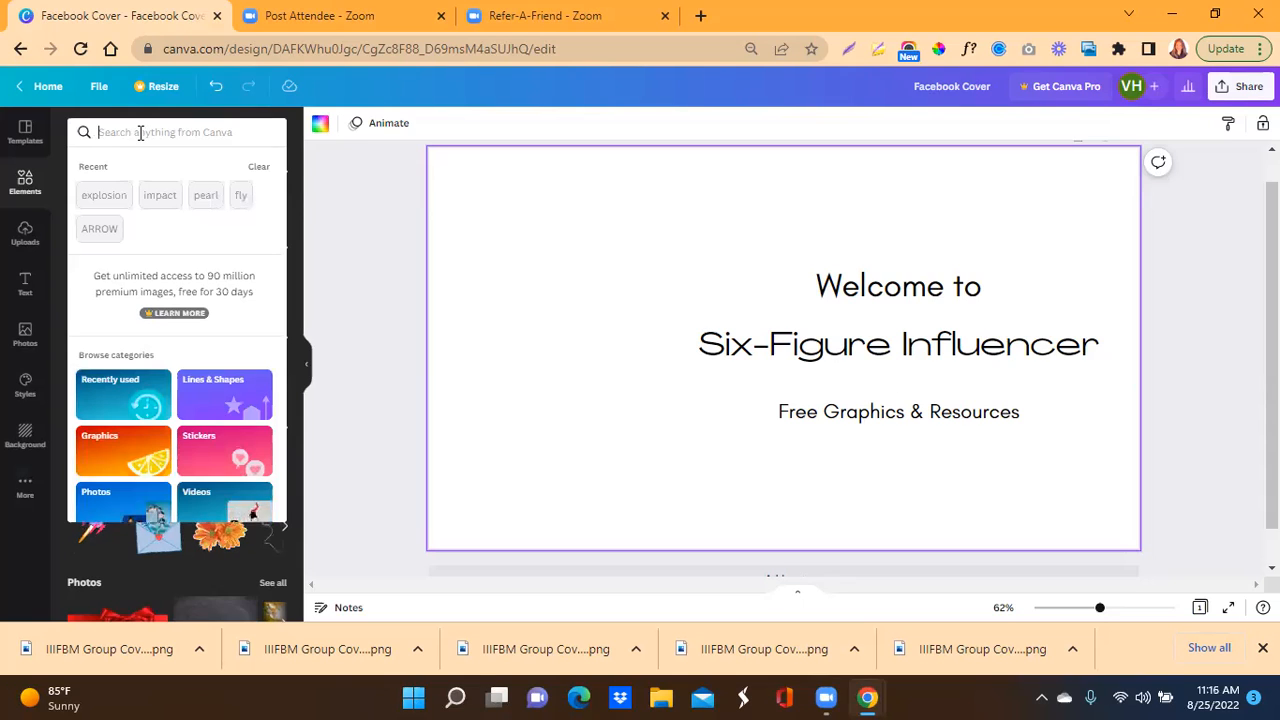
text(like)
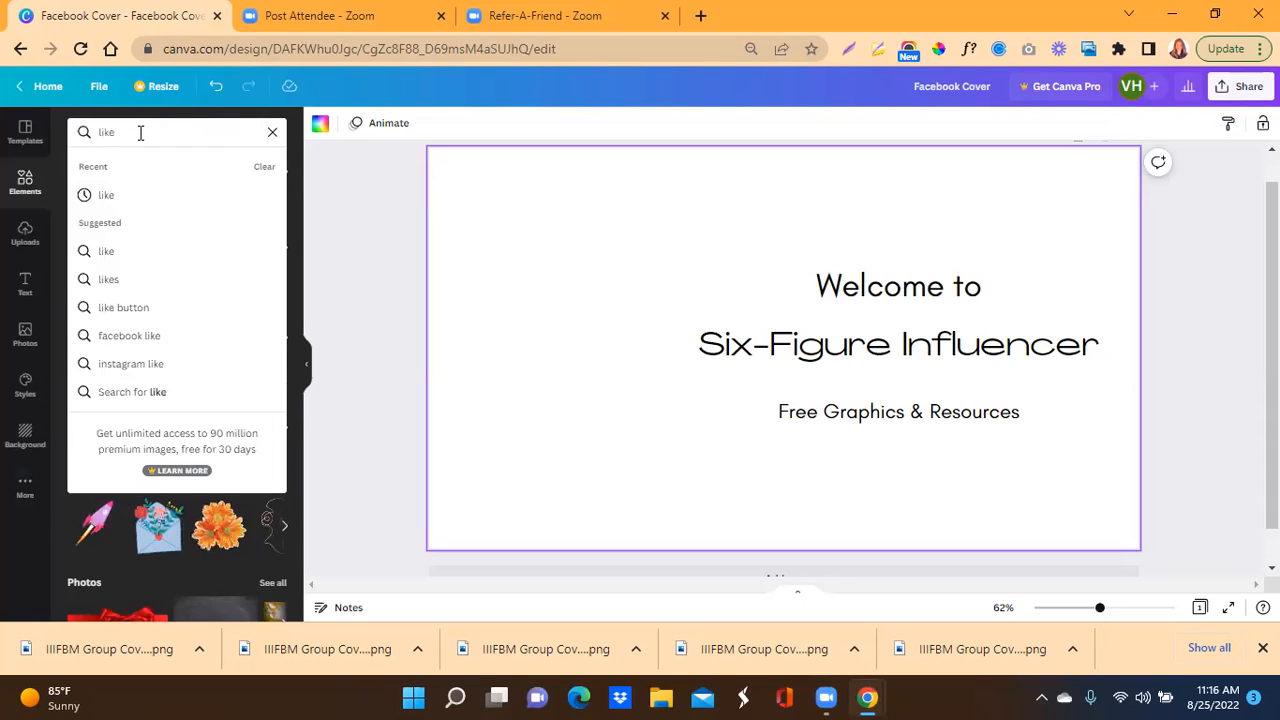
click(104, 199)
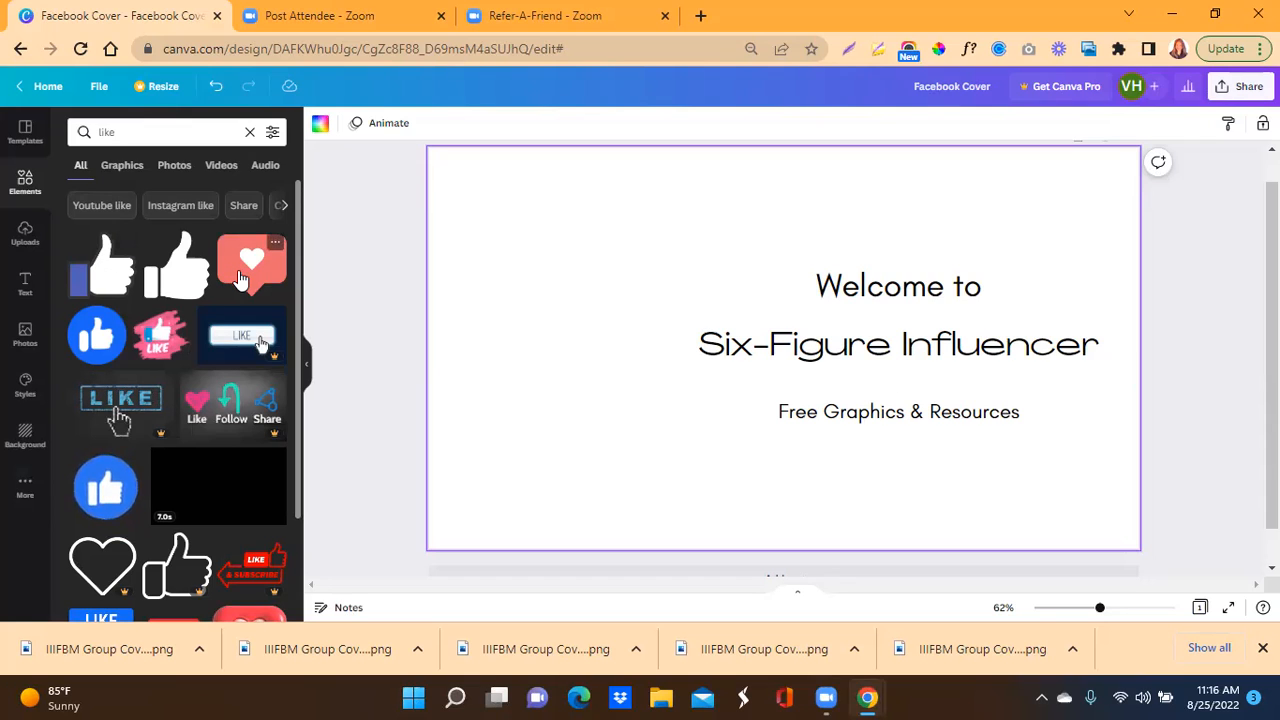
click(238, 278)
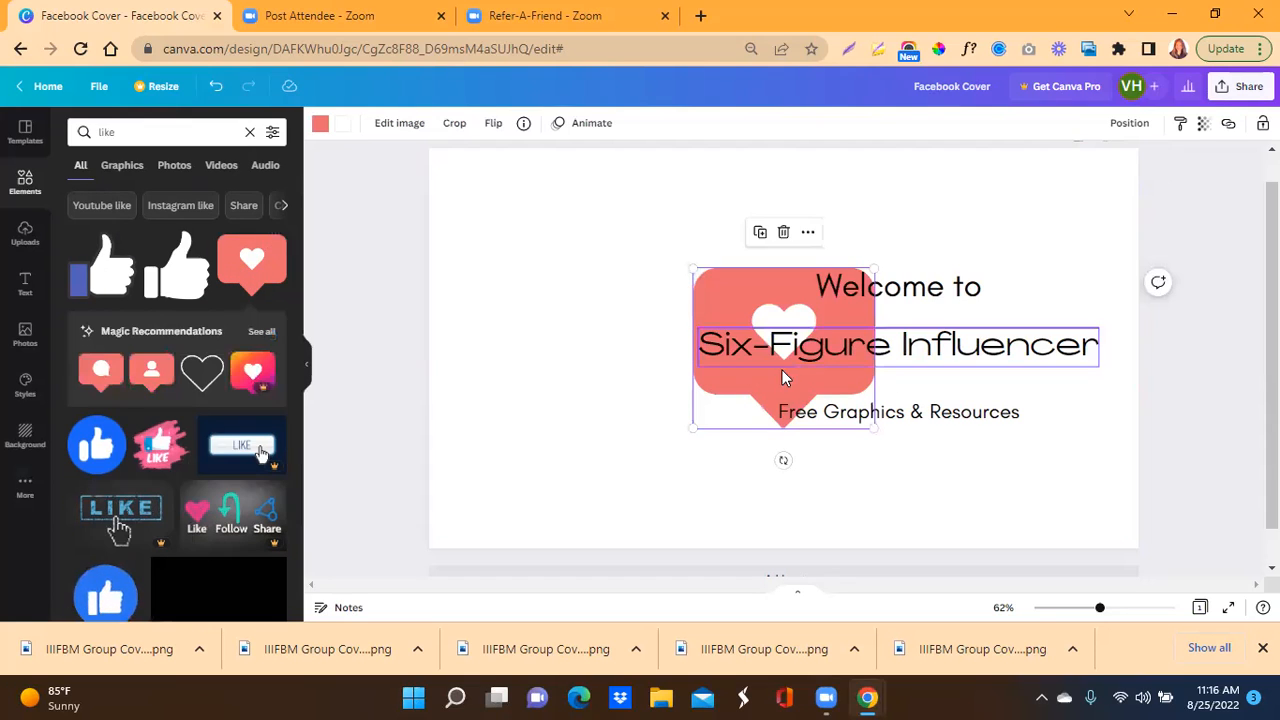
drag(690, 265, 818, 404)
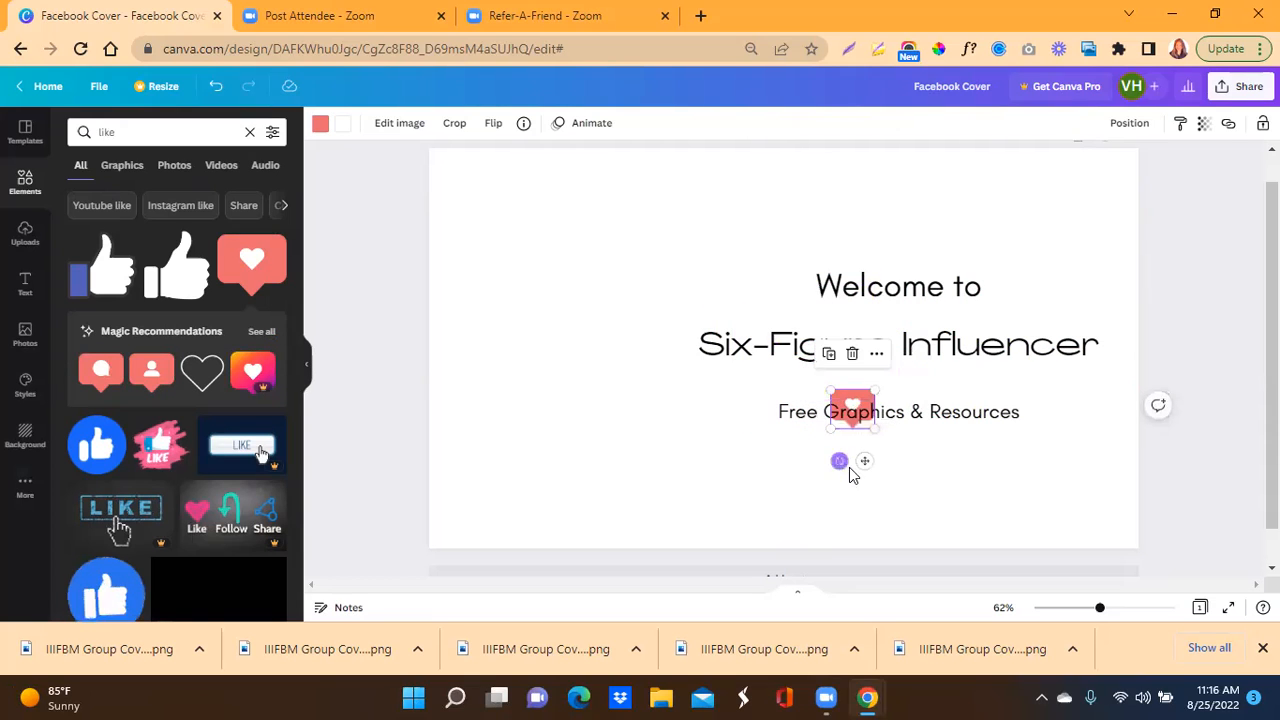
drag(858, 463, 903, 436)
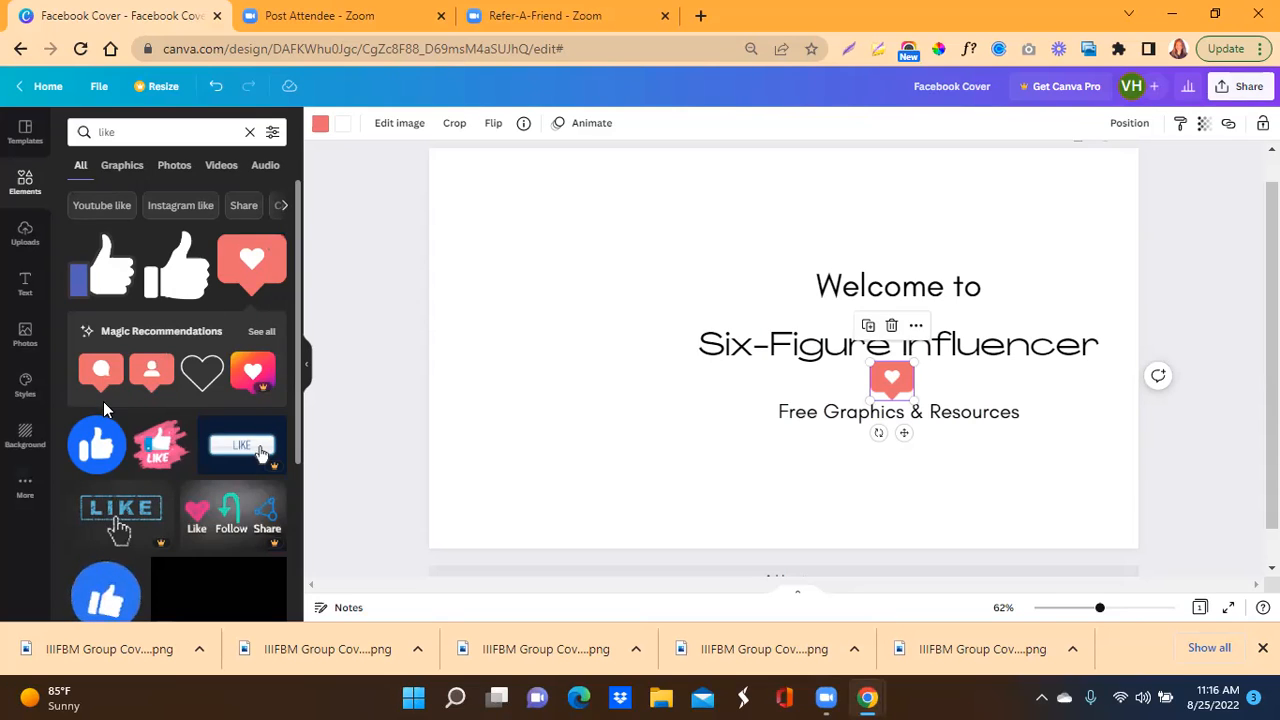
Step: Browse the remaining "like" results for other like and heart graphics
scroll(105, 410, down, 2)
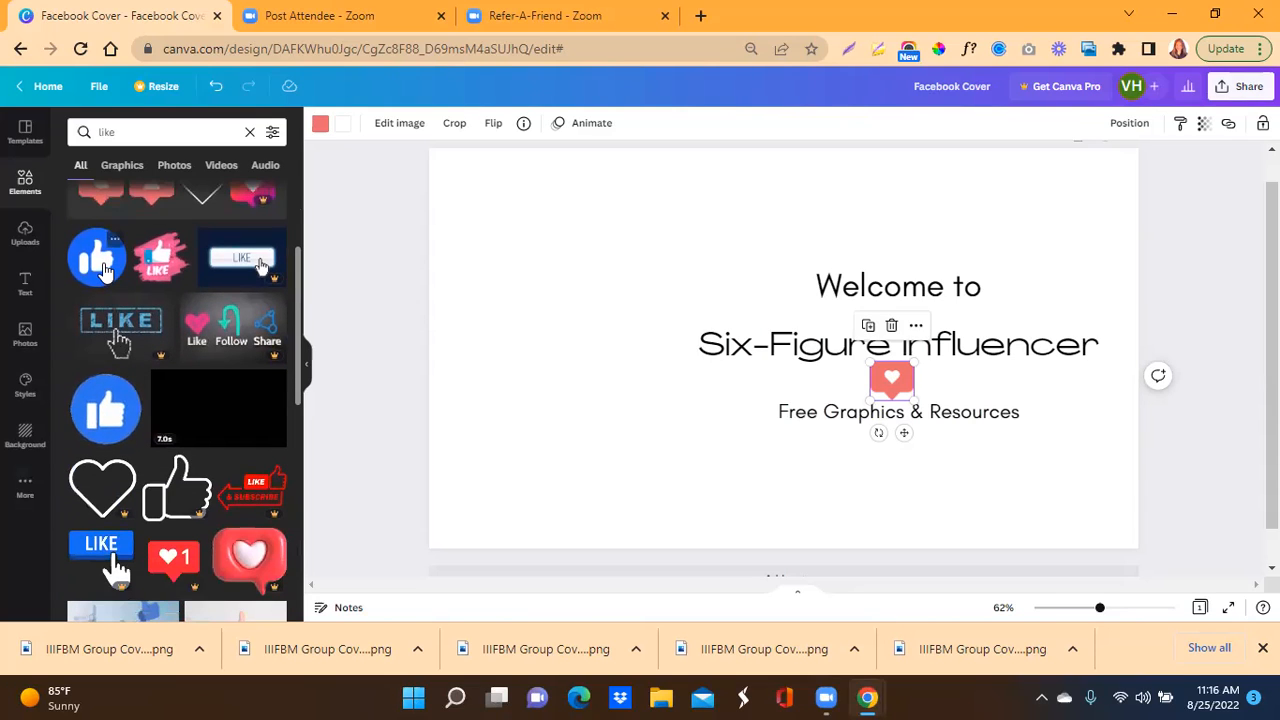
scroll(250, 445, down, 2)
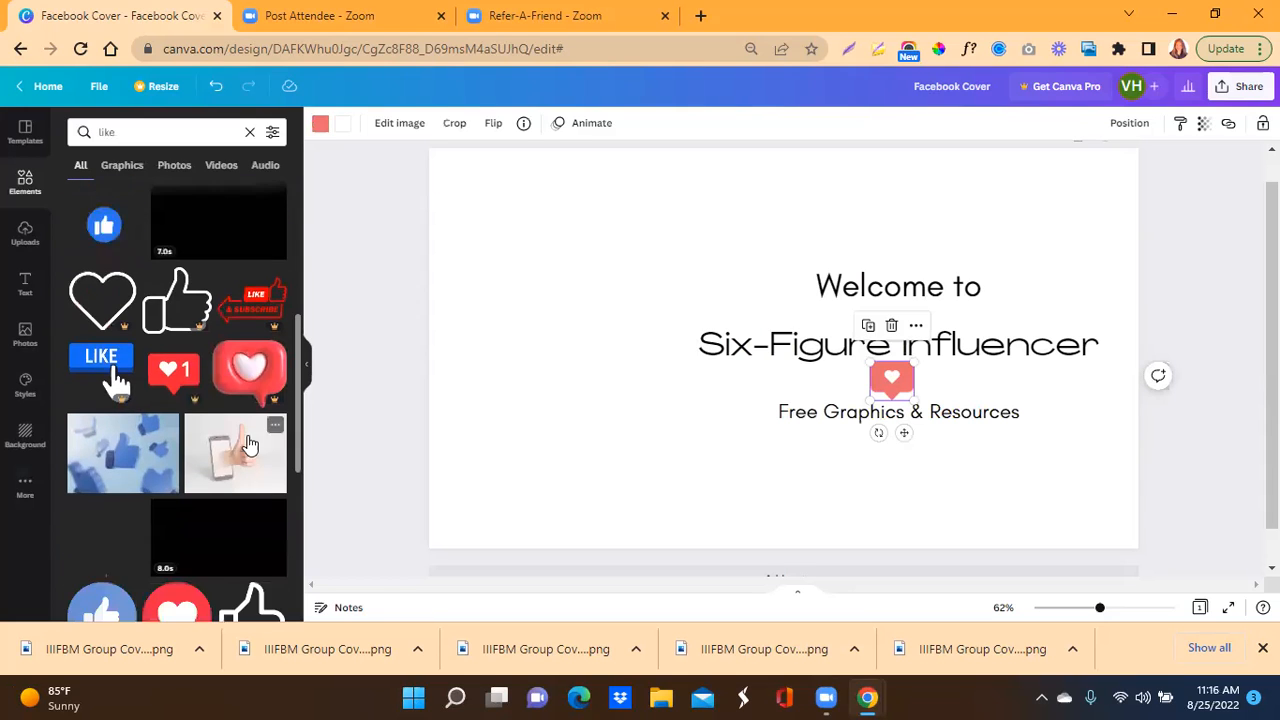
scroll(199, 456, down, 5)
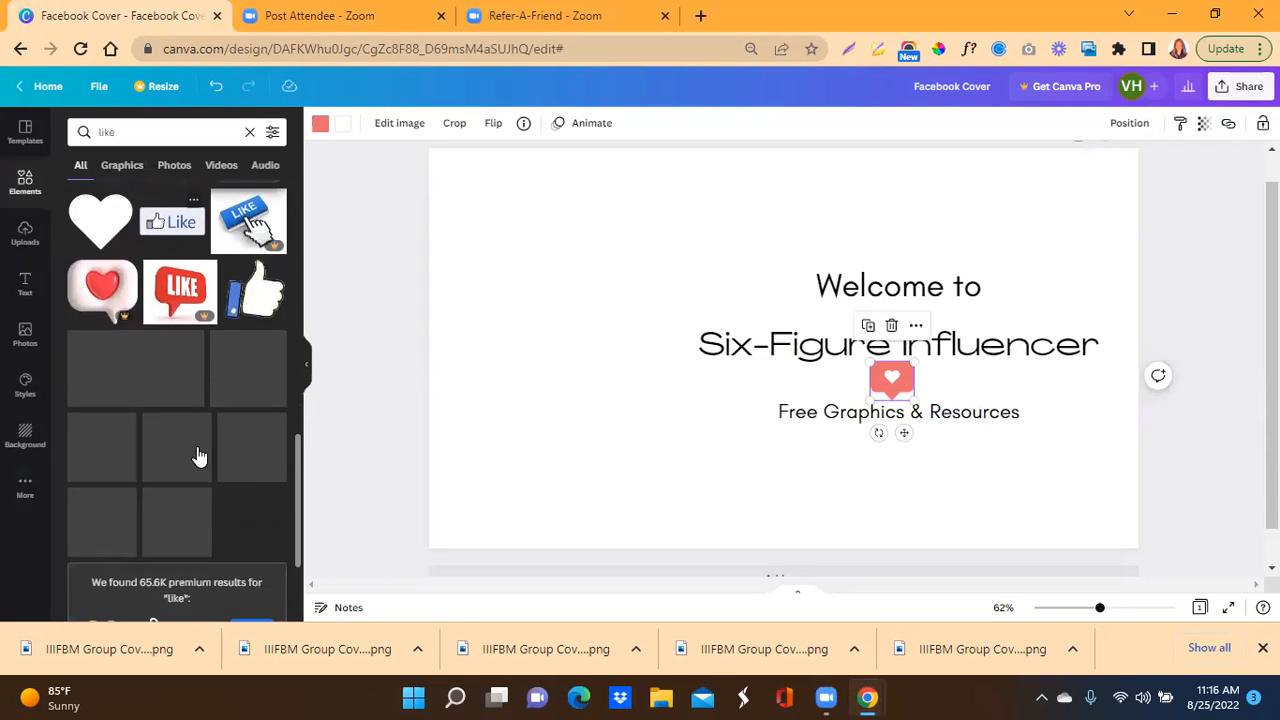
scroll(199, 456, down, 2)
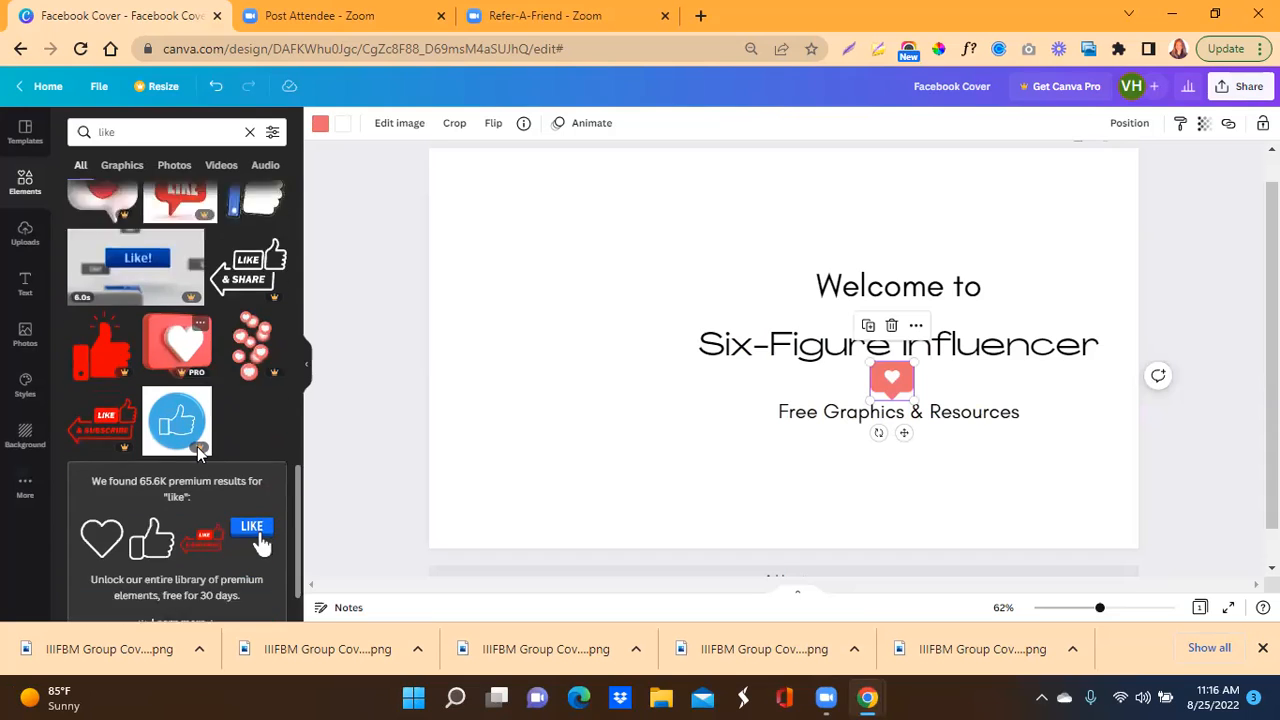
scroll(199, 456, down, 5)
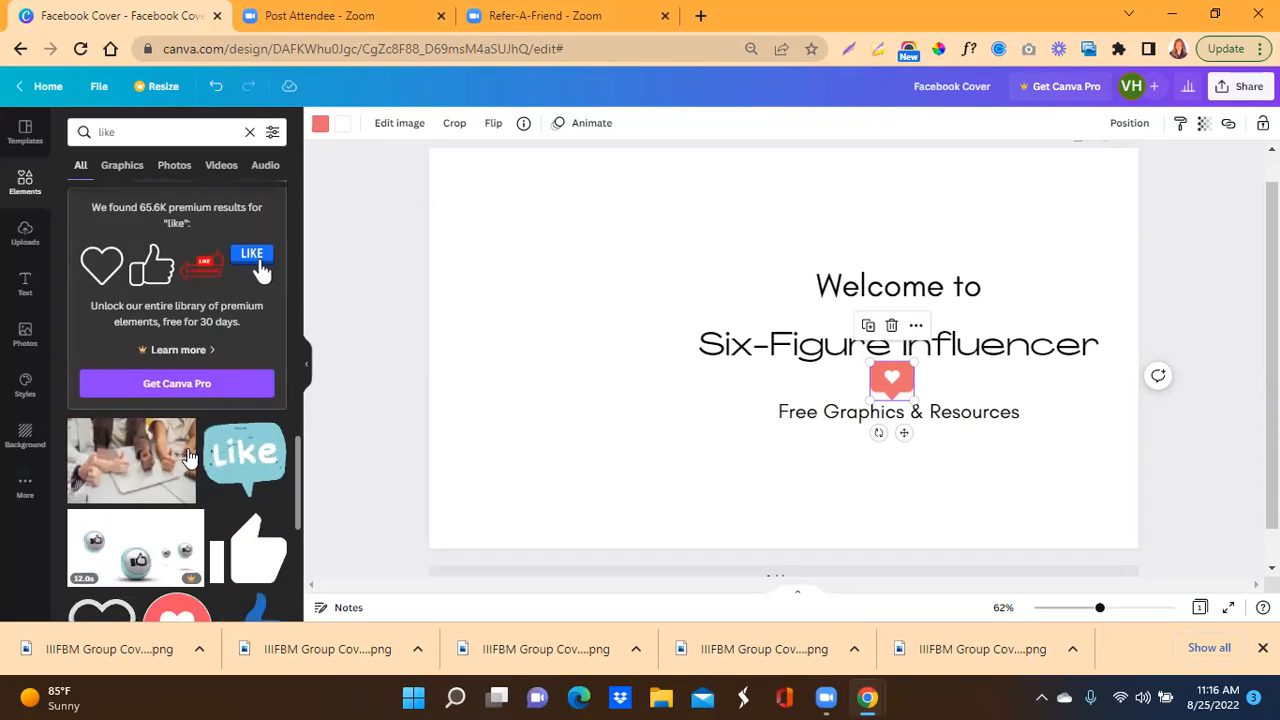
scroll(181, 461, down, 1)
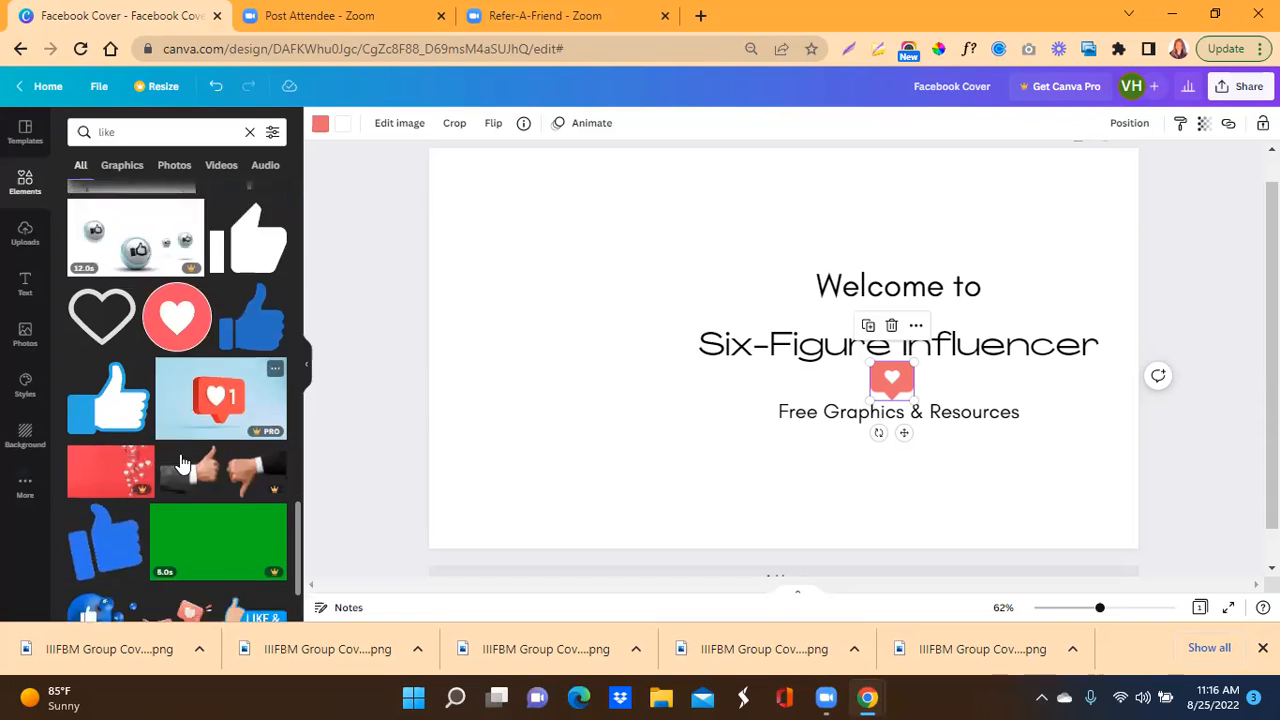
scroll(181, 461, down, 1)
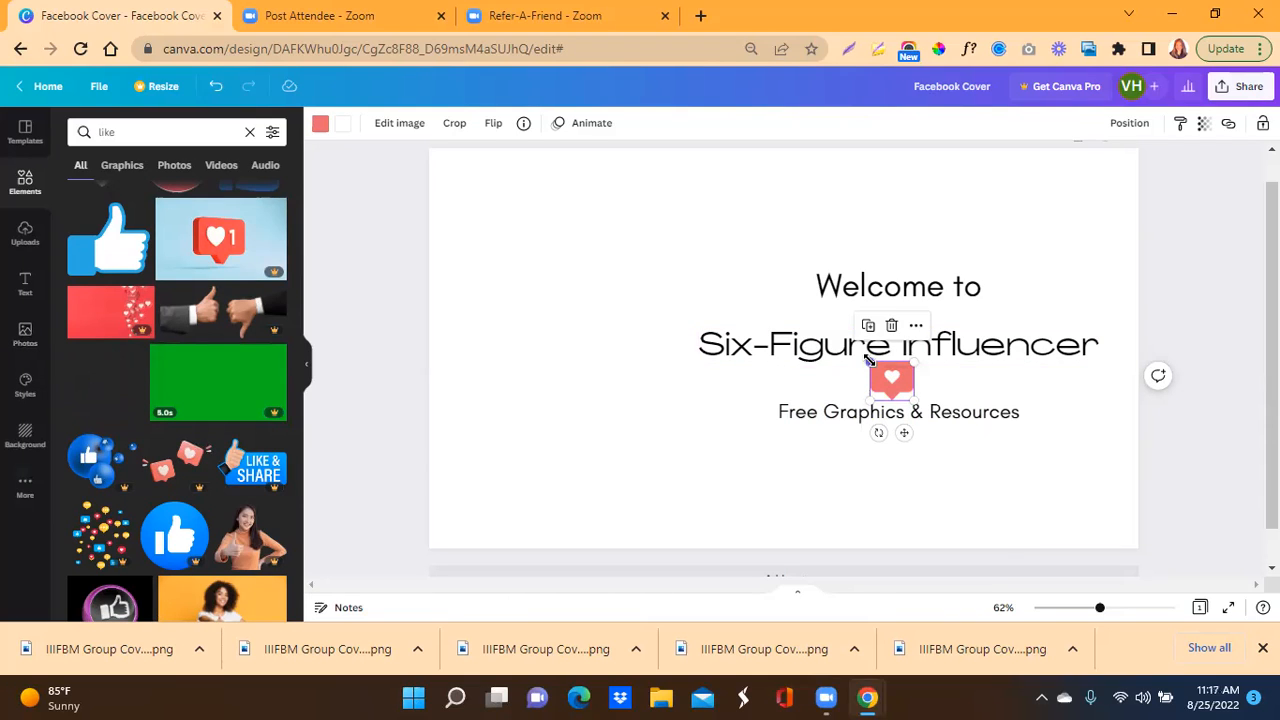
Step: Shrink the heart icon slightly and nudge it to sit centred between the heading and "Free Graphics & Resources"
drag(871, 363, 875, 367)
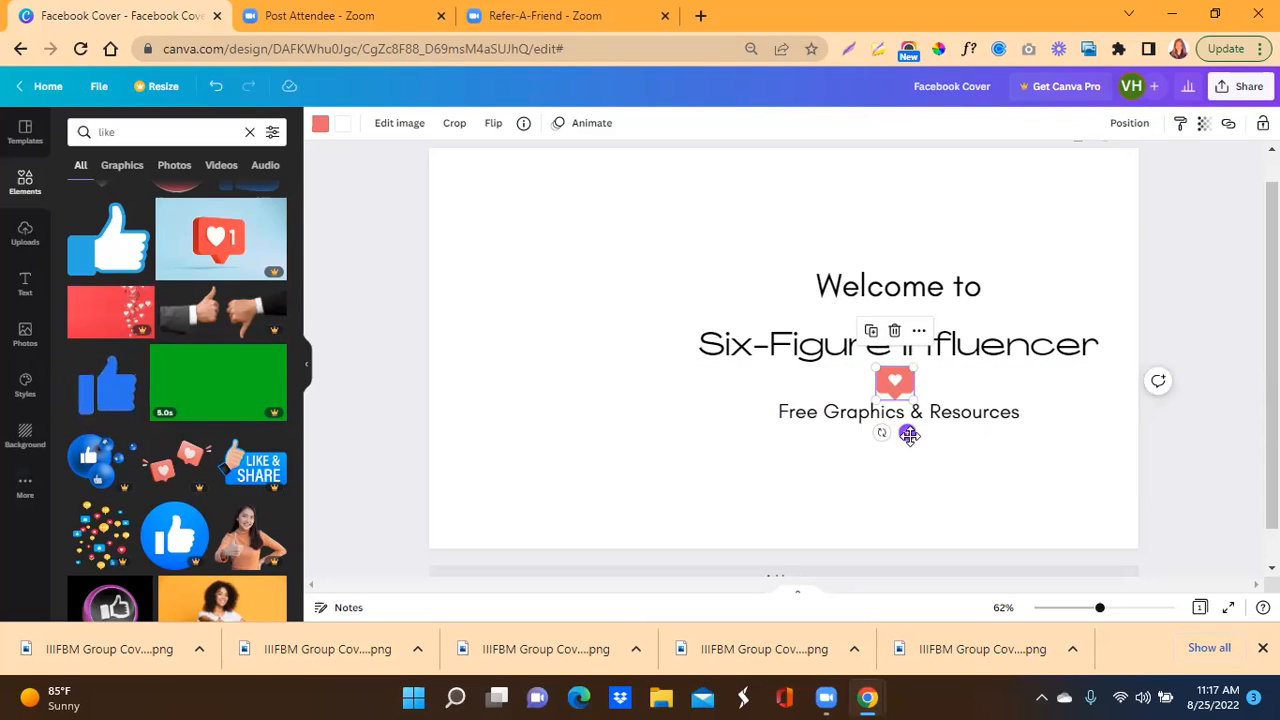
drag(908, 433, 905, 430)
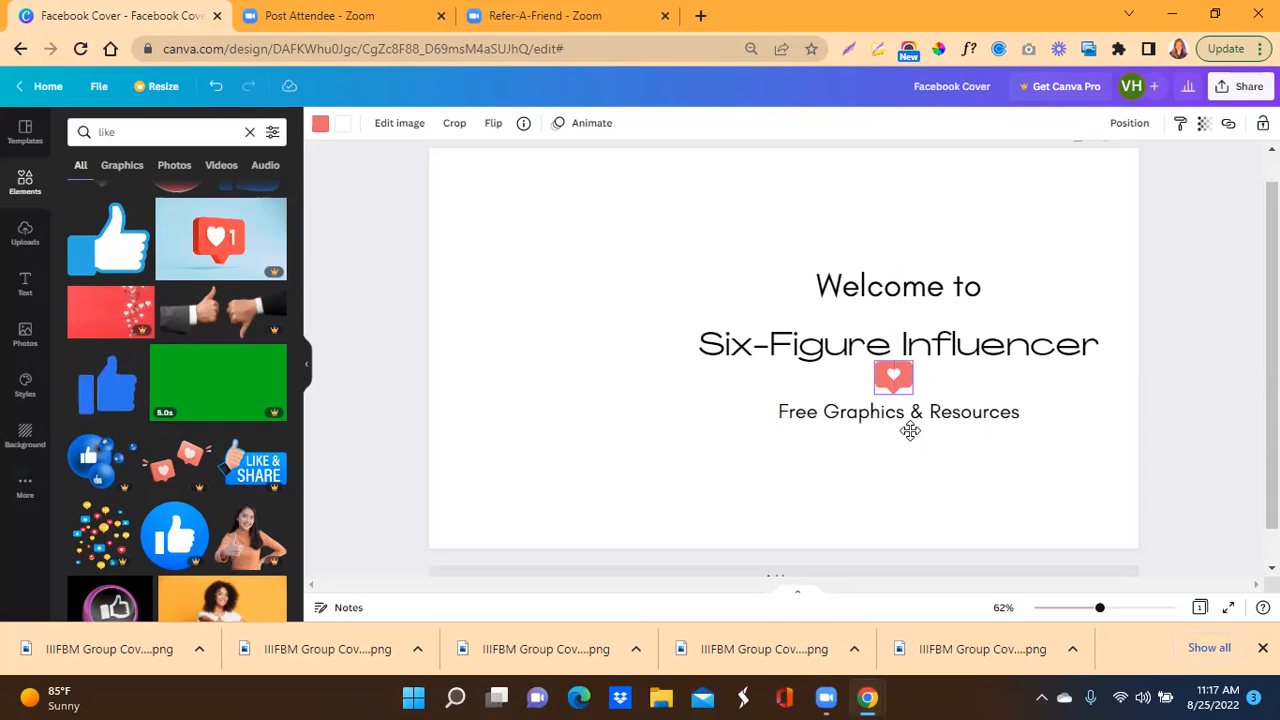
click(862, 509)
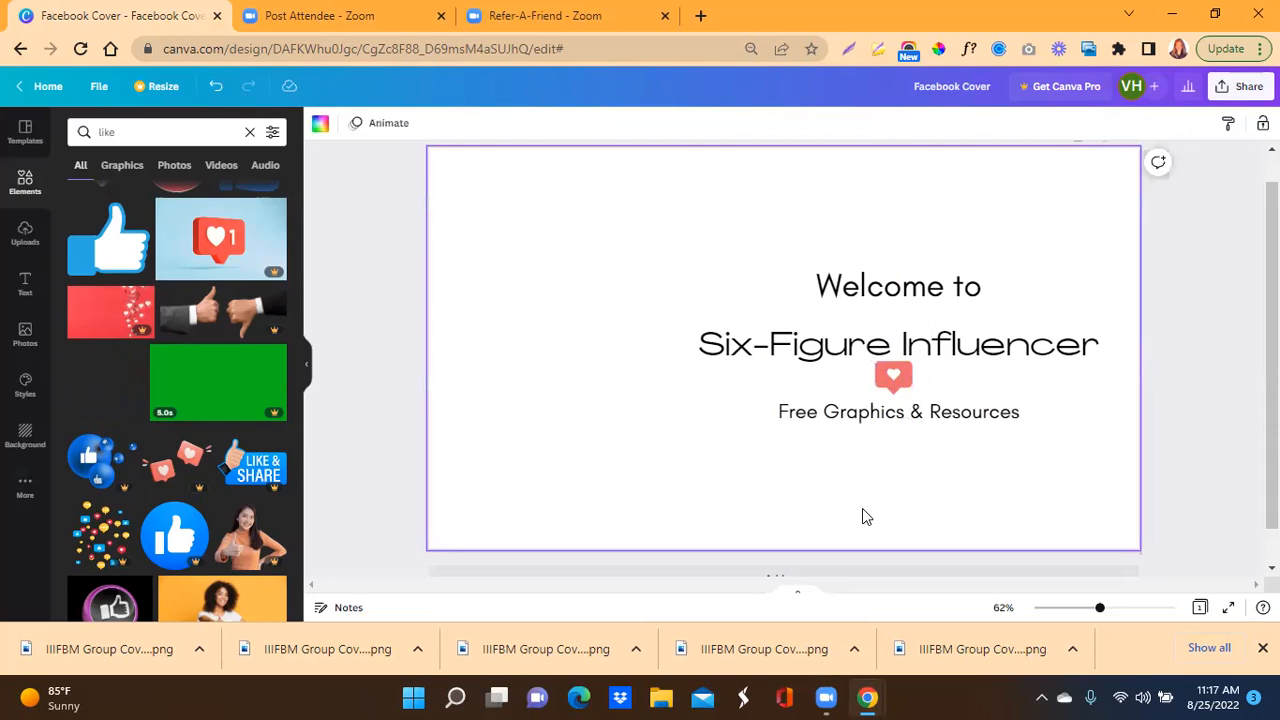
Step: Try bright red as the heart icon's bubble colour, then restore its original coral
click(894, 379)
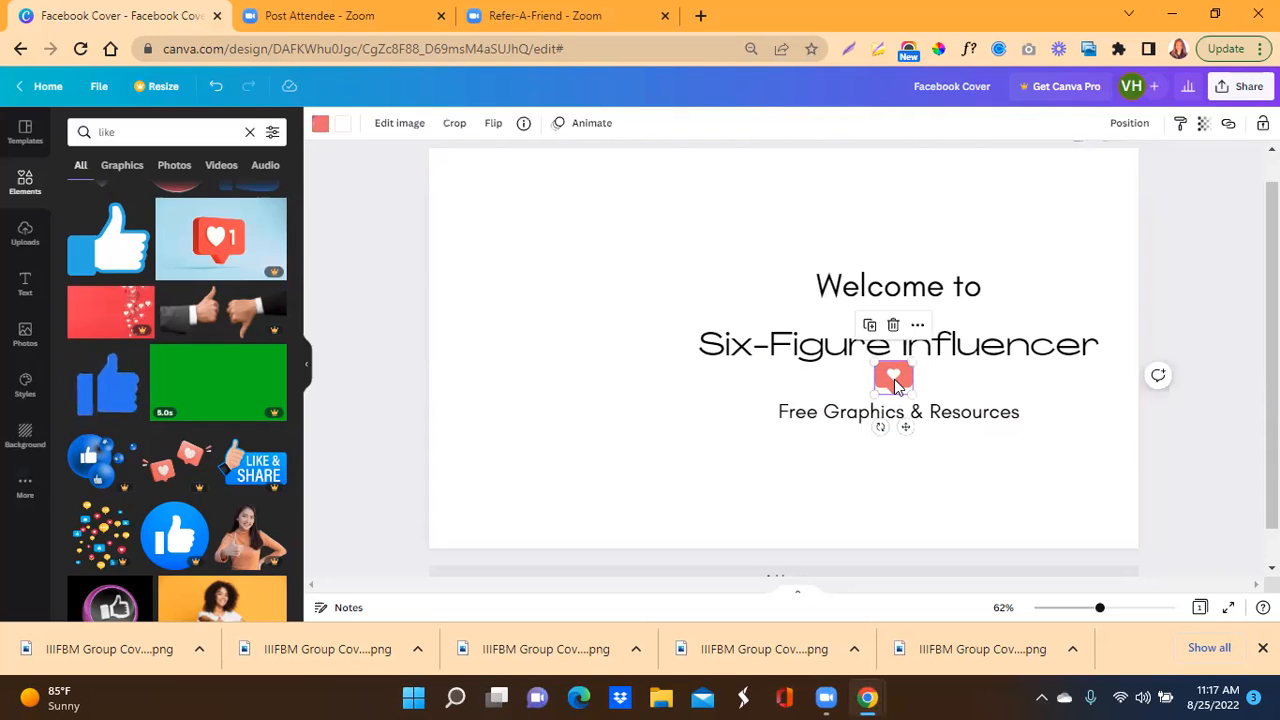
click(320, 124)
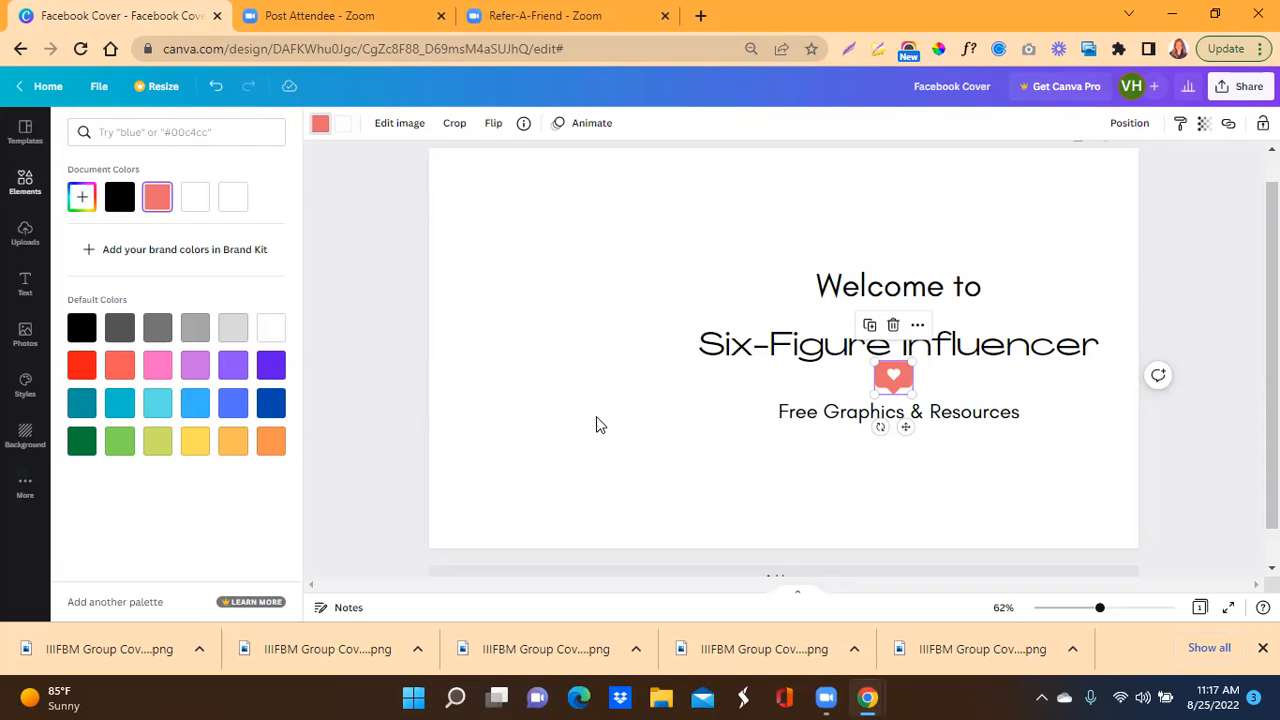
click(78, 370)
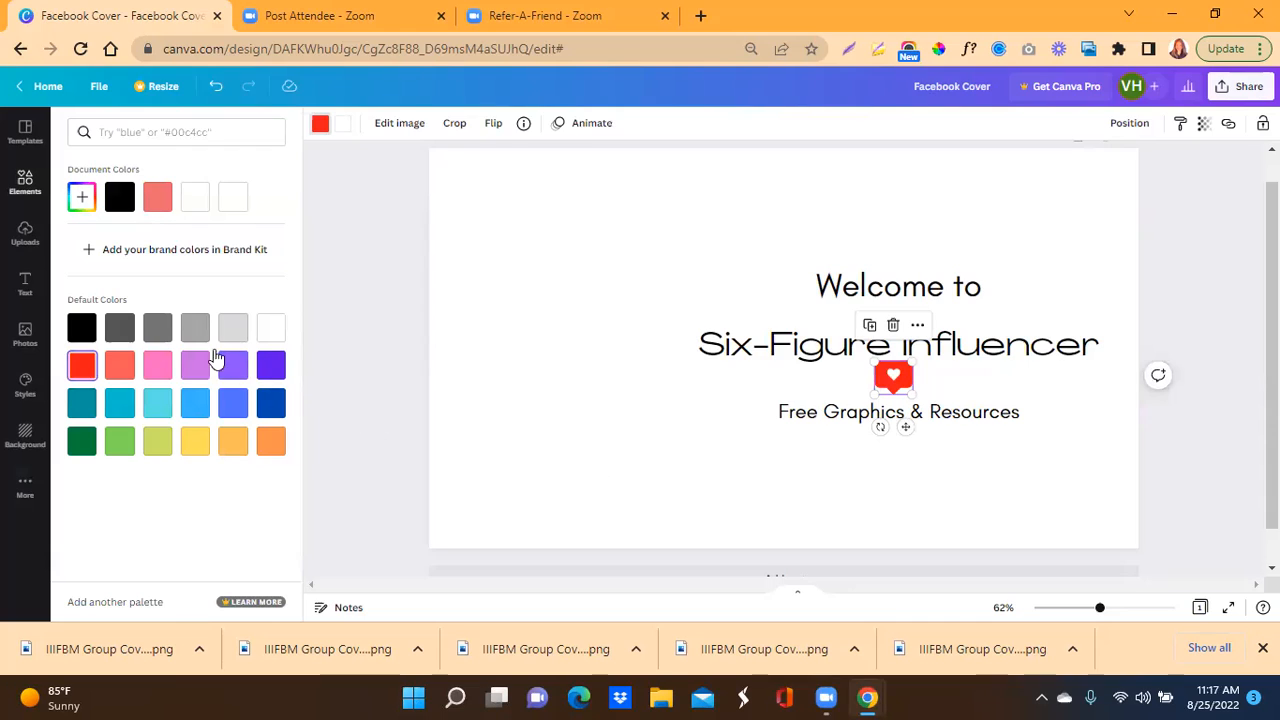
click(157, 200)
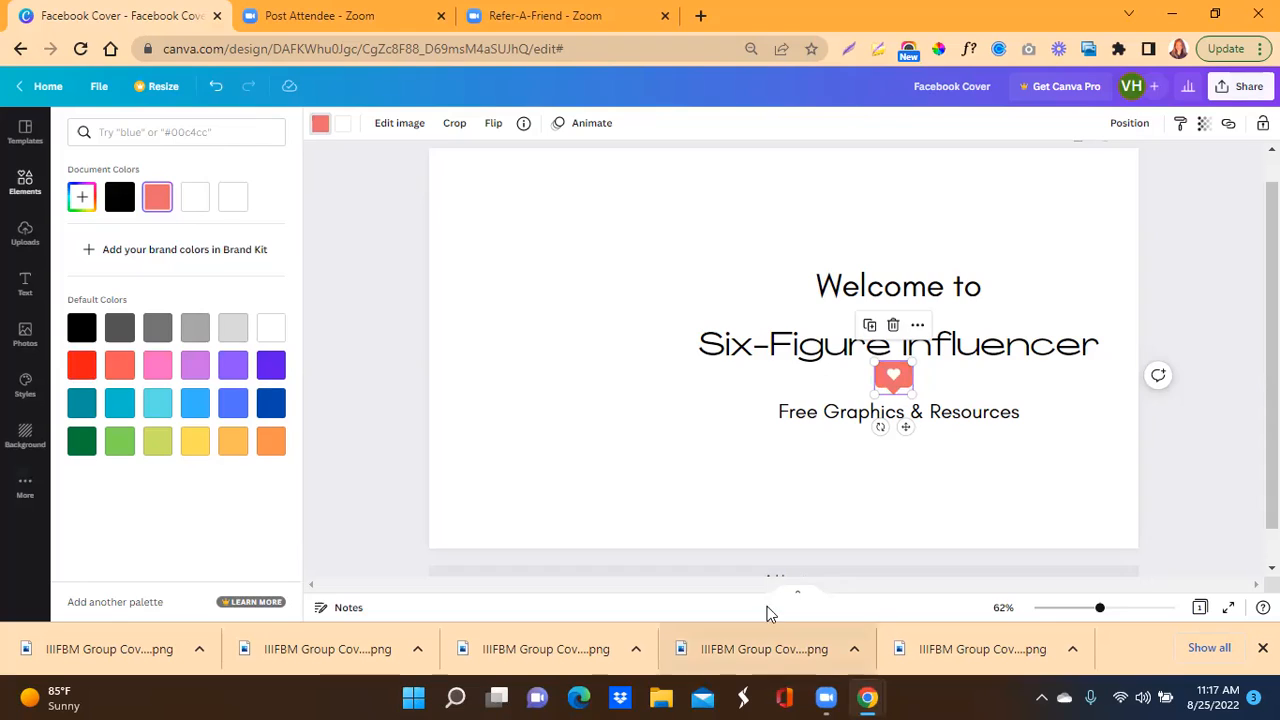
click(683, 480)
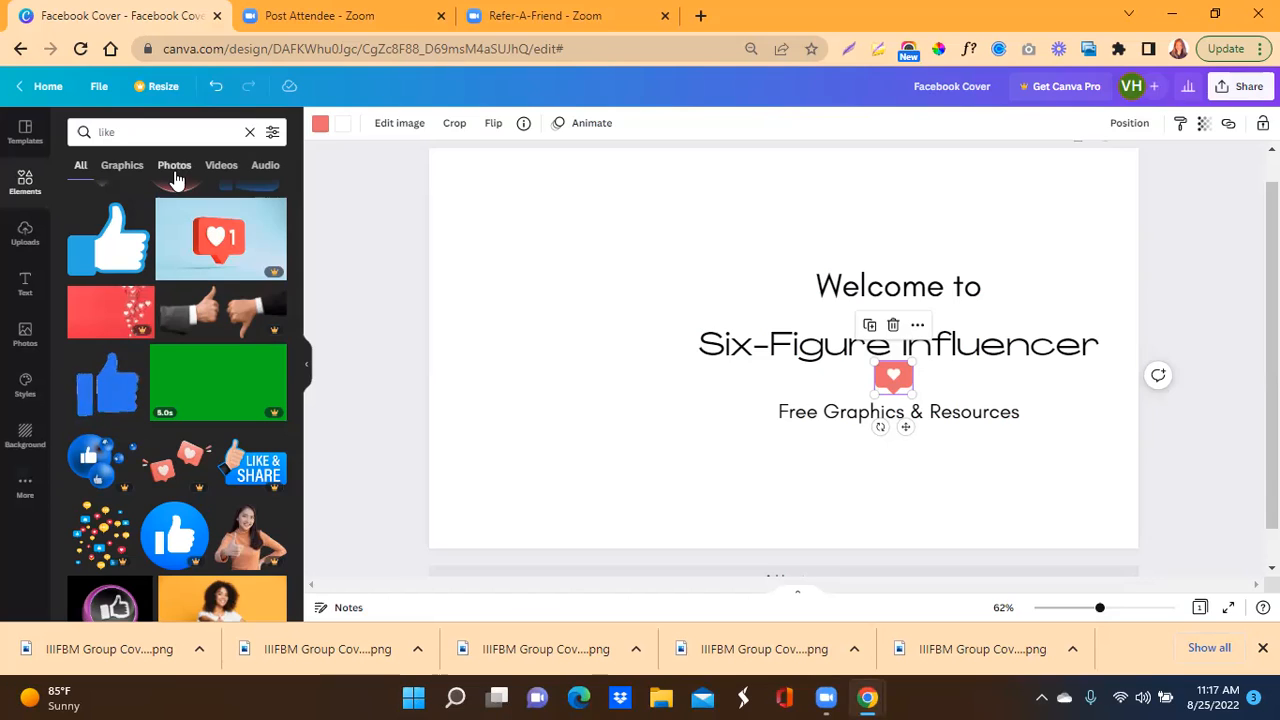
Step: Clear the "like" search and browse the element categories, including graphics, photos, charts, frames, grids and collections
click(250, 134)
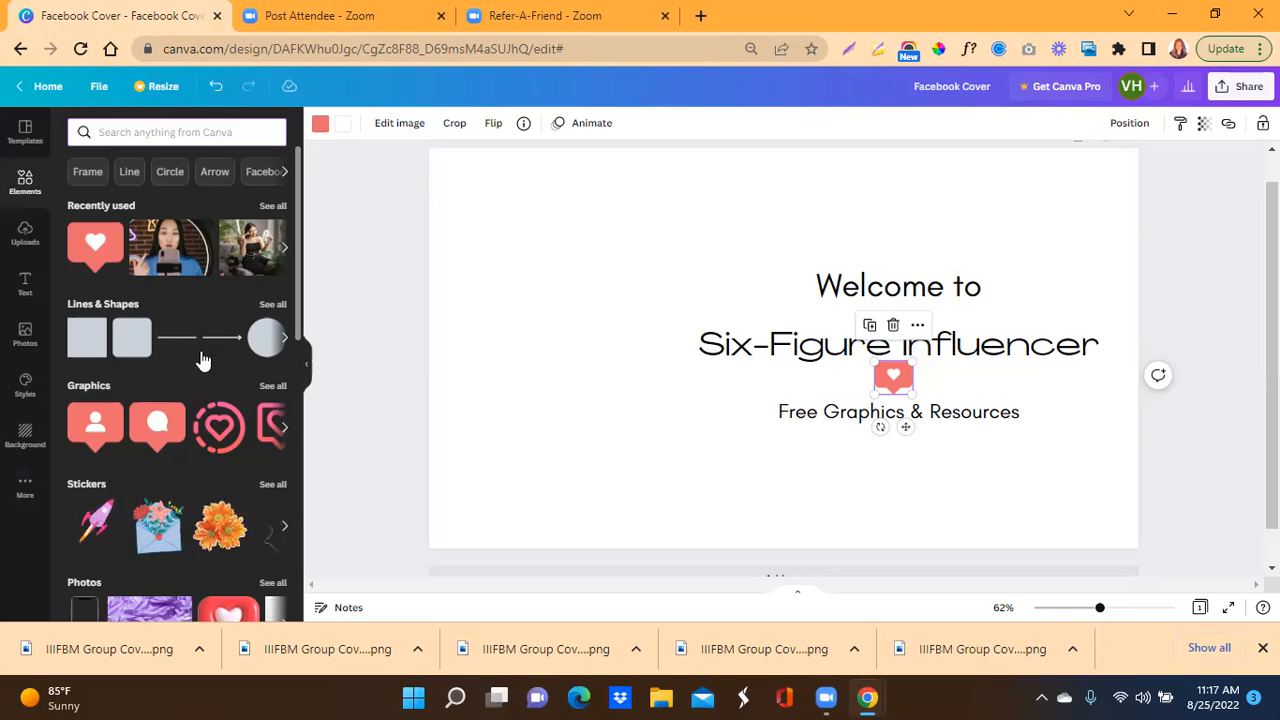
scroll(189, 381, down, 2)
scroll(189, 382, down, 2)
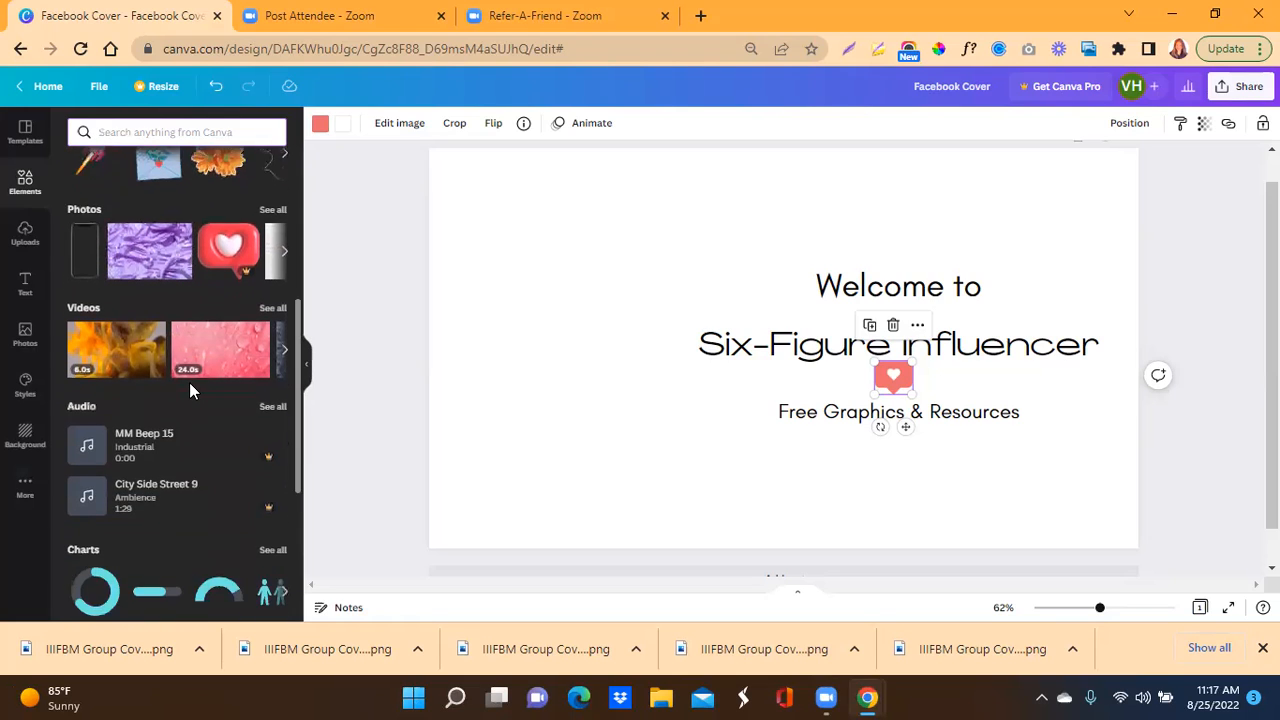
scroll(189, 382, down, 3)
scroll(189, 382, down, 10)
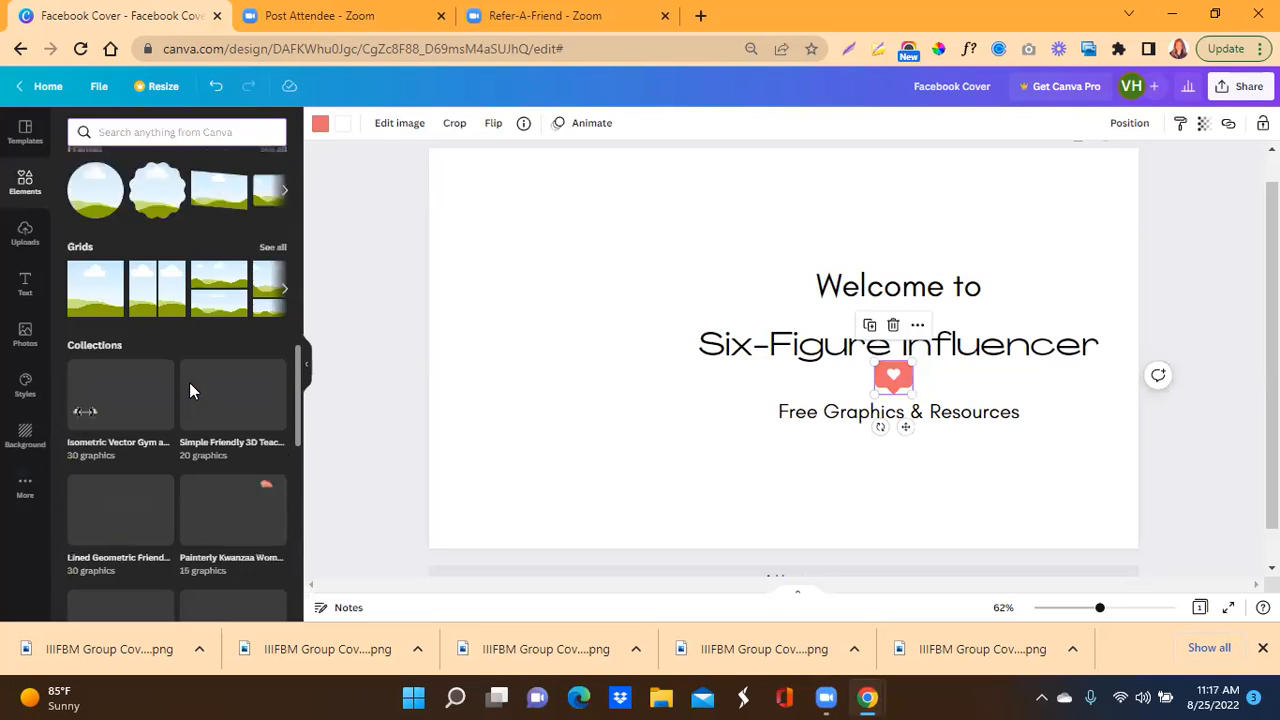
scroll(192, 392, down, 10)
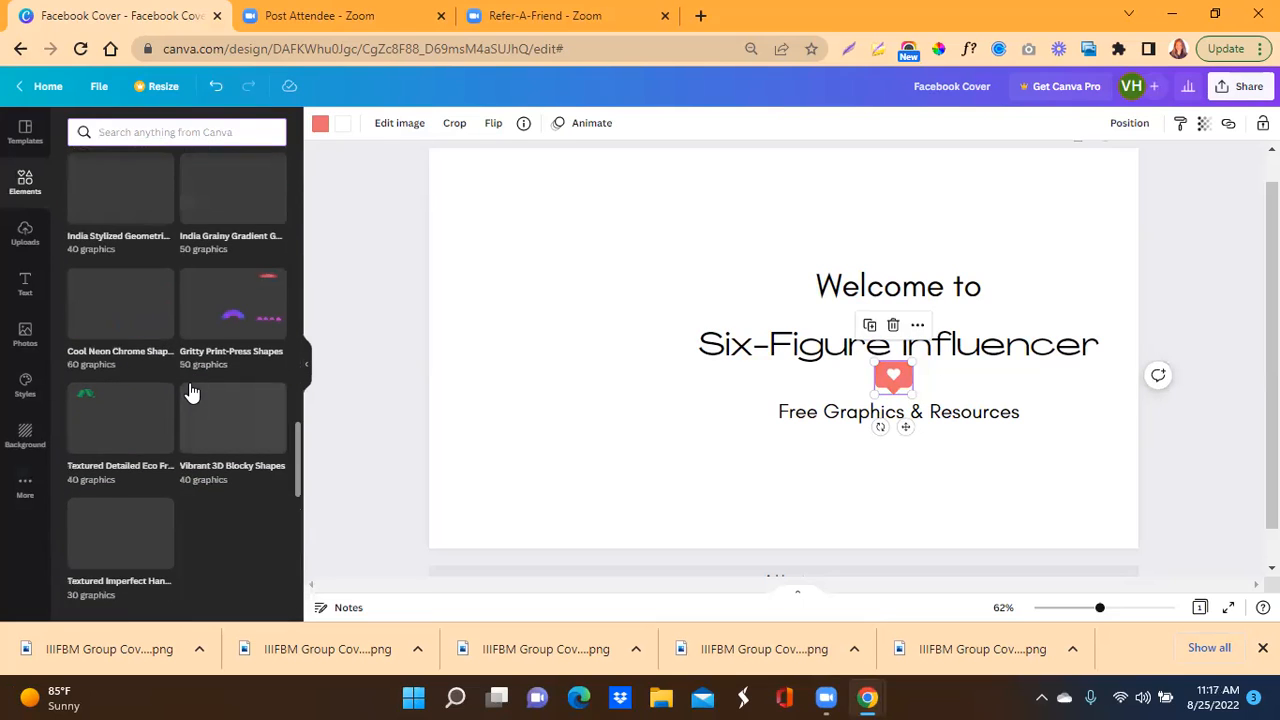
scroll(192, 392, down, 5)
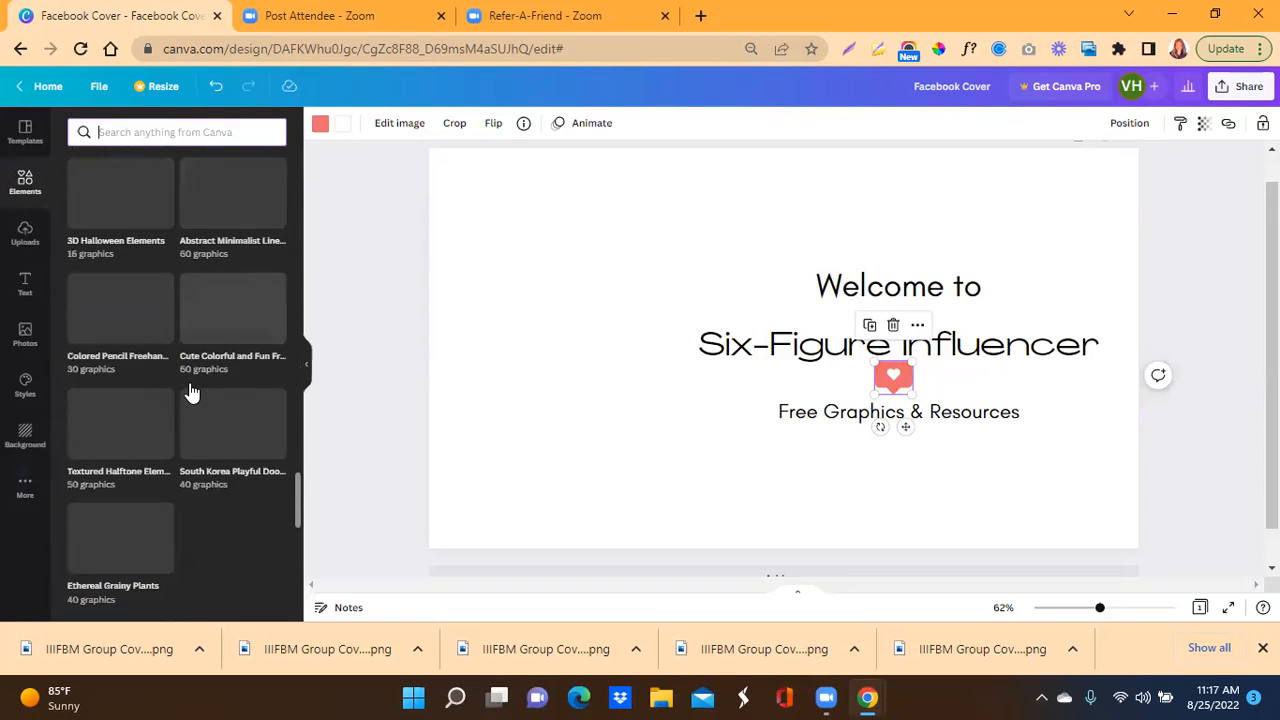
scroll(192, 392, up, 15)
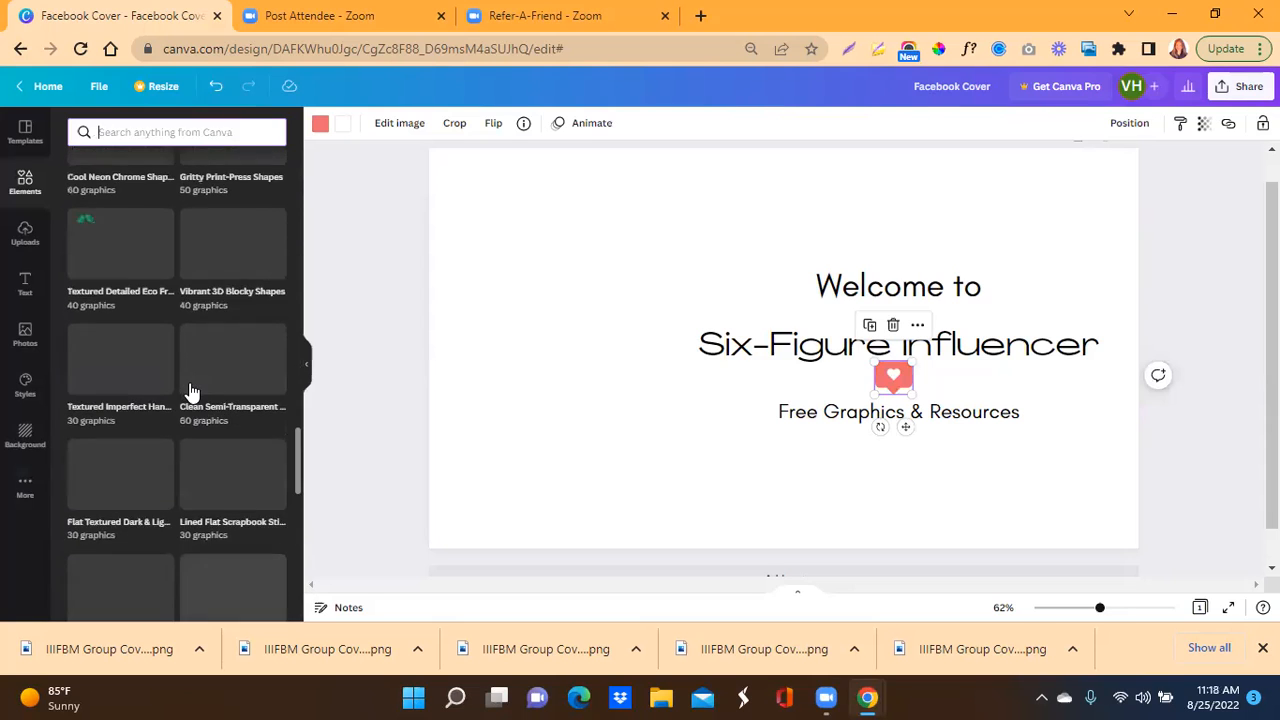
scroll(189, 390, up, 15)
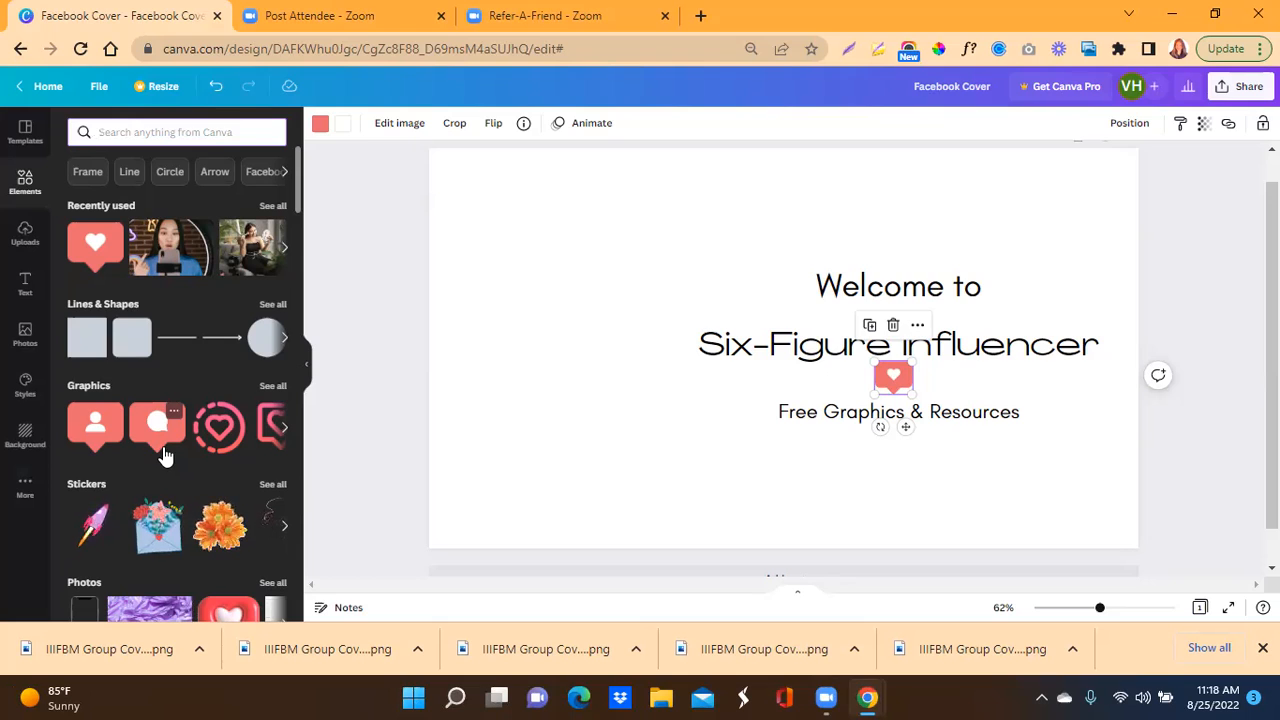
scroll(183, 447, down, 2)
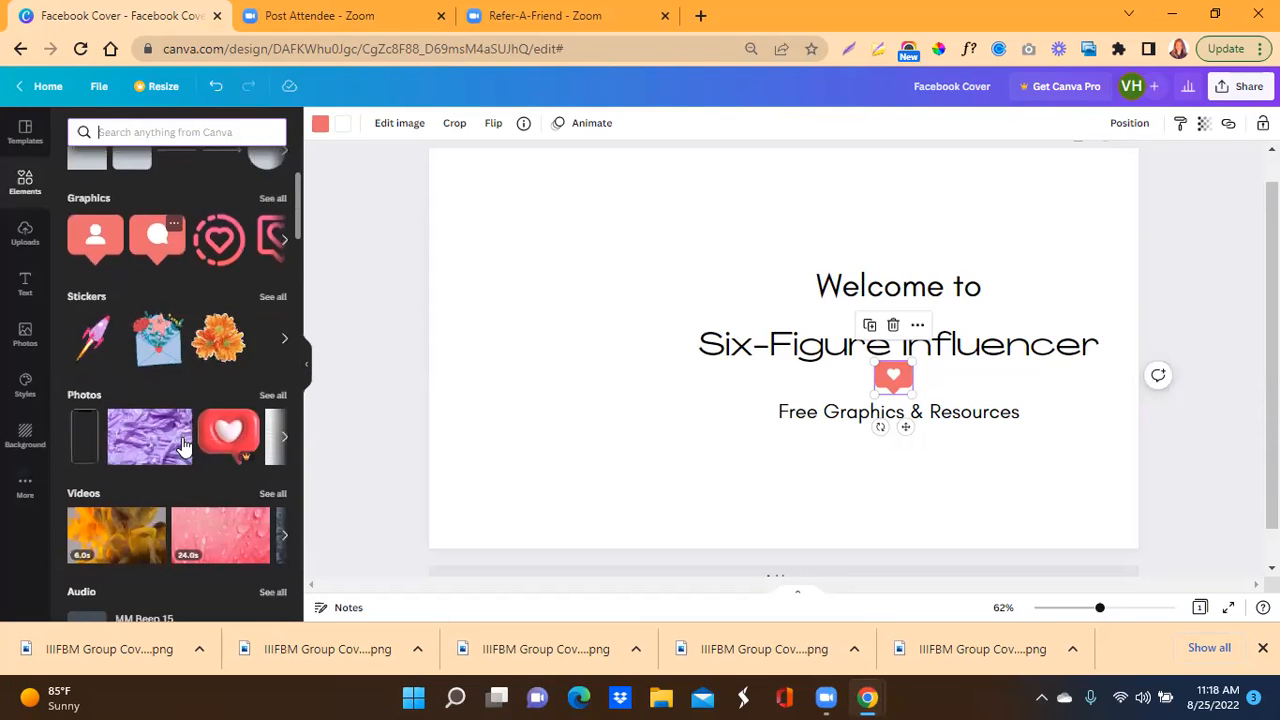
scroll(183, 447, down, 3)
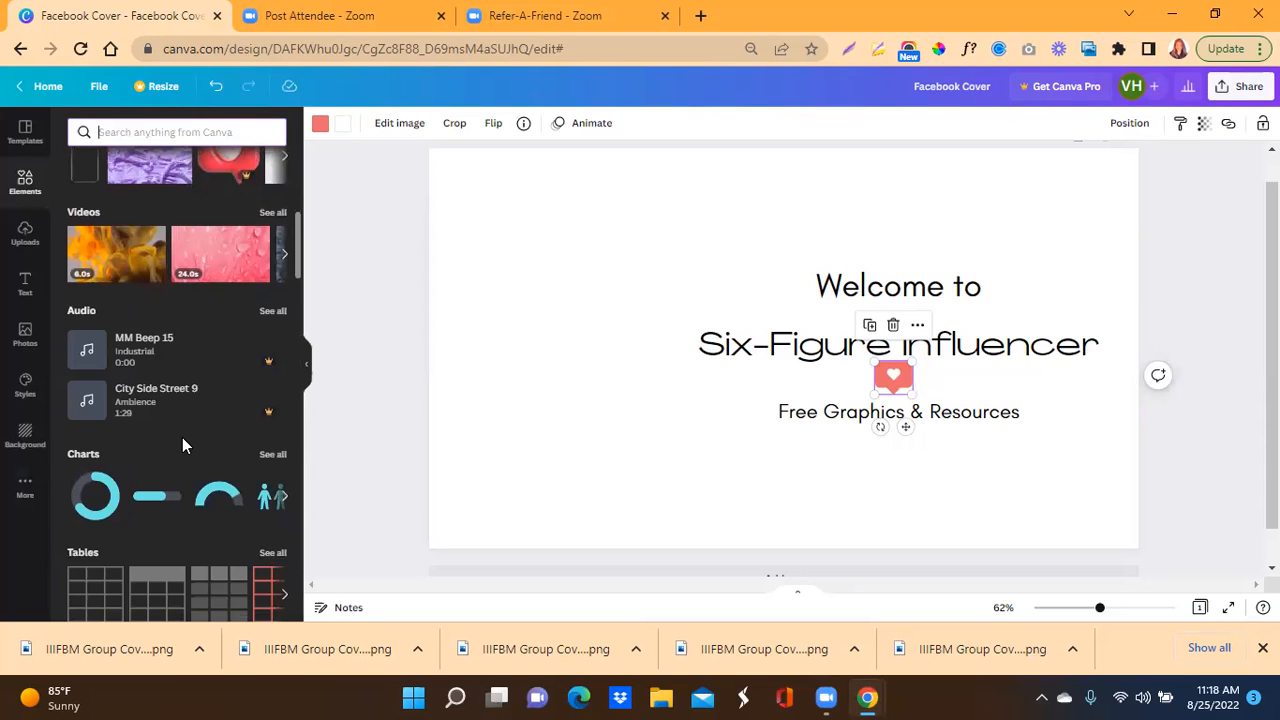
scroll(182, 437, down, 3)
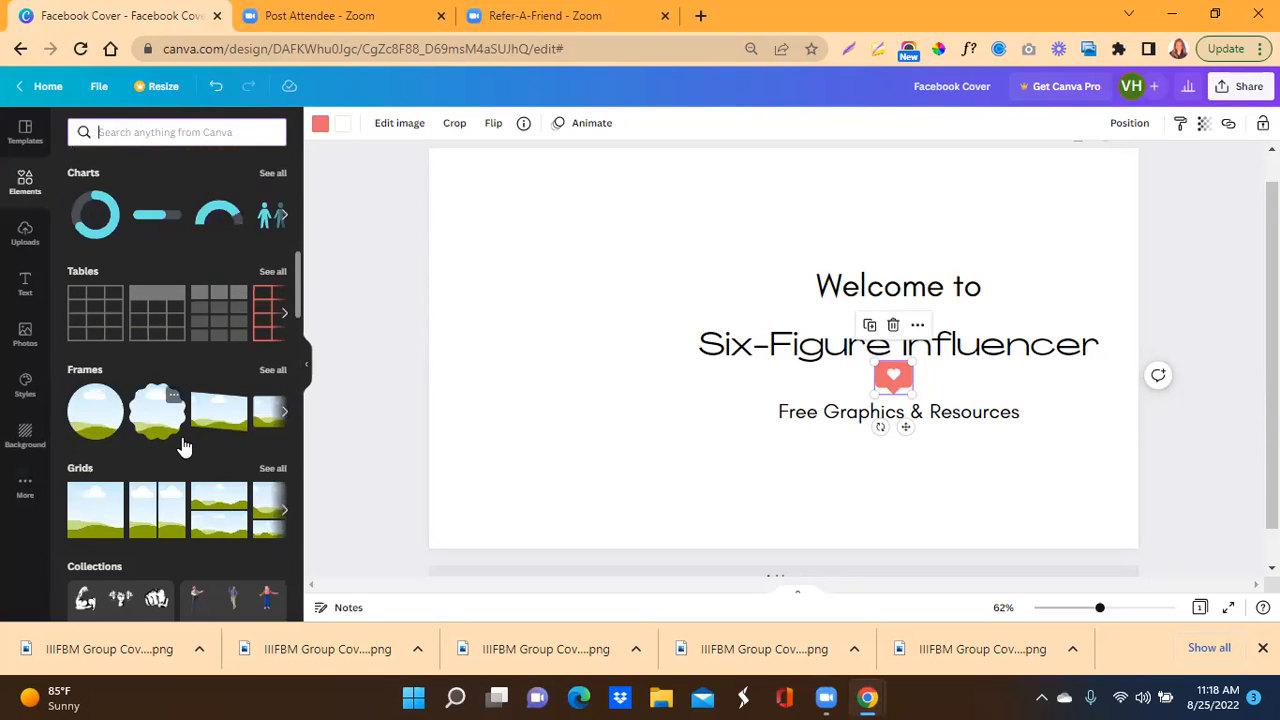
scroll(183, 447, down, 1)
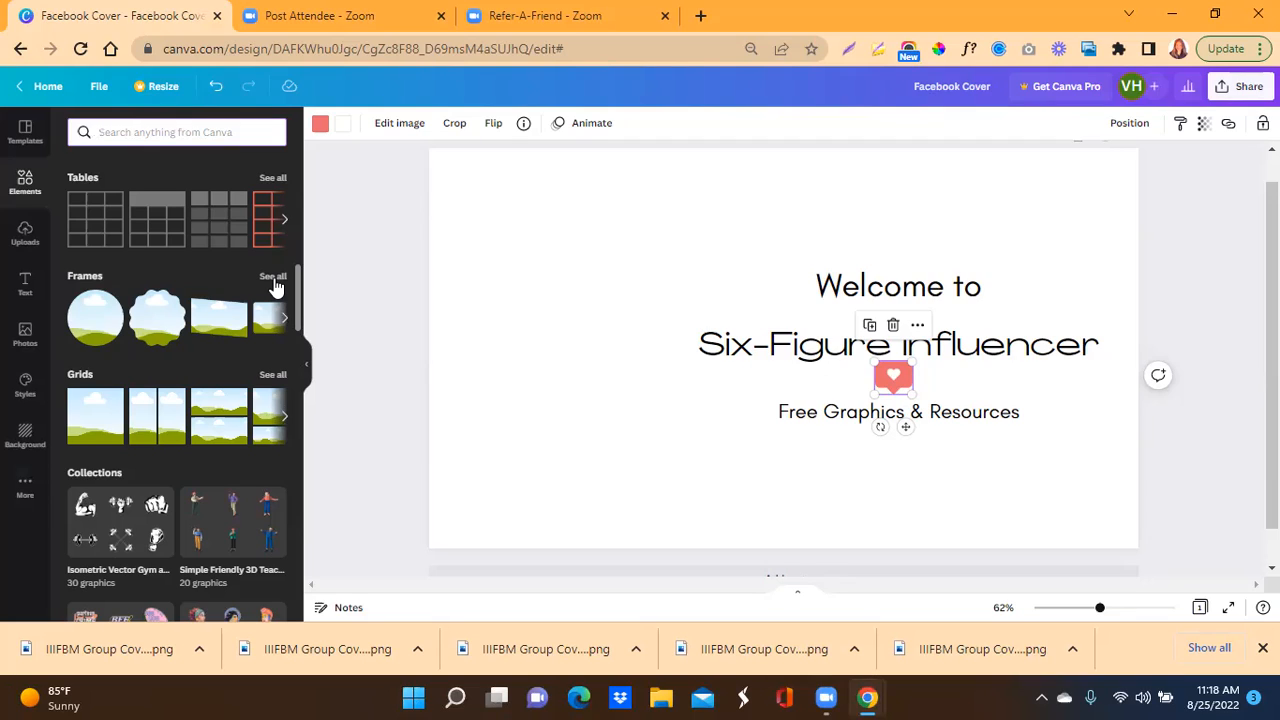
Step: Search the photo library for "influencer" using the recent search
click(22, 349)
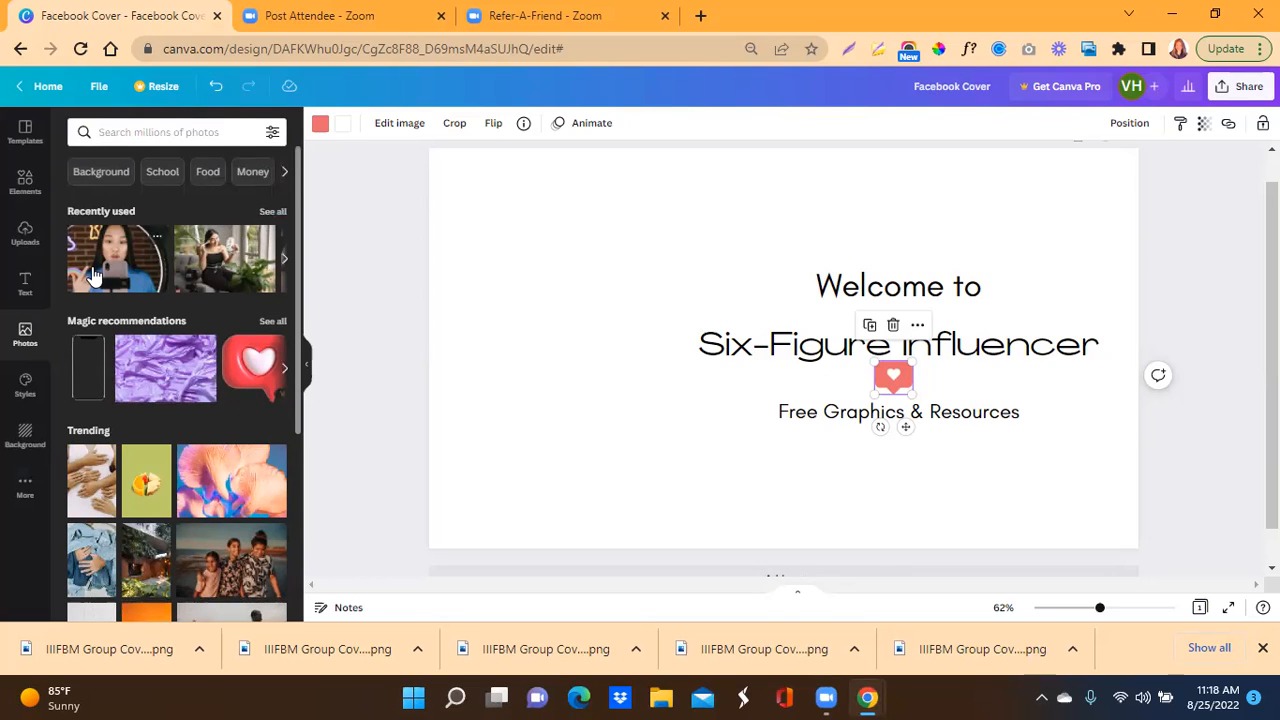
click(117, 133)
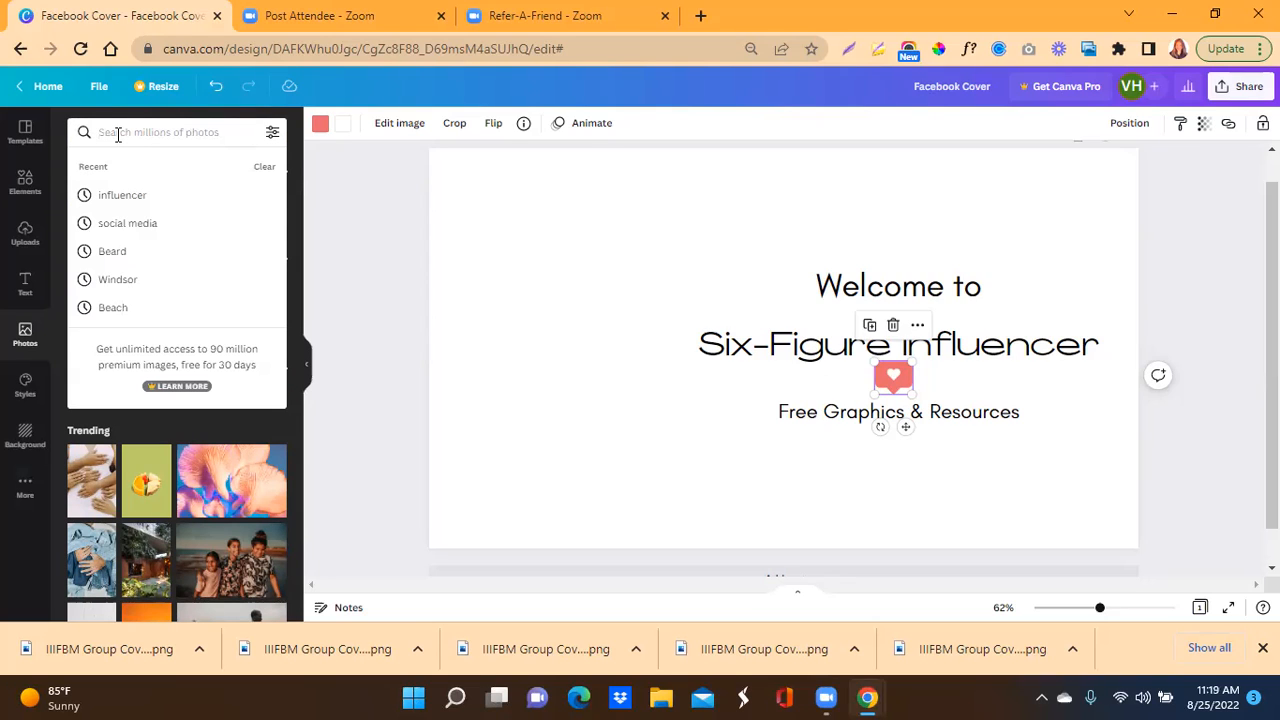
click(121, 195)
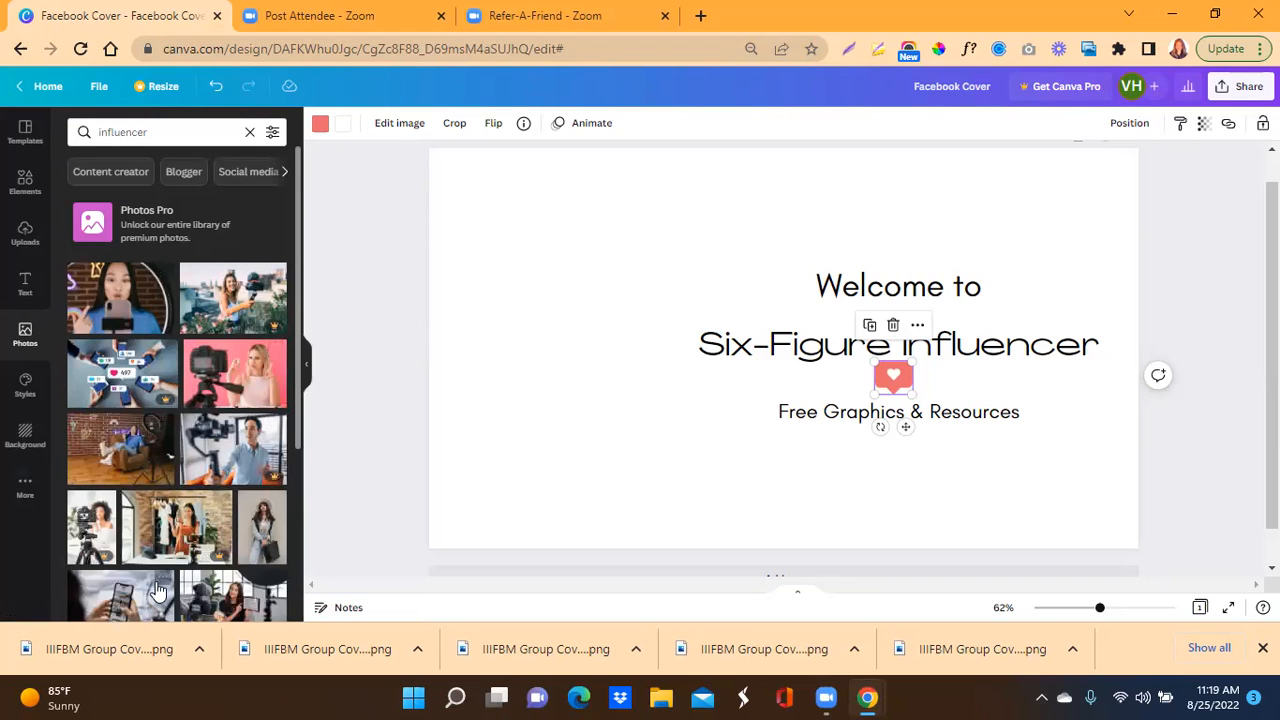
Step: Add the photo of the dark-haired woman filming with a phone and crop both sides to a portrait shape on the cover's left half
click(110, 312)
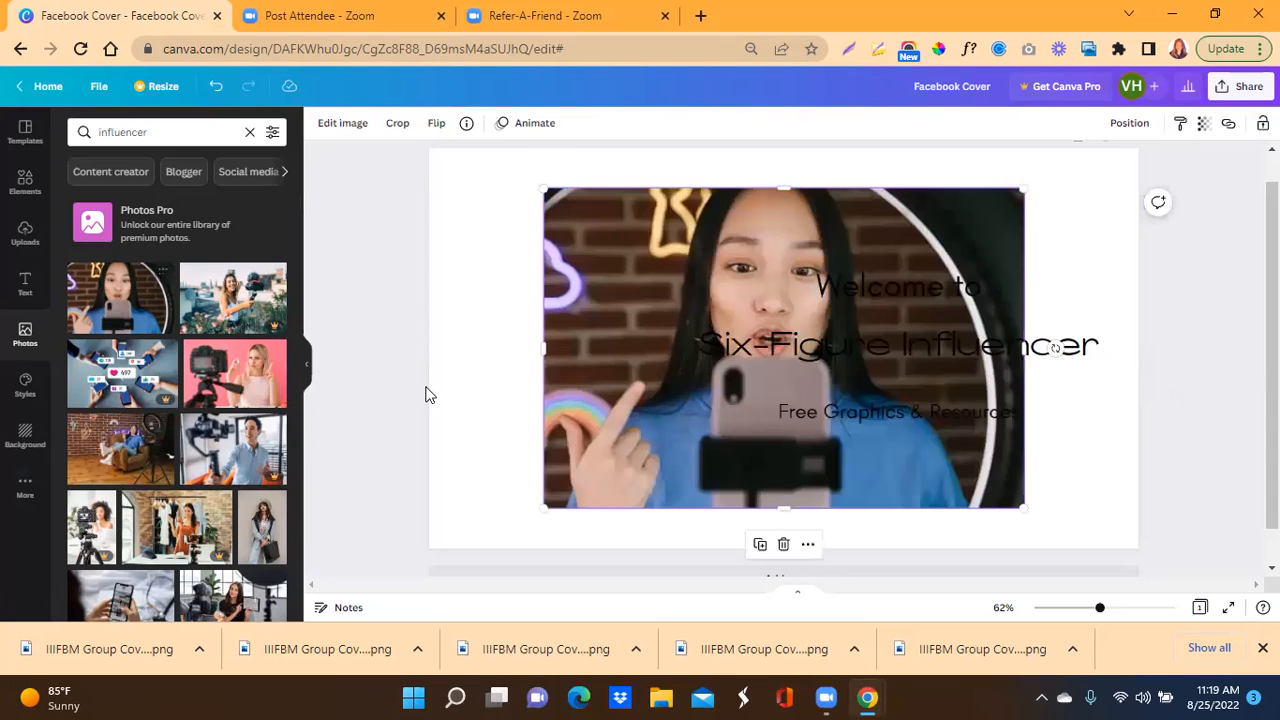
drag(876, 480, 765, 458)
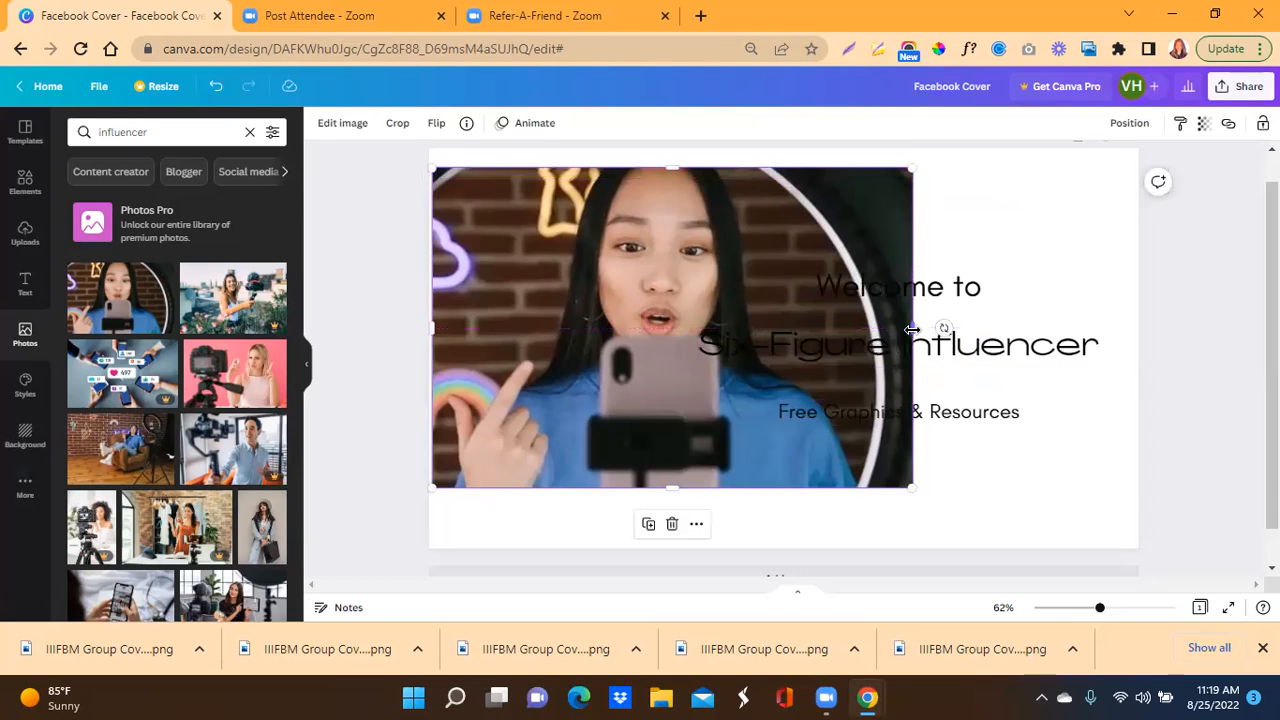
drag(910, 321, 830, 326)
drag(428, 330, 473, 334)
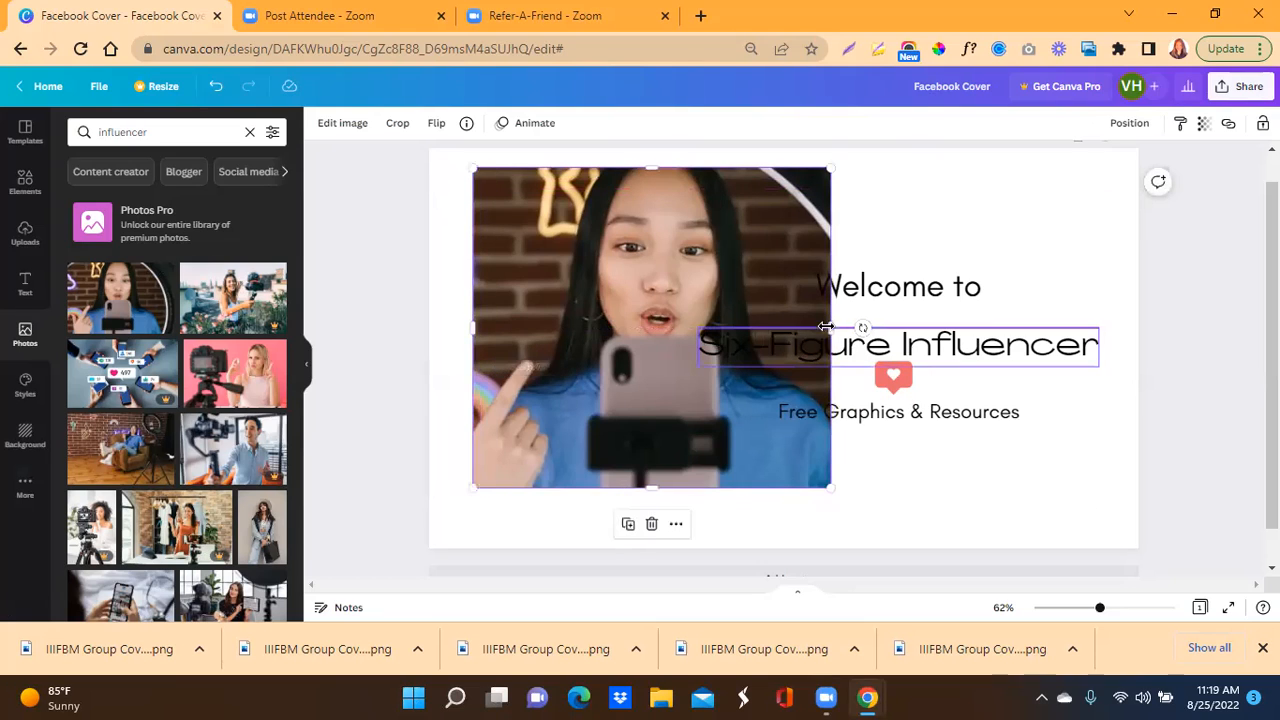
drag(826, 326, 757, 330)
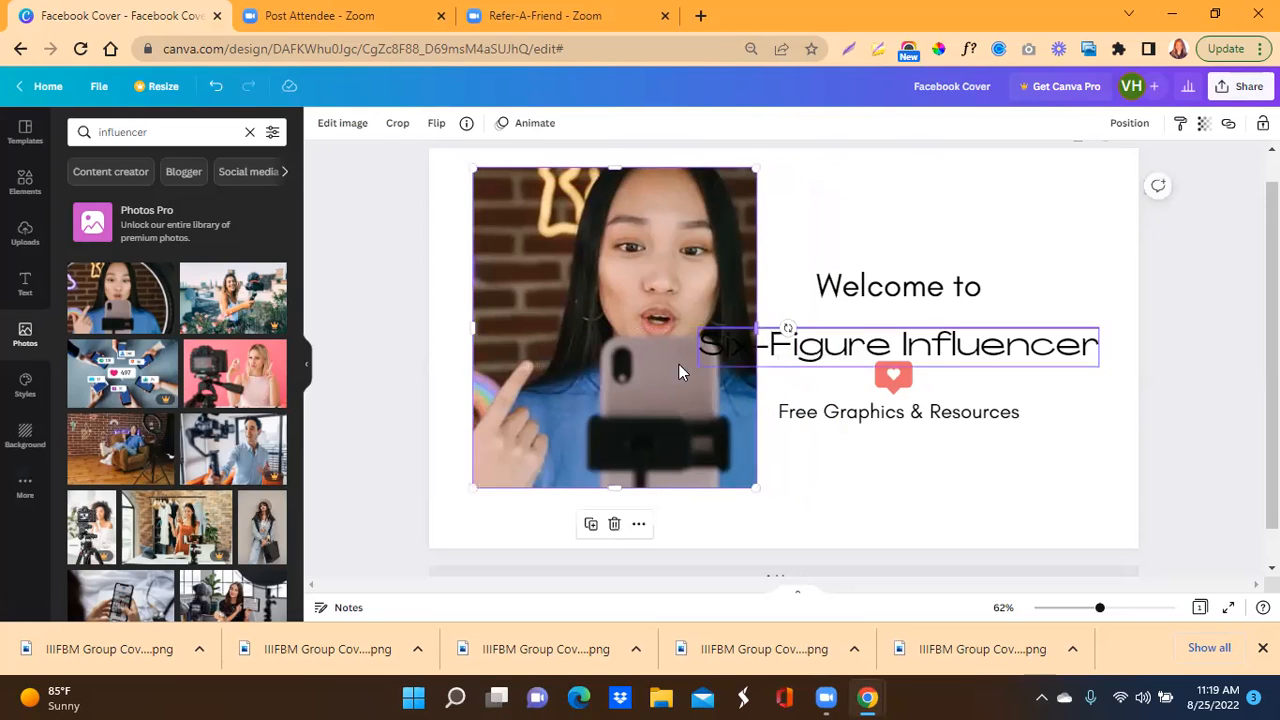
Step: Enlarge the portrait photo to the cover's full height and move it against the cover's right edge
drag(613, 486, 613, 553)
drag(538, 375, 493, 370)
drag(706, 163, 720, 148)
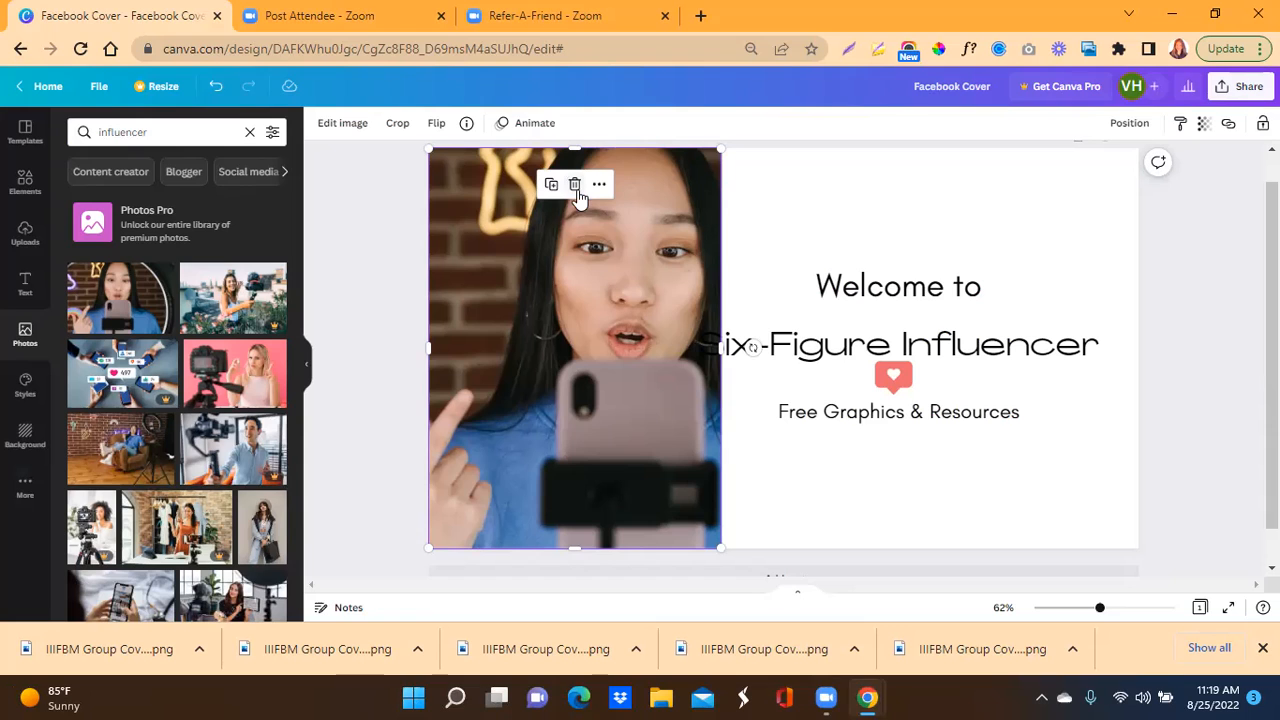
drag(547, 401, 956, 398)
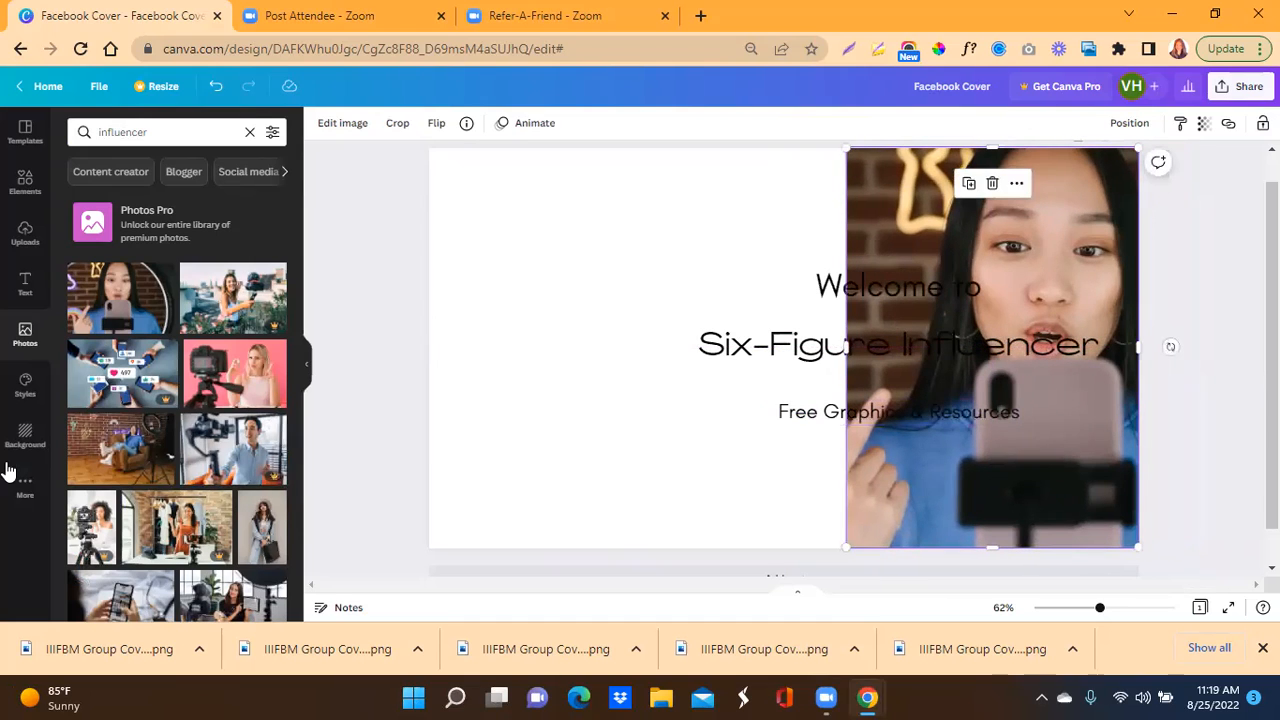
Step: Add the frame with a single rounded corner, enlarge it to nearly the cover's height, and place it partly off the left edge, beside "Six-Figure Influencer"
click(26, 182)
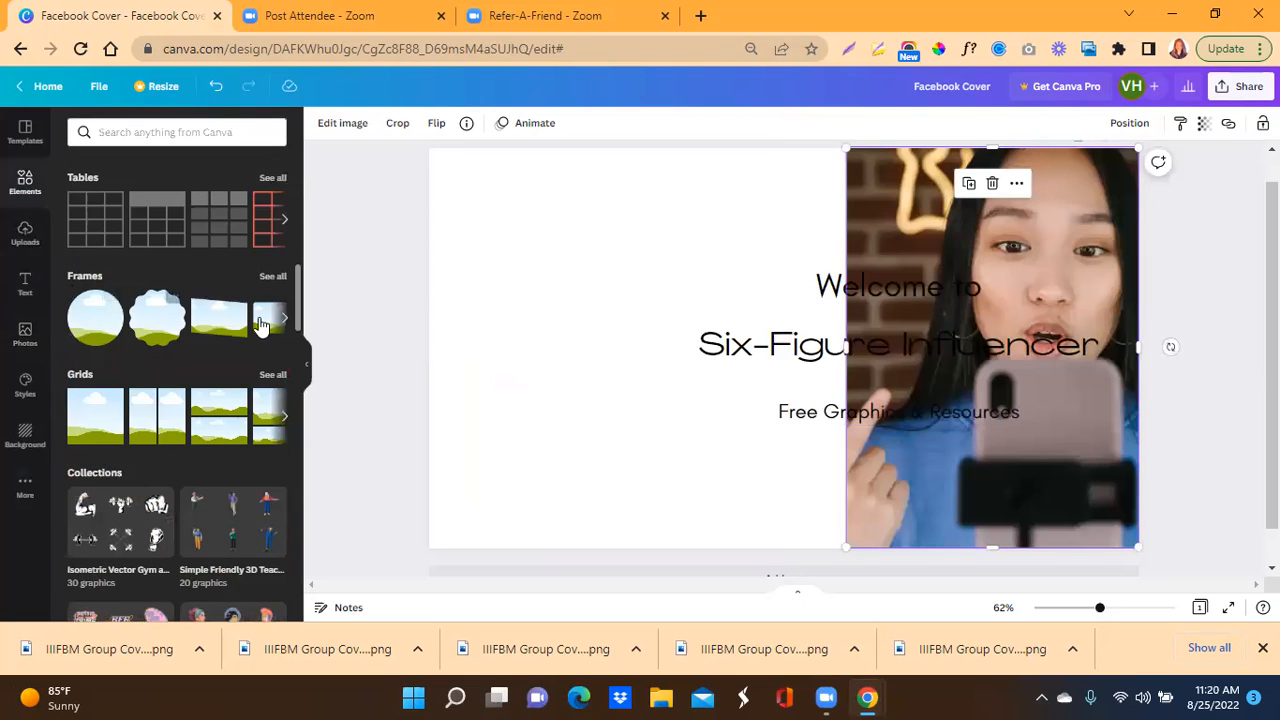
click(273, 277)
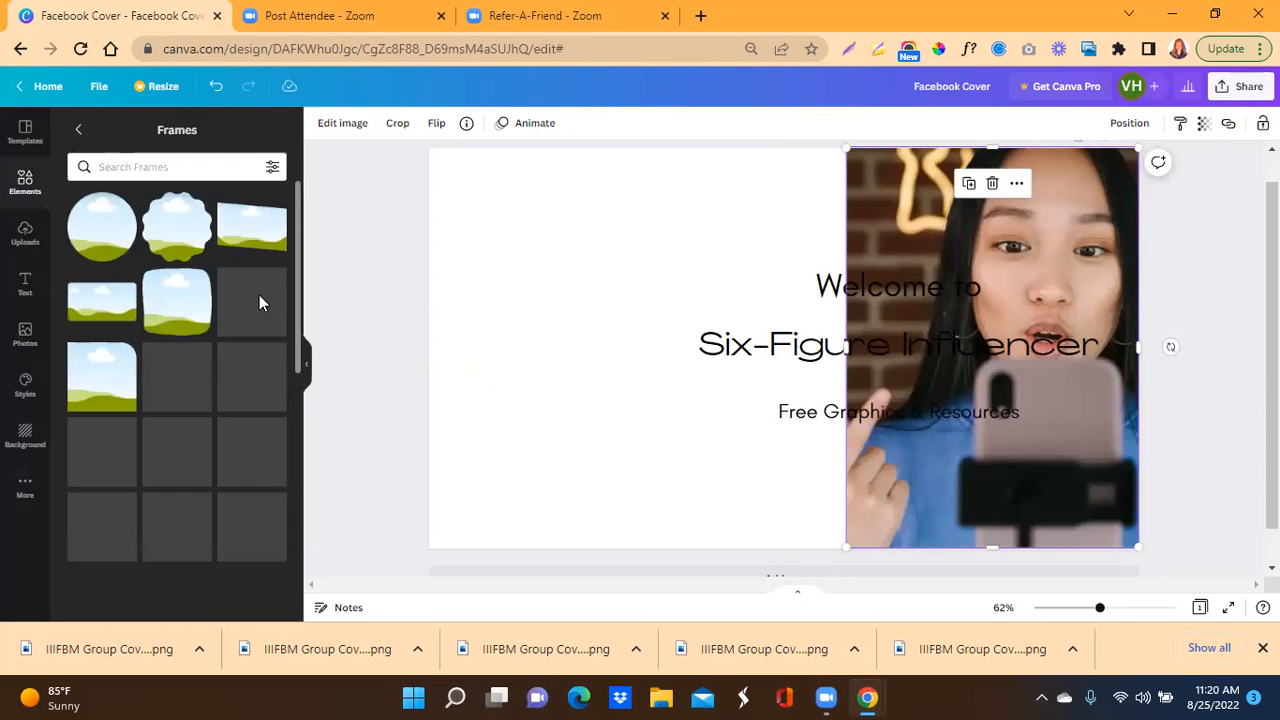
click(86, 390)
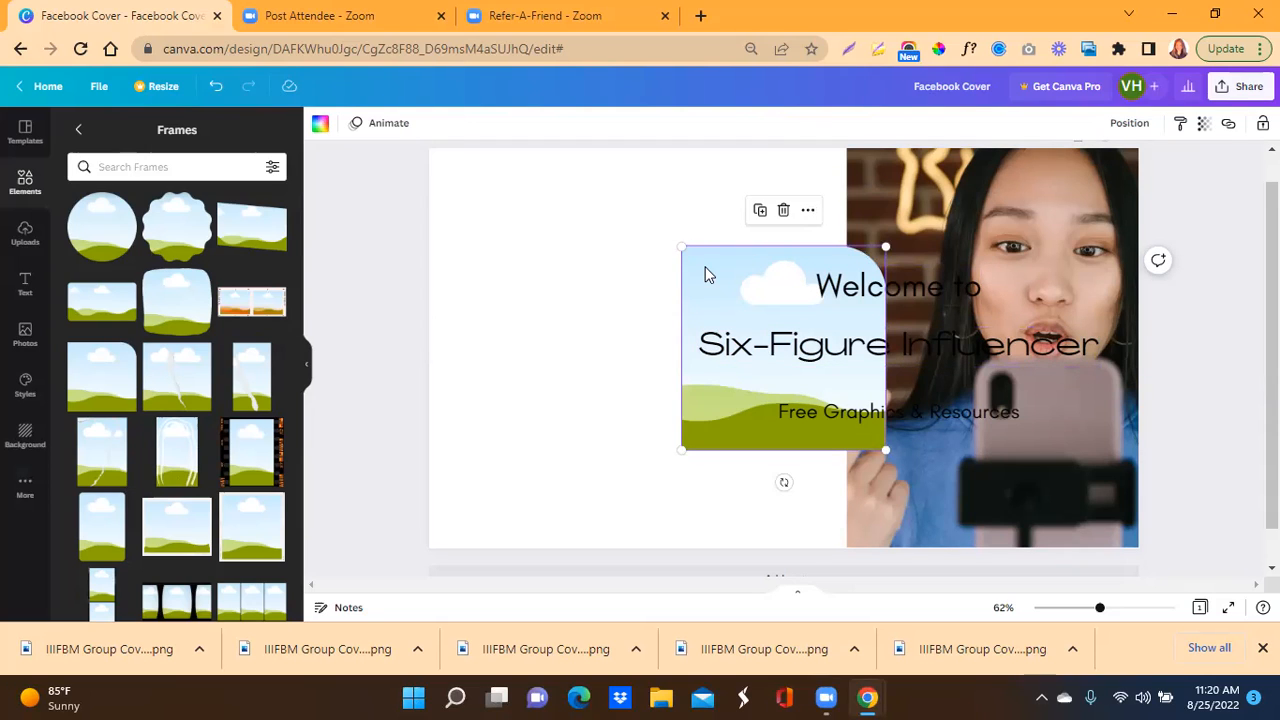
drag(682, 248, 562, 176)
drag(655, 270, 436, 353)
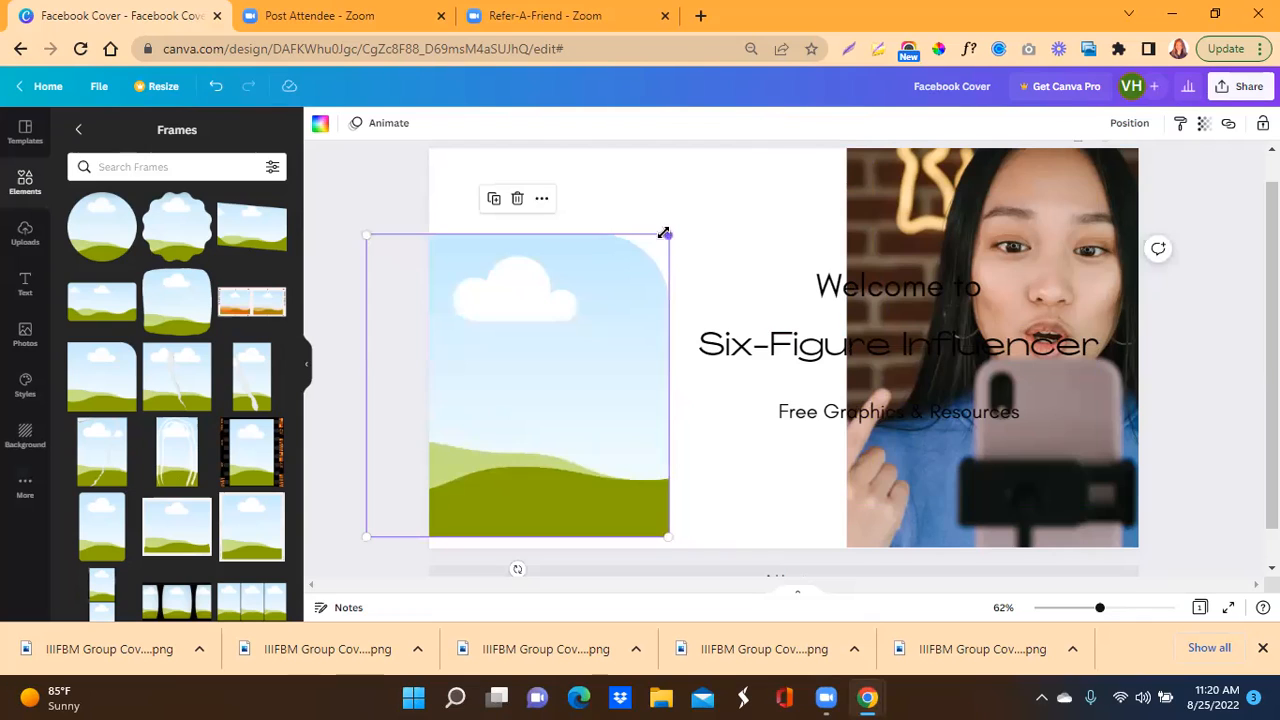
drag(674, 221, 714, 116)
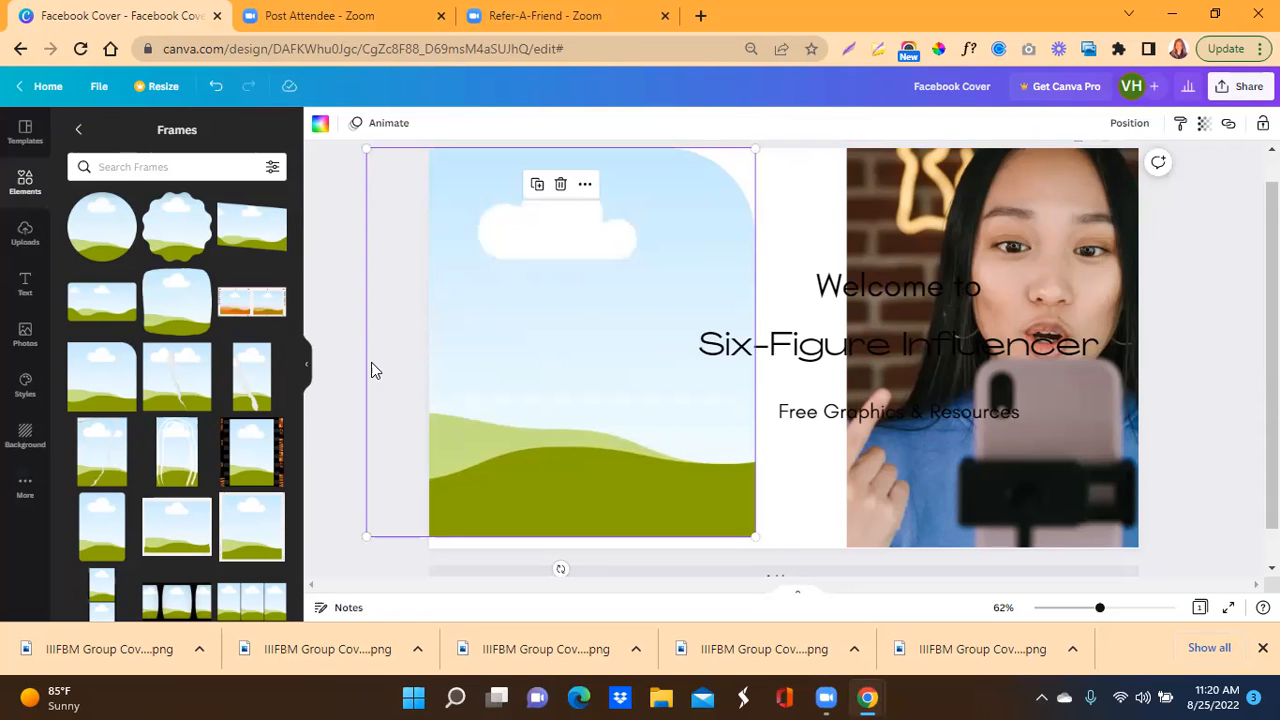
drag(658, 425, 603, 424)
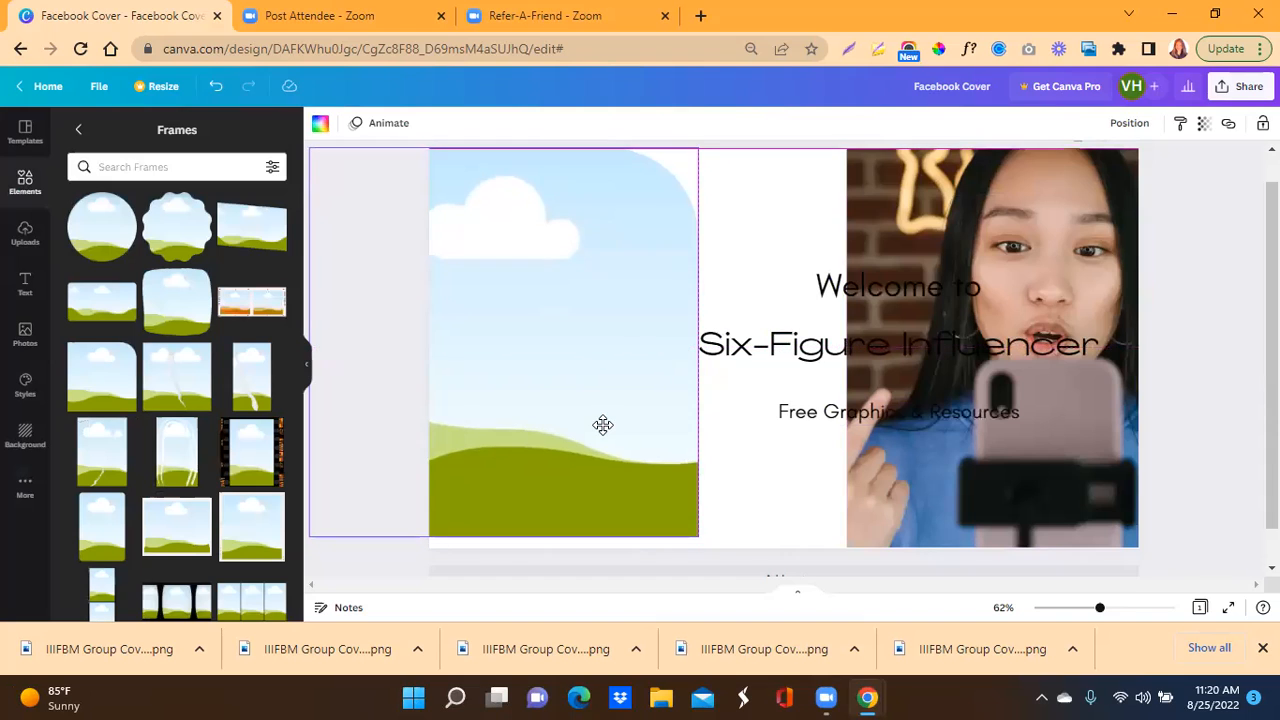
Step: Fill the rounded-corner frame with the portrait photo of the woman with the phone
click(1037, 484)
drag(1037, 484, 645, 470)
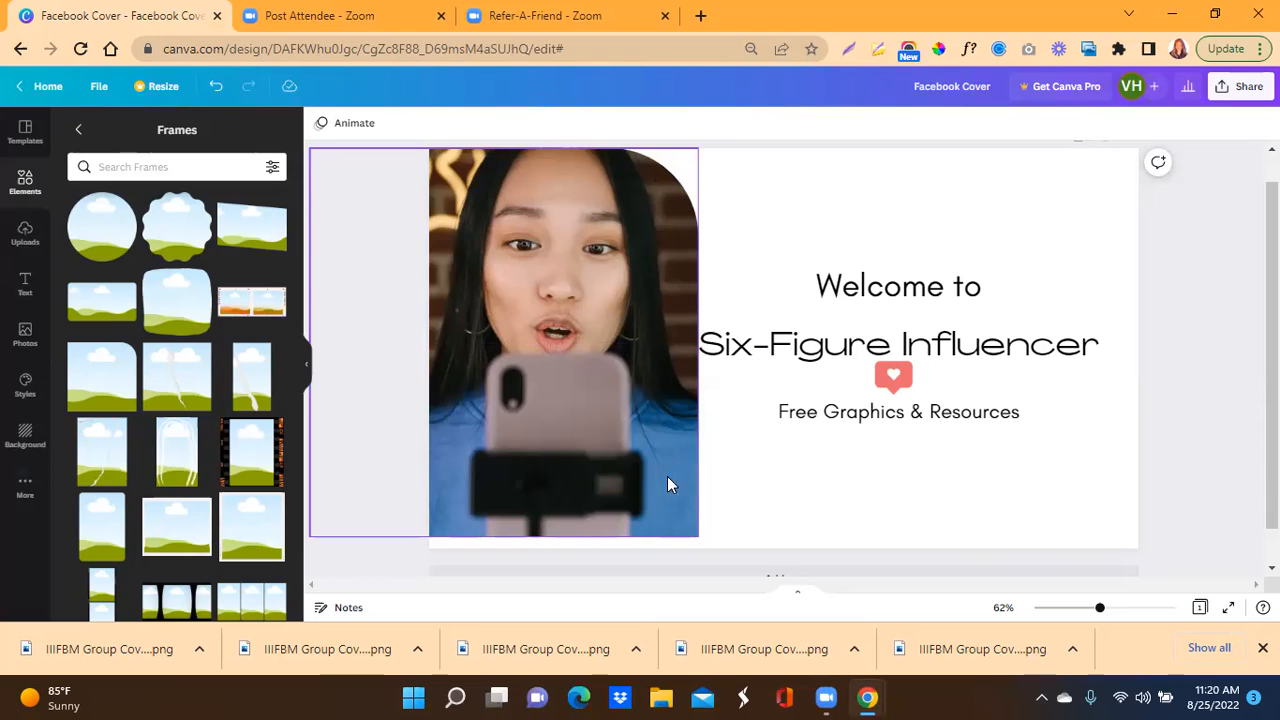
click(551, 238)
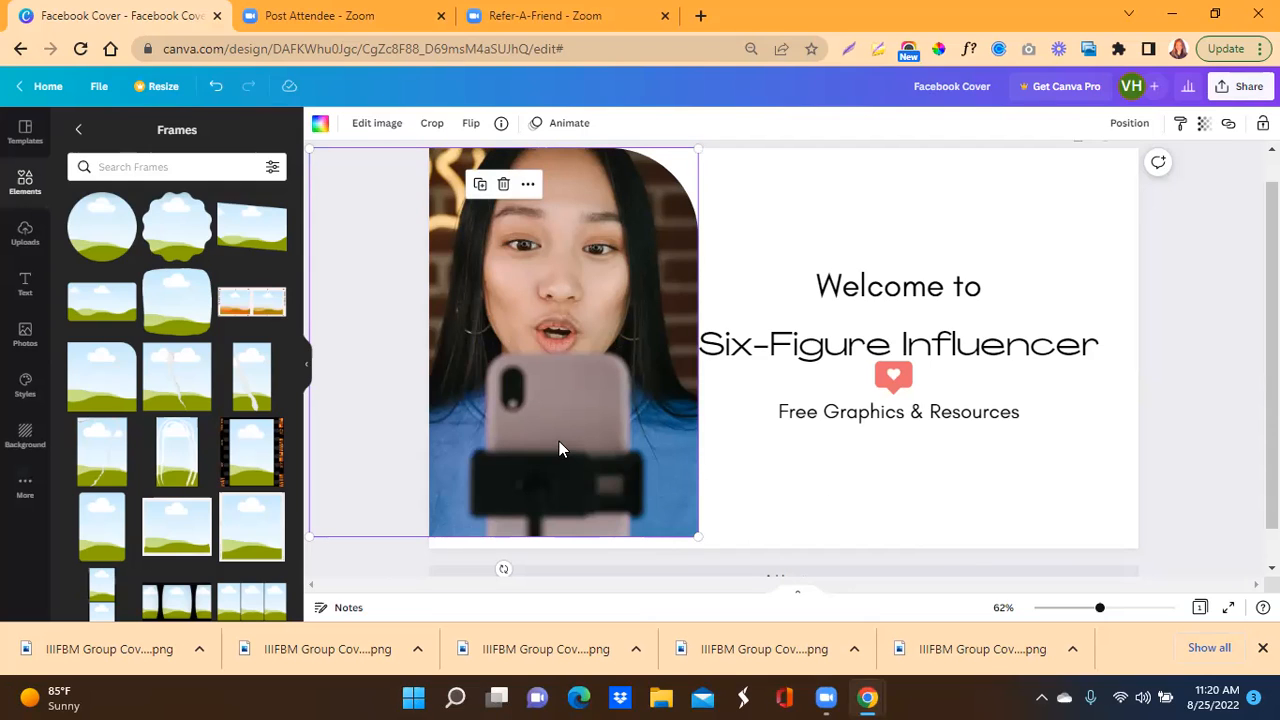
Step: Replace the frame's picture with the pink-background photo of the blonde woman and camera, deleting the extra copy of that photo
click(26, 336)
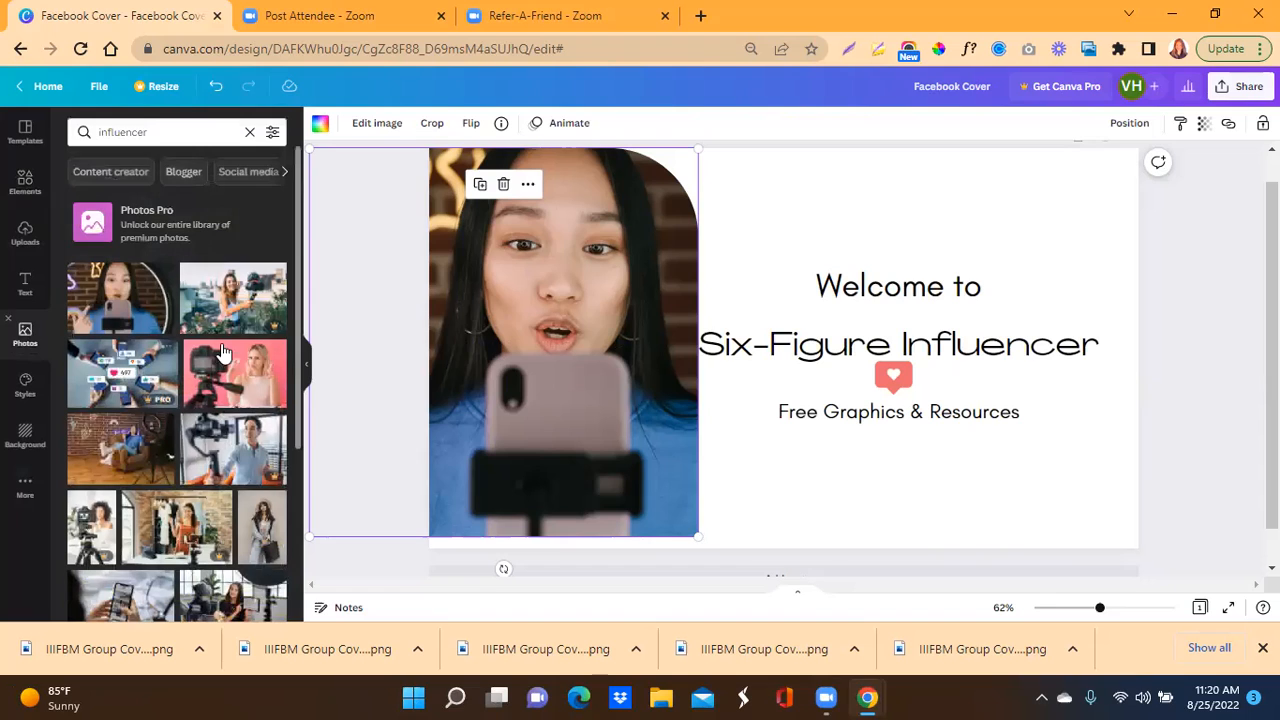
click(224, 386)
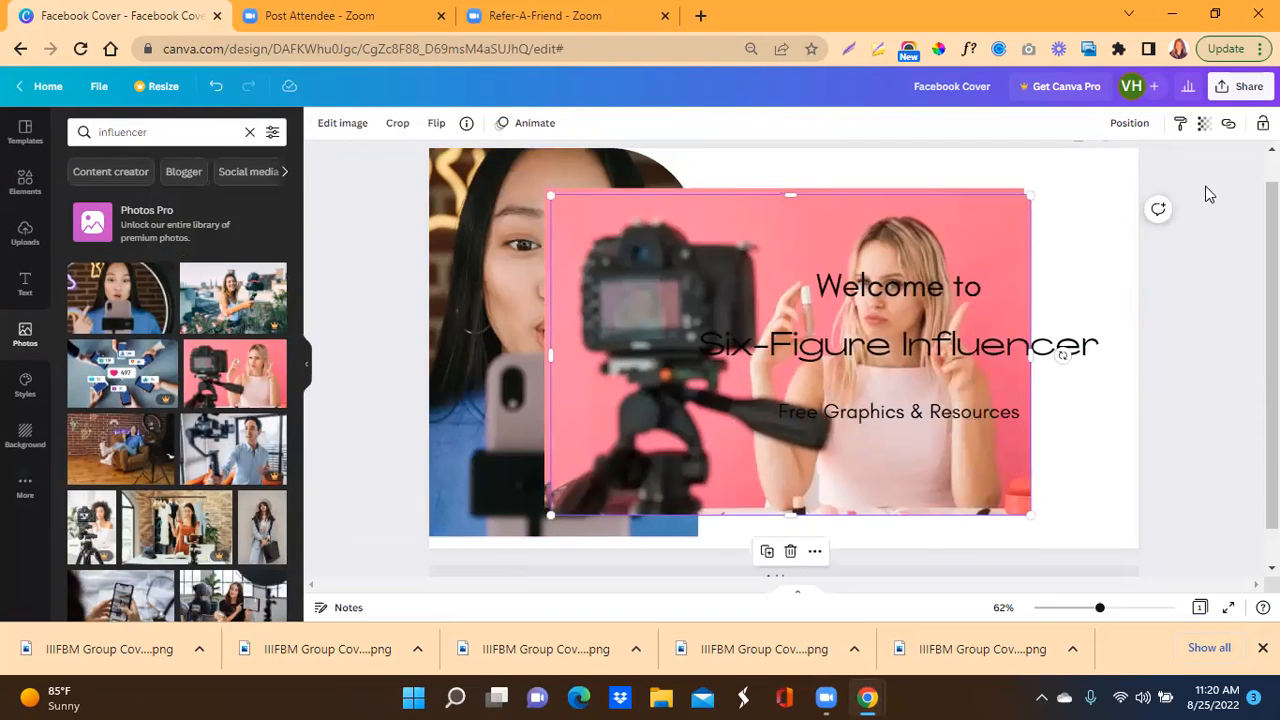
double_click(765, 234)
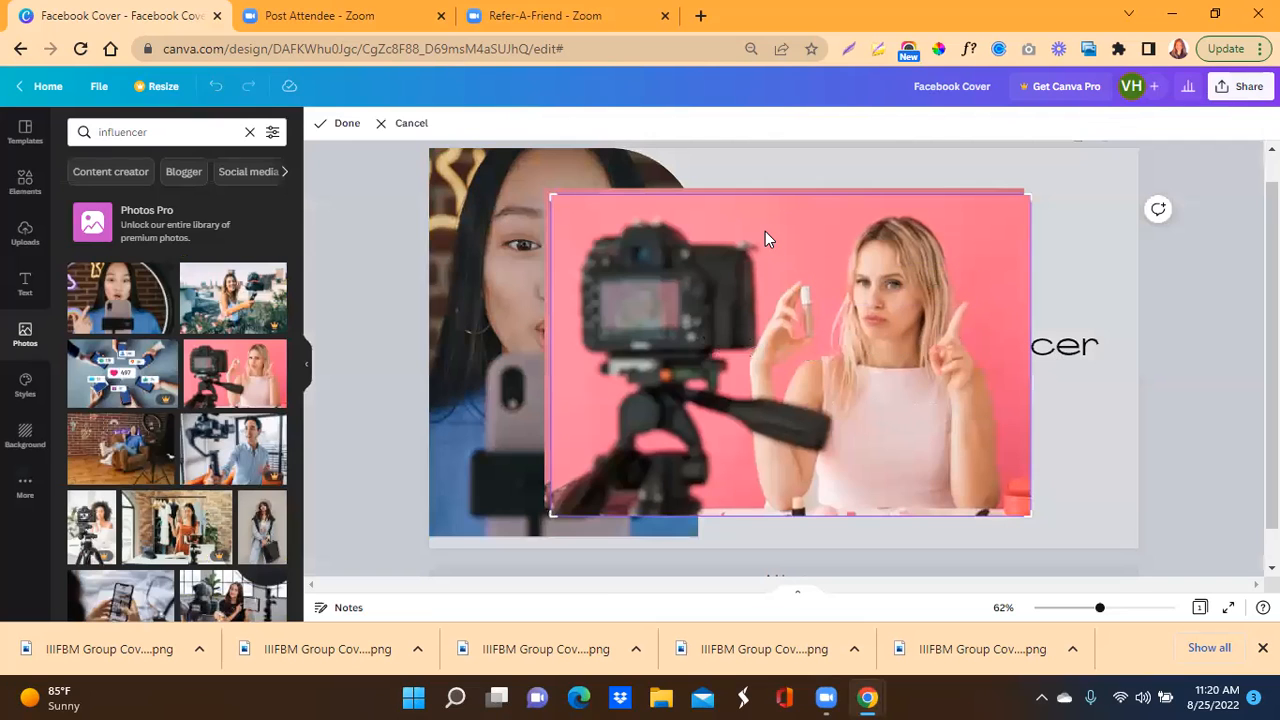
click(346, 126)
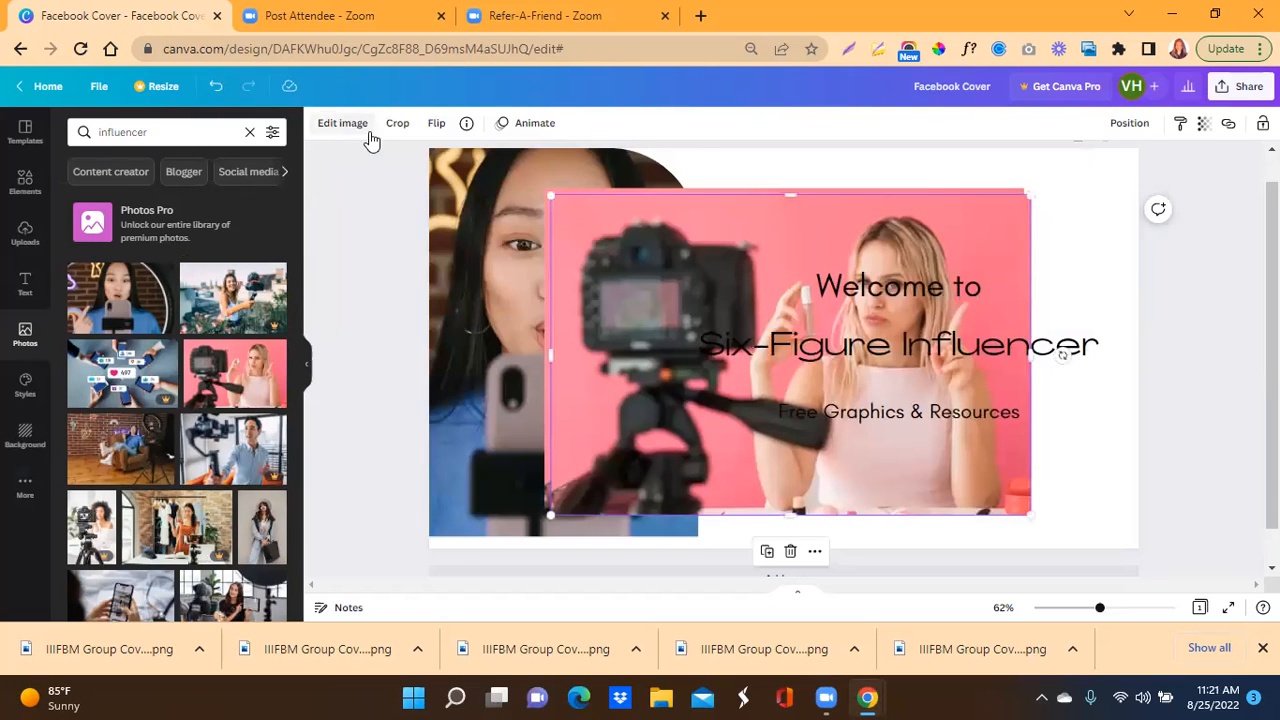
click(790, 553)
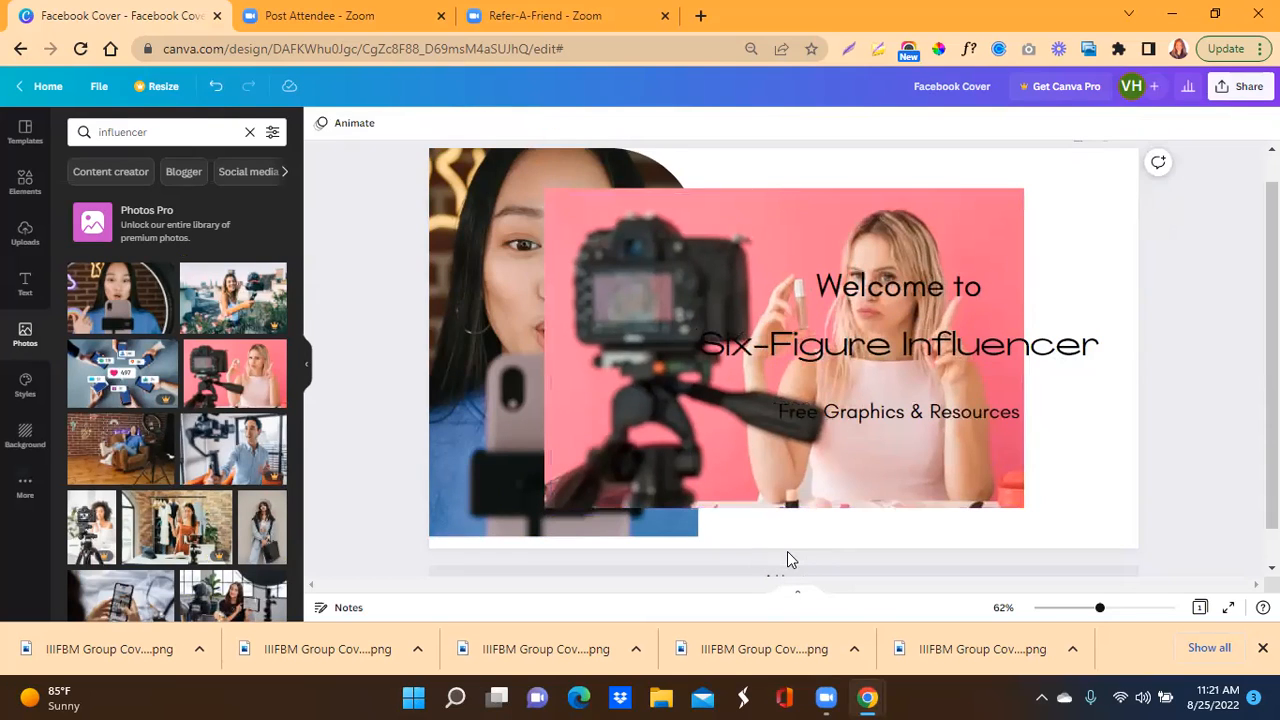
drag(881, 446, 583, 426)
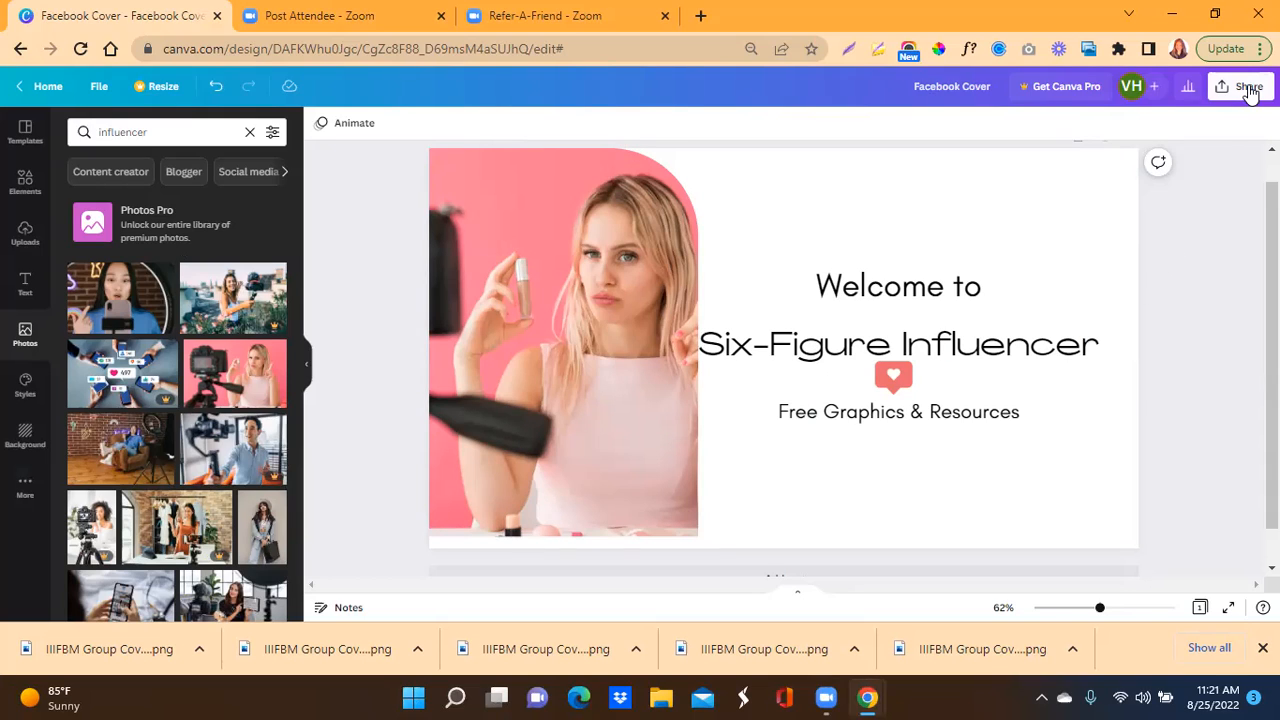
Step: Review the design's download options, including file type and size, and close them
click(1249, 88)
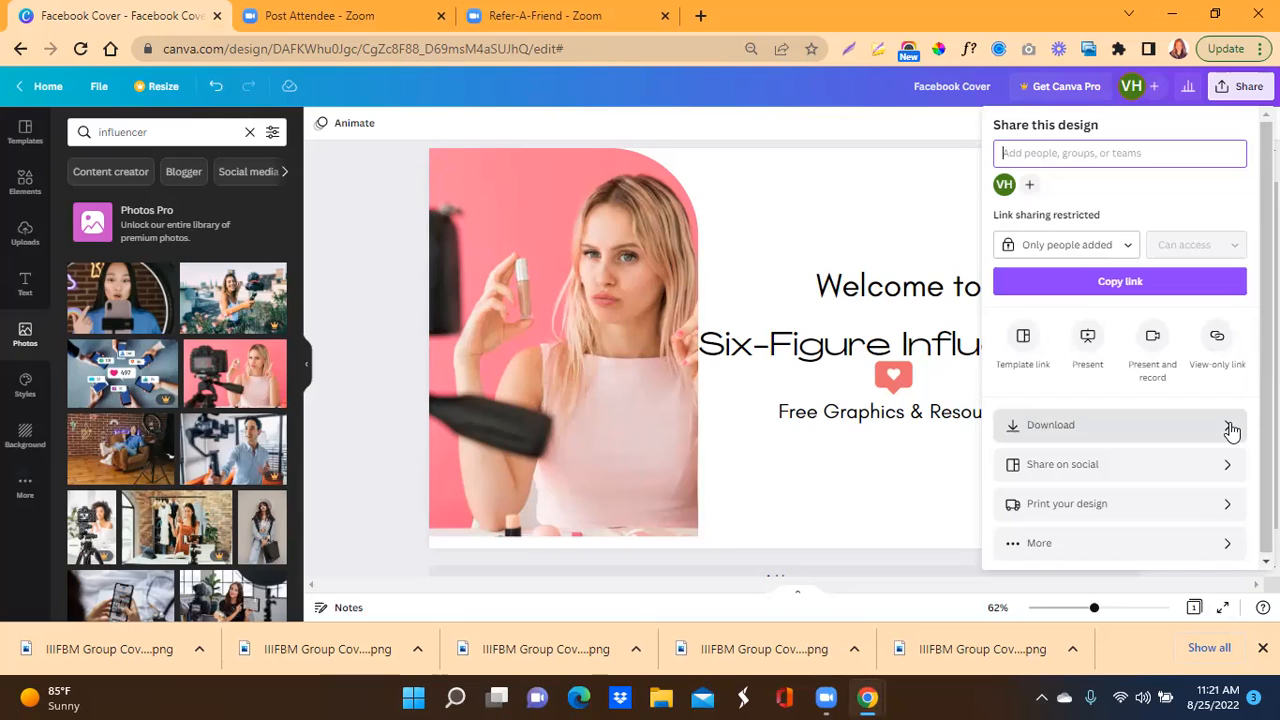
click(1231, 430)
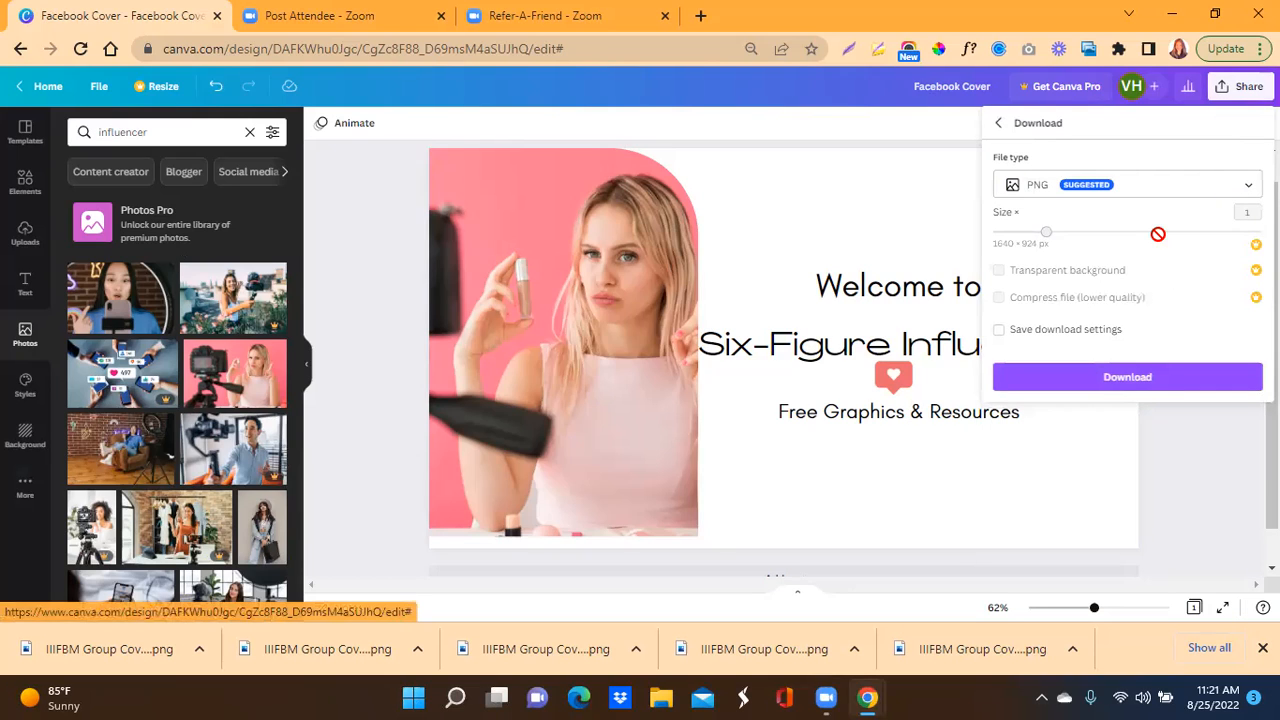
click(1134, 380)
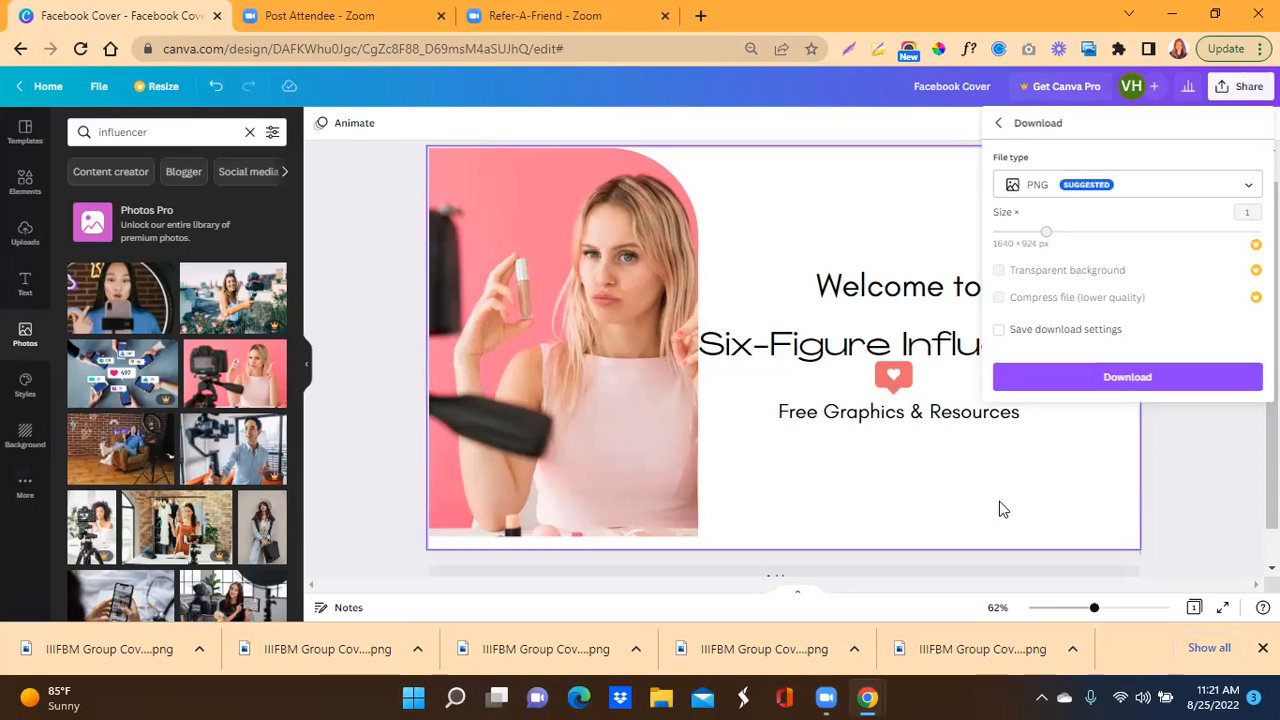
click(1186, 457)
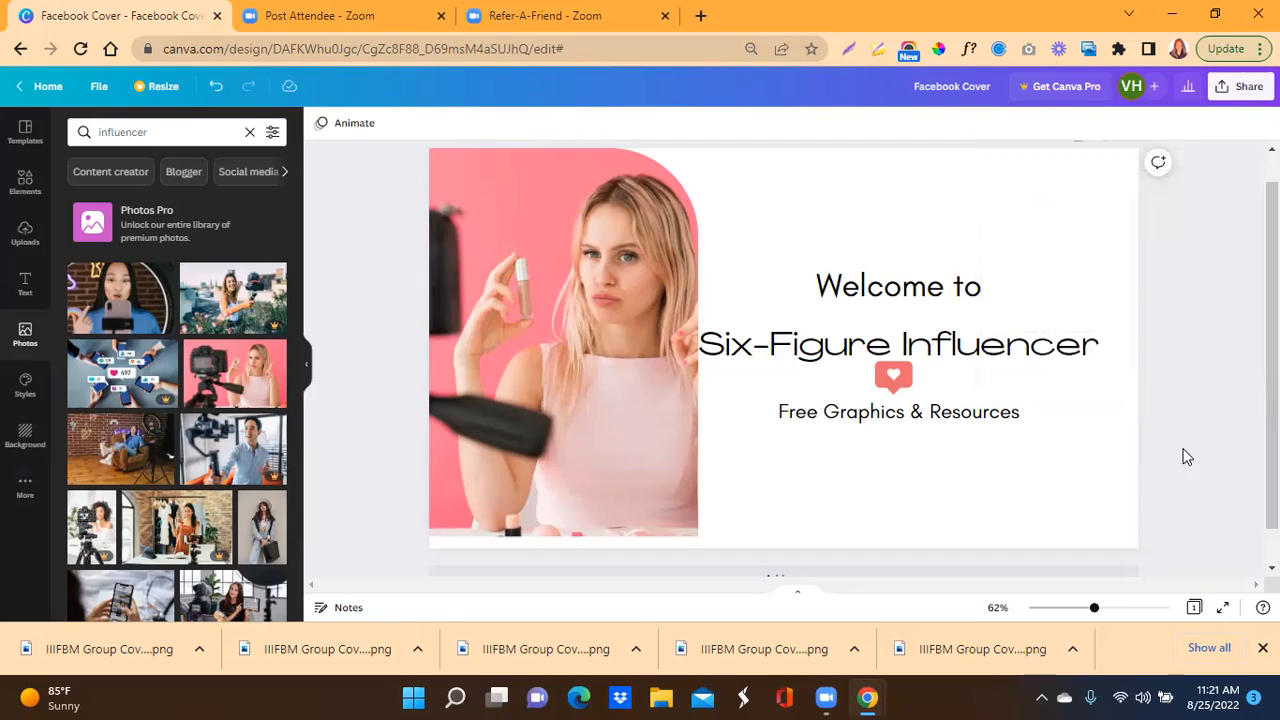